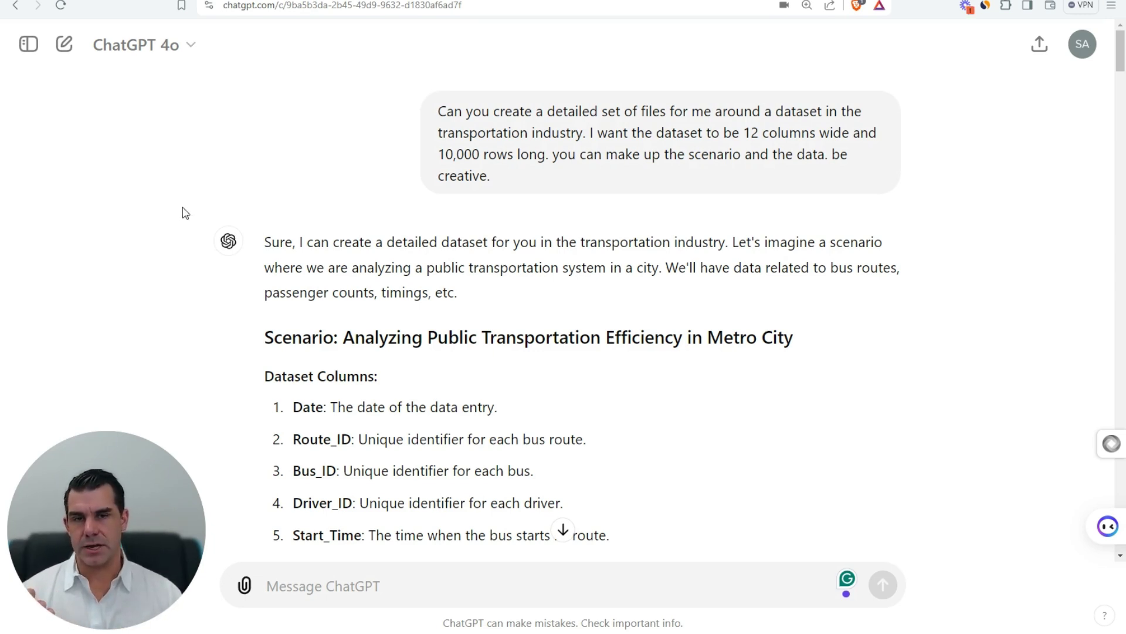
Review the twelve dataset columns in the Metro City scenario reply and highlight the opening prompt requesting the transportation dataset.
{"action": "scroll", "coordinate": [197, 211], "scroll_direction": "down", "scroll_amount": 1}
{"action": "scroll", "coordinate": [197, 211], "scroll_direction": "down", "scroll_amount": 1}
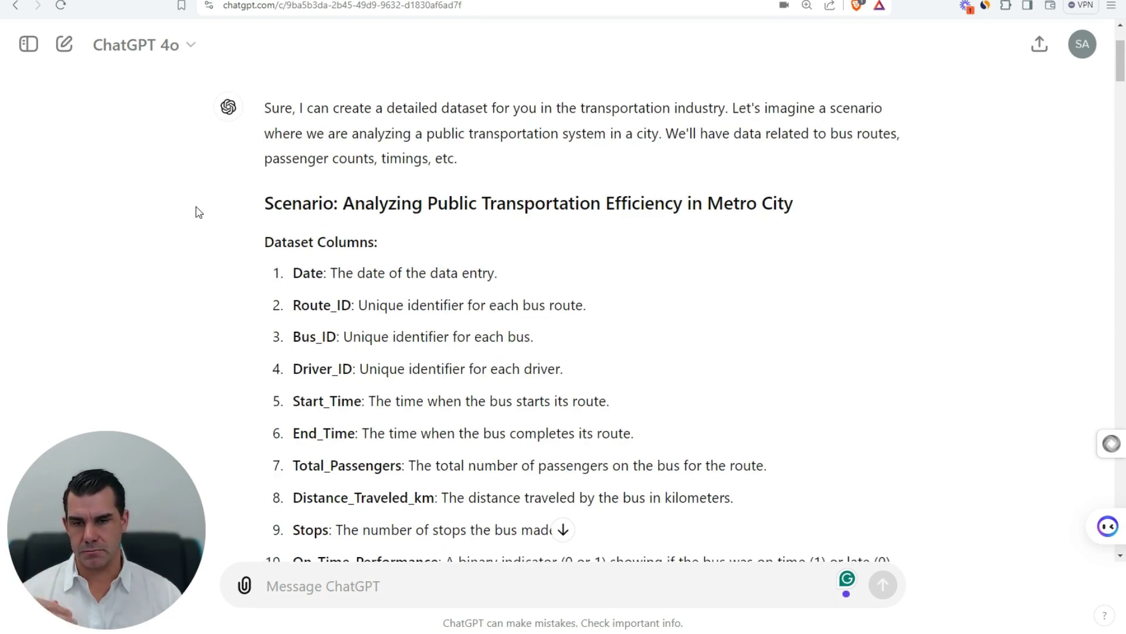
{"action": "scroll", "coordinate": [199, 212], "scroll_direction": "down", "scroll_amount": 2}
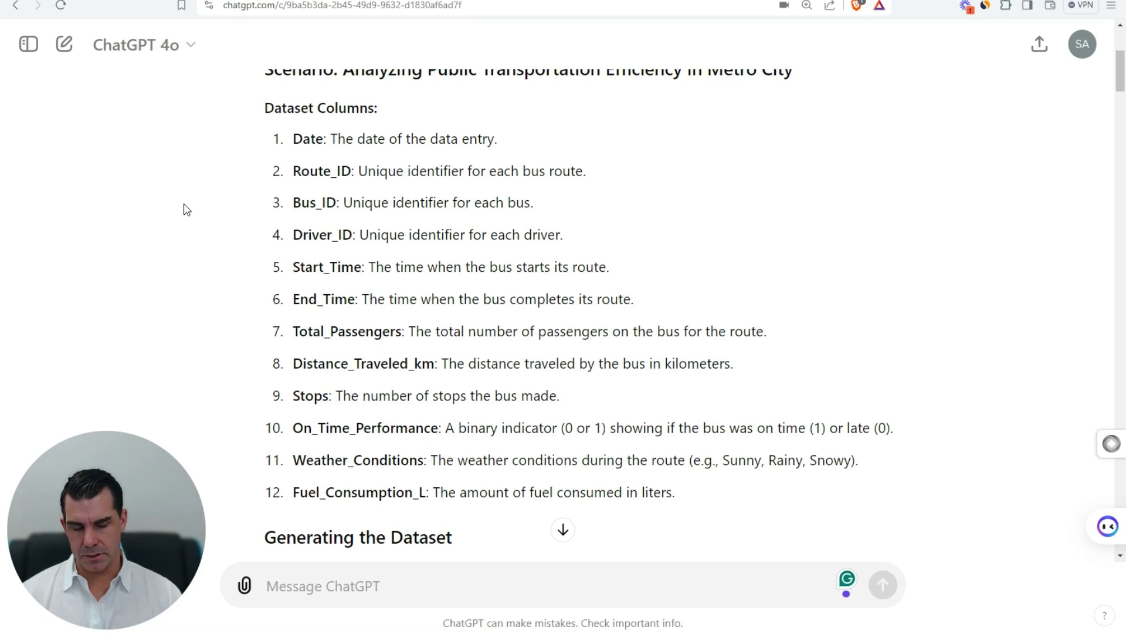
{"action": "scroll", "coordinate": [167, 212], "scroll_direction": "down", "scroll_amount": 1}
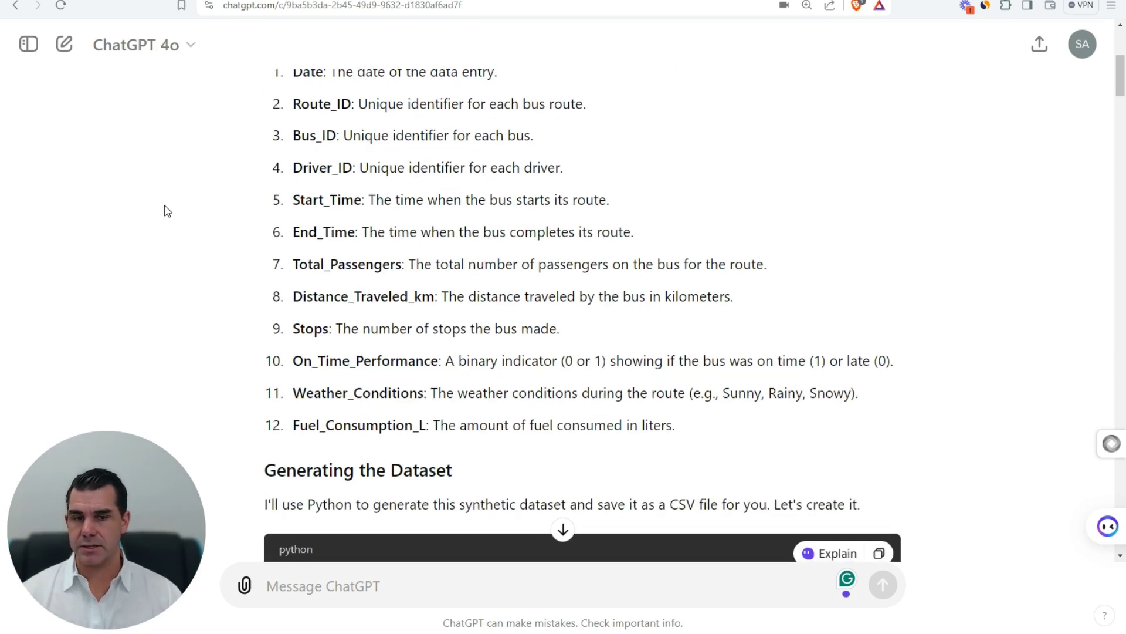
{"action": "scroll", "coordinate": [166, 211], "scroll_direction": "up", "scroll_amount": 1}
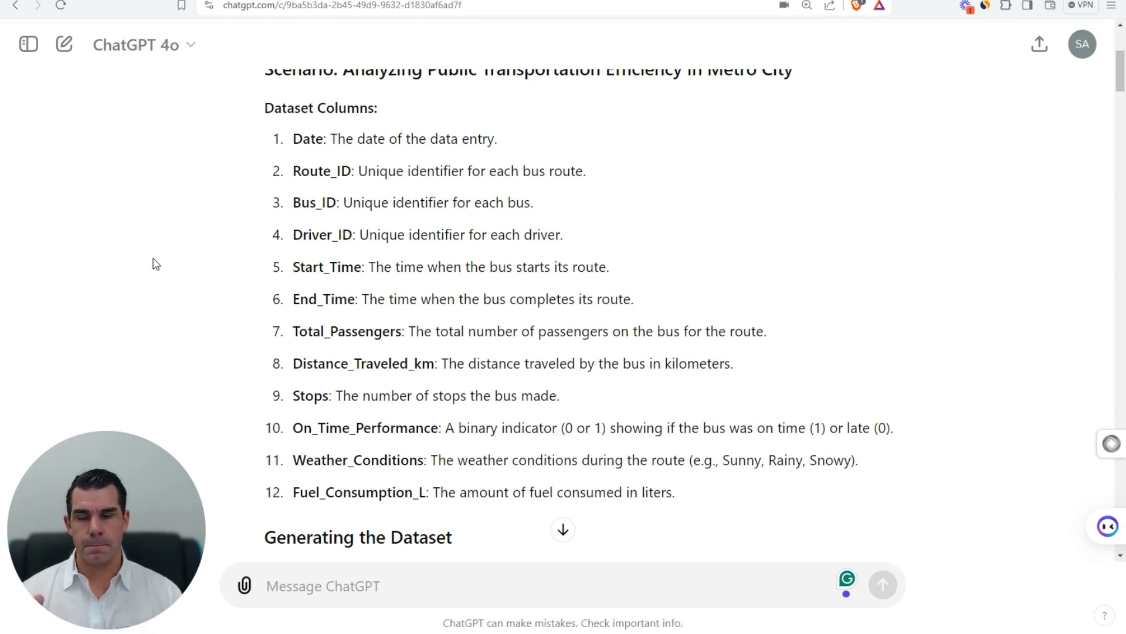
{"action": "scroll", "coordinate": [156, 262], "scroll_direction": "up", "scroll_amount": 5}
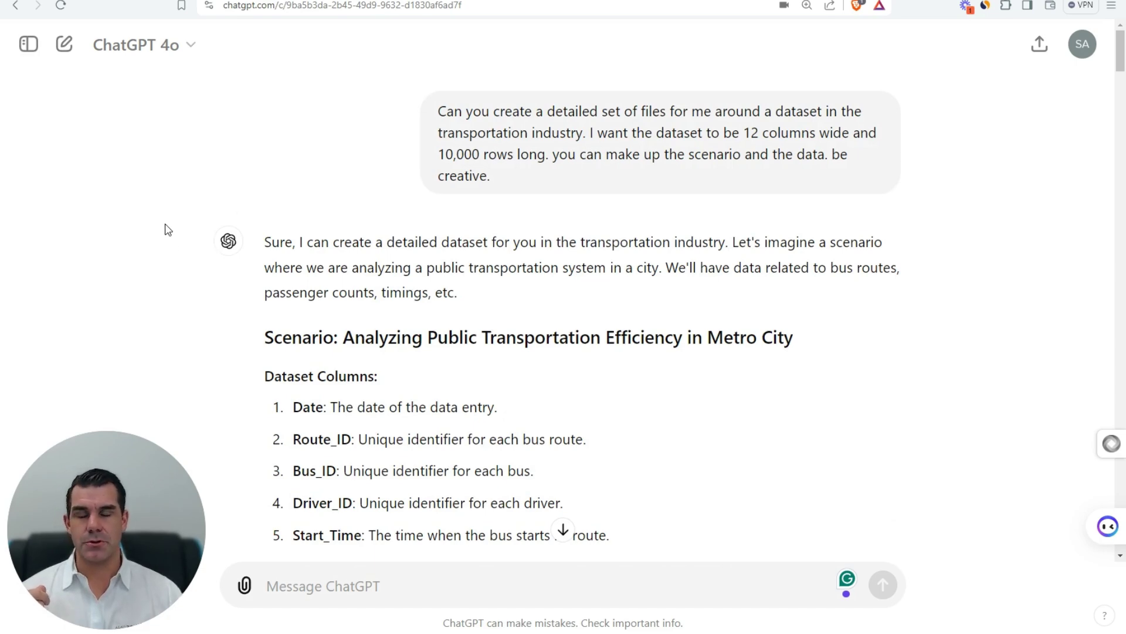
{"action": "scroll", "coordinate": [169, 225], "scroll_direction": "down", "scroll_amount": 1}
{"action": "scroll", "coordinate": [170, 224], "scroll_direction": "down", "scroll_amount": 1}
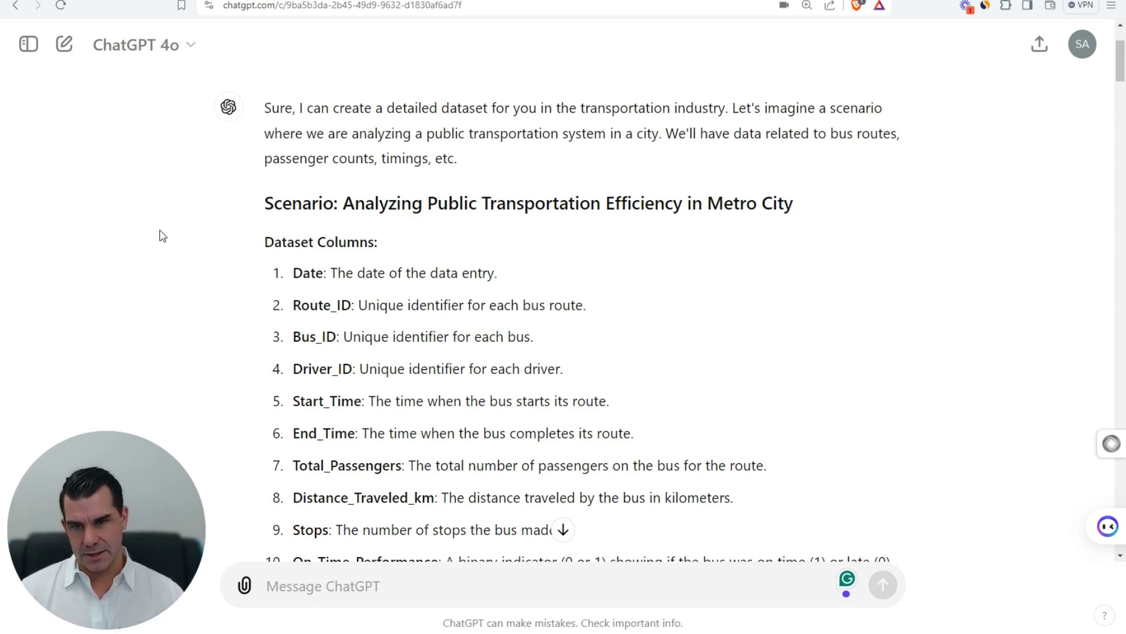
{"action": "scroll", "coordinate": [167, 229], "scroll_direction": "down", "scroll_amount": 1}
{"action": "scroll", "coordinate": [167, 229], "scroll_direction": "down", "scroll_amount": 1}
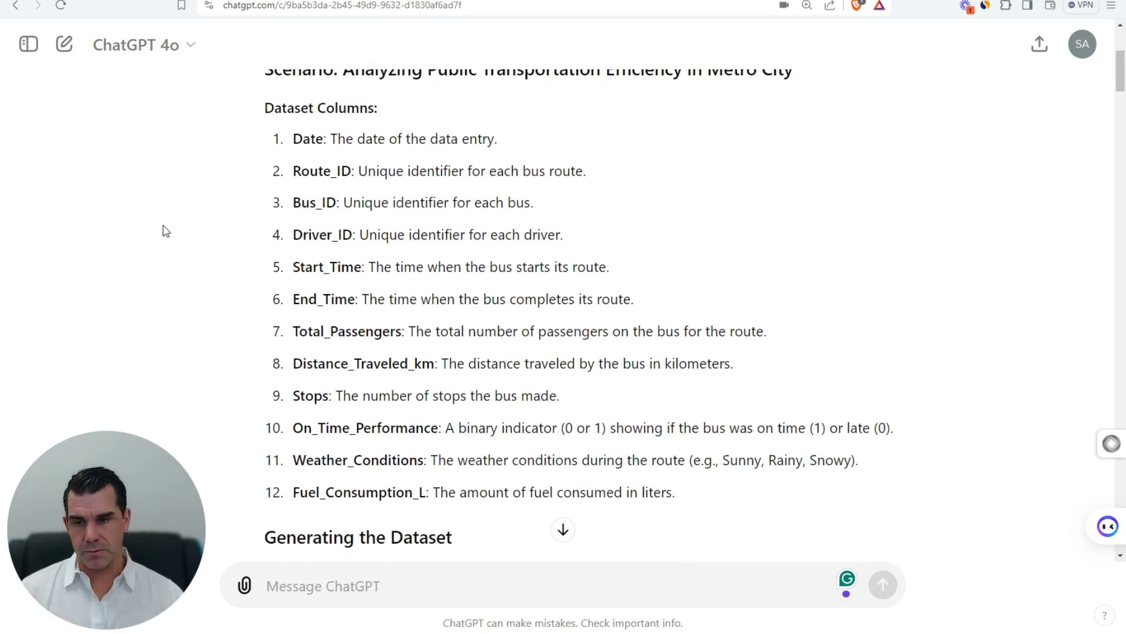
{"action": "scroll", "coordinate": [169, 212], "scroll_direction": "up", "scroll_amount": 1}
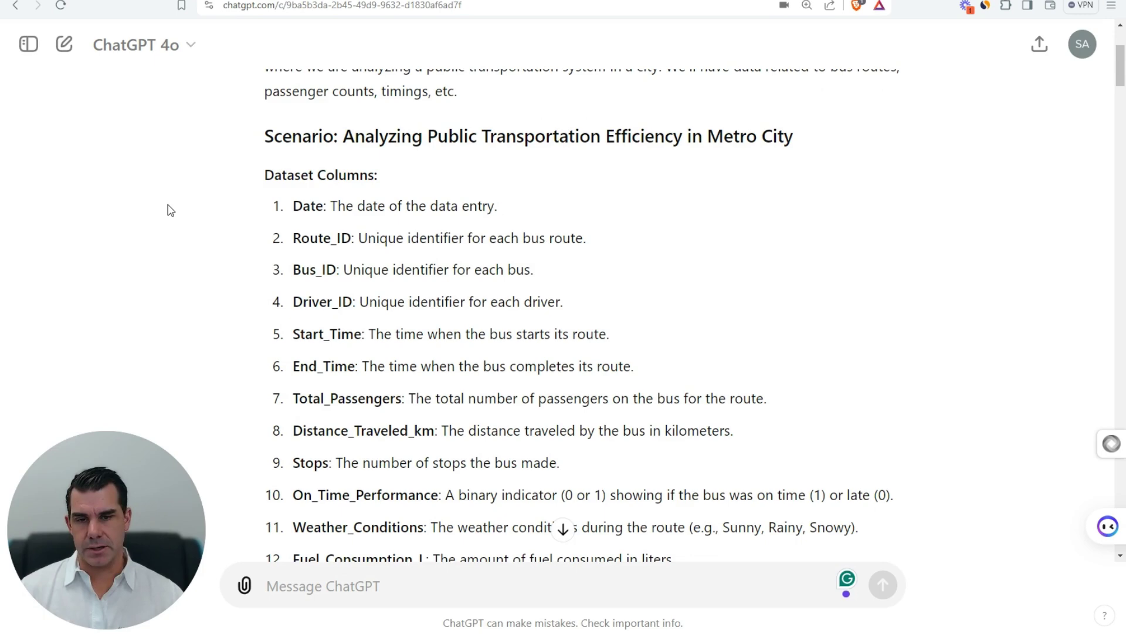
{"action": "scroll", "coordinate": [153, 189], "scroll_direction": "down", "scroll_amount": 1}
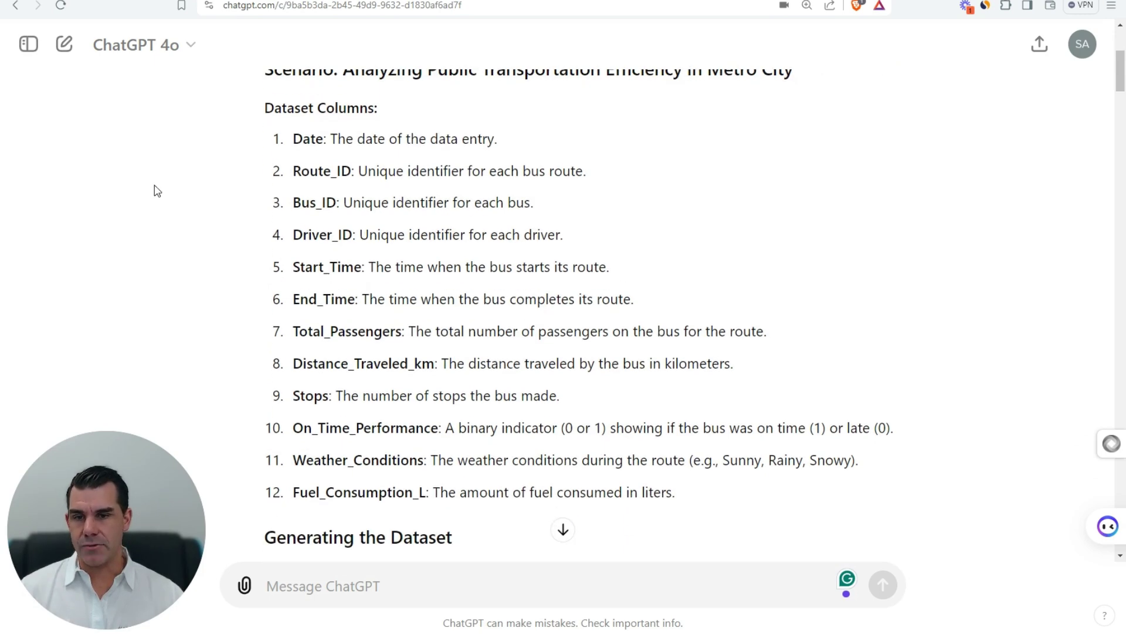
{"action": "scroll", "coordinate": [155, 190], "scroll_direction": "up", "scroll_amount": 4}
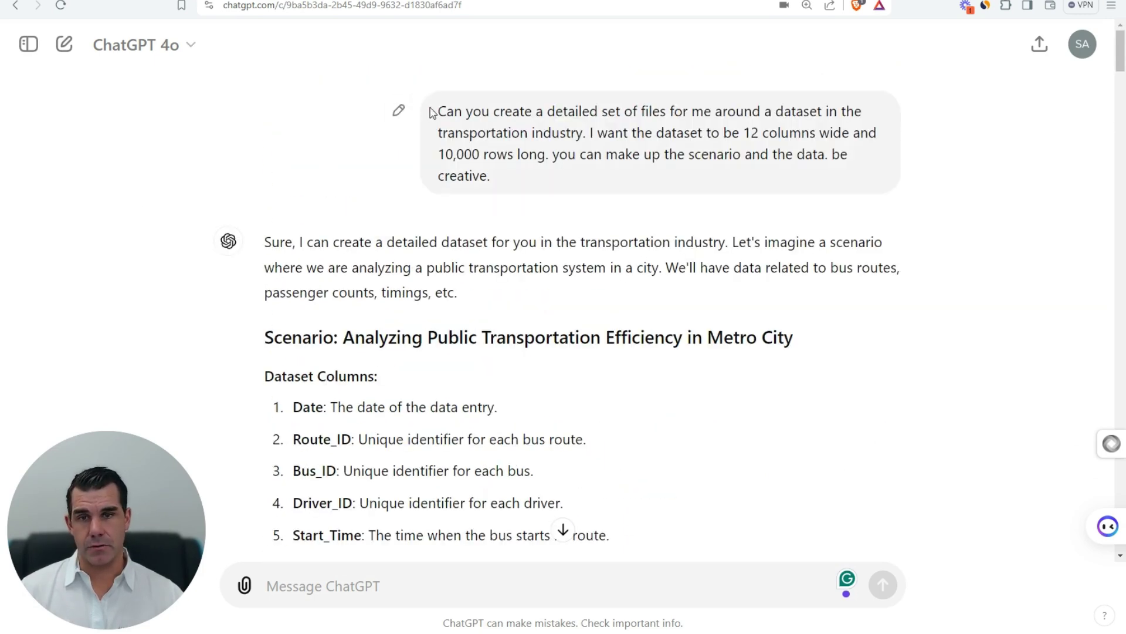
{"action": "left_click_drag", "start_coordinate": [440, 111], "coordinate": [533, 189]}
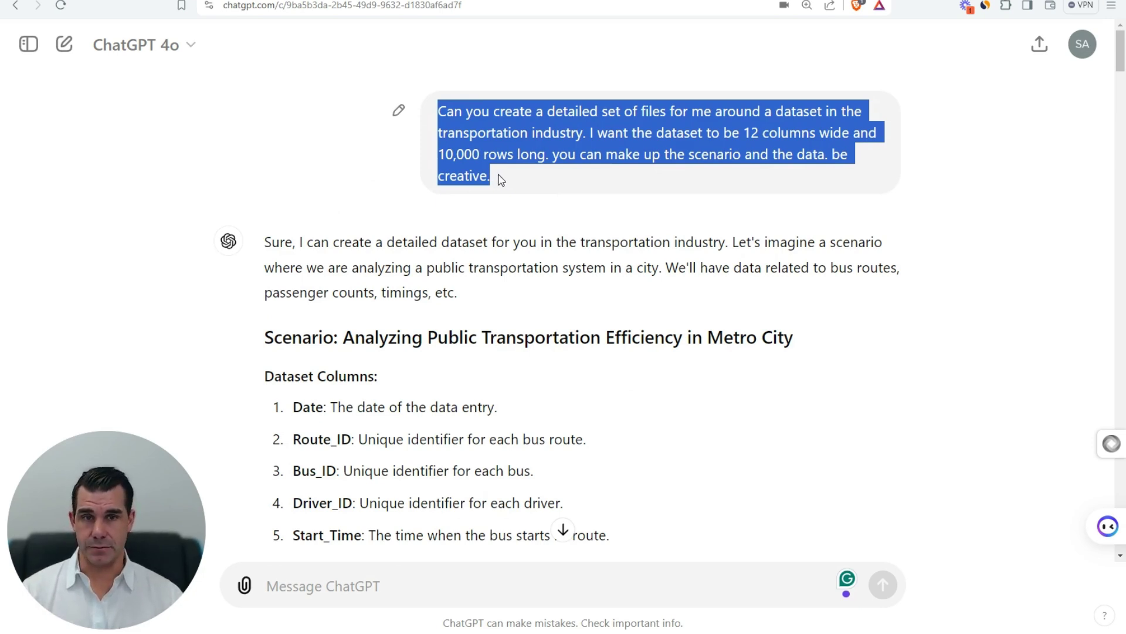
Expand the Transportation Dataset table below the Python code and view its columns through to Fuel_Consumption_L.
{"action": "scroll", "coordinate": [495, 179], "scroll_direction": "down", "scroll_amount": 12}
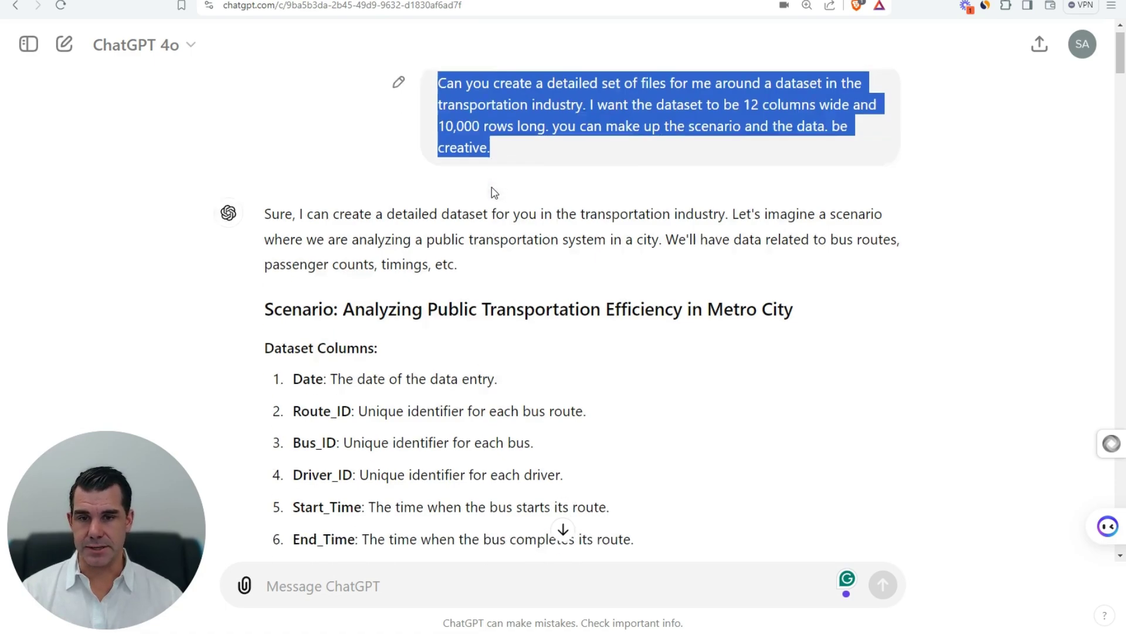
{"action": "scroll", "coordinate": [491, 179], "scroll_direction": "down", "scroll_amount": 10}
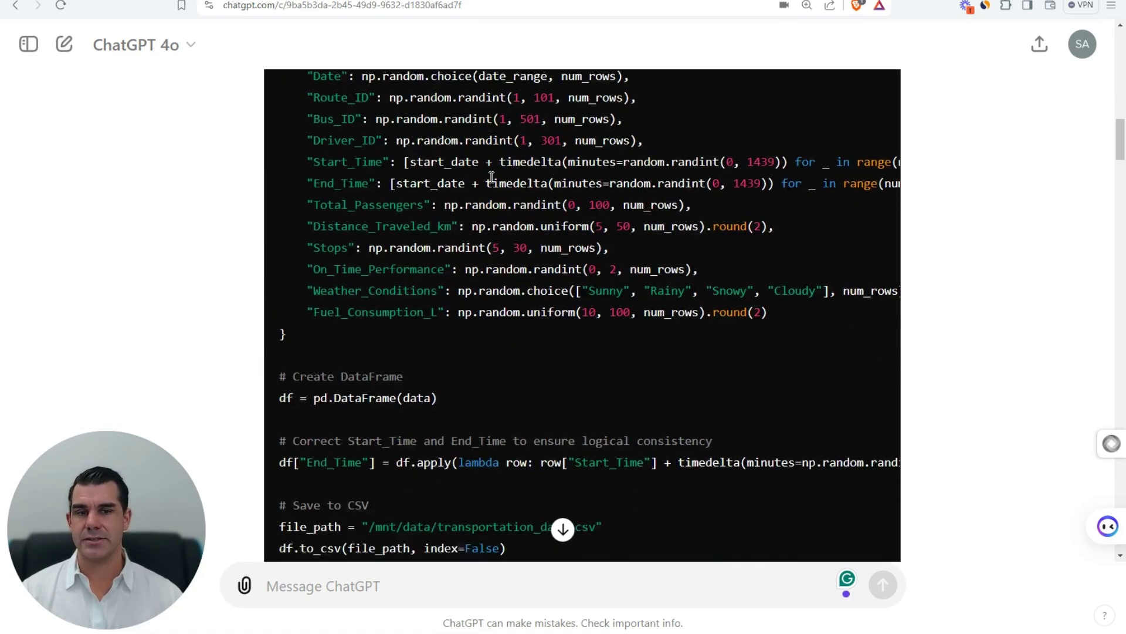
{"action": "scroll", "coordinate": [491, 179], "scroll_direction": "down", "scroll_amount": 5}
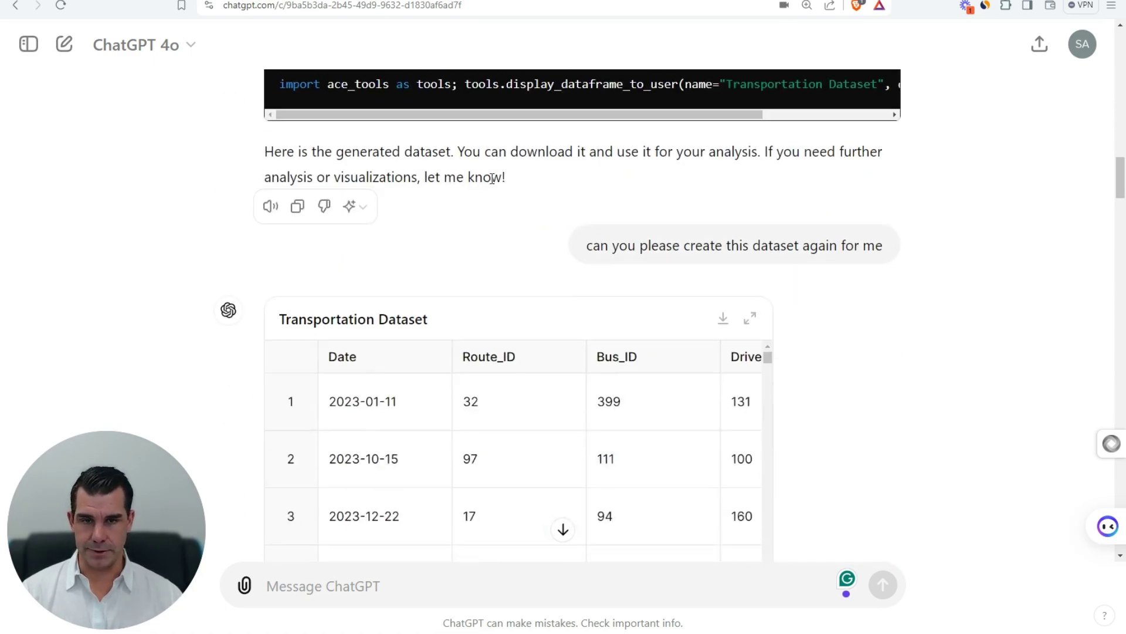
{"action": "left_click", "coordinate": [750, 252]}
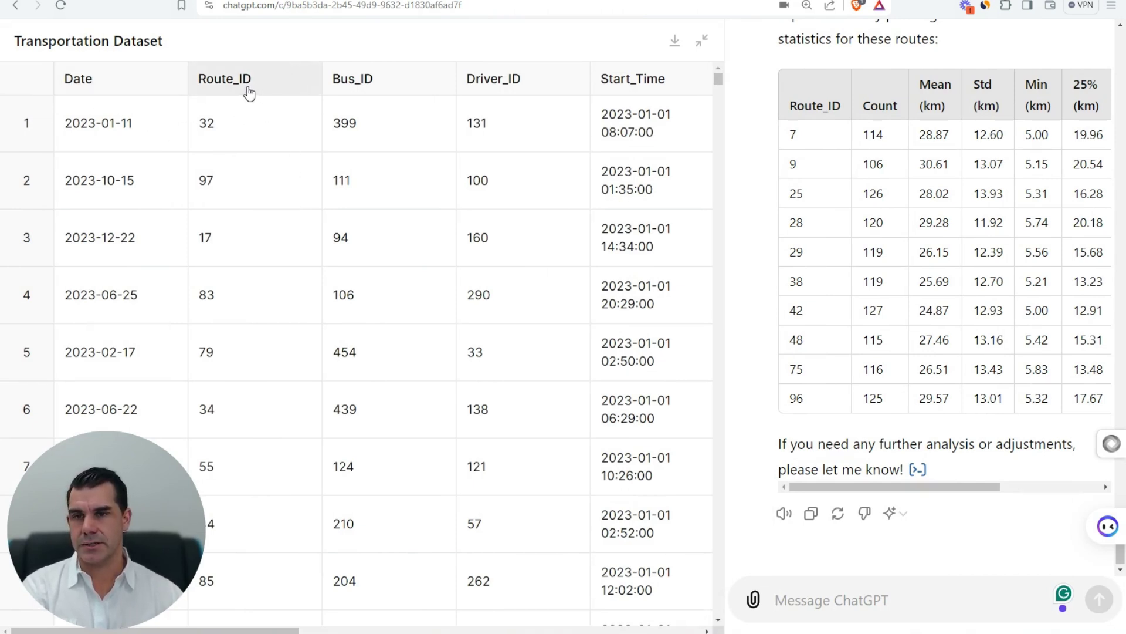
{"action": "left_click_drag", "start_coordinate": [292, 624], "coordinate": [689, 630]}
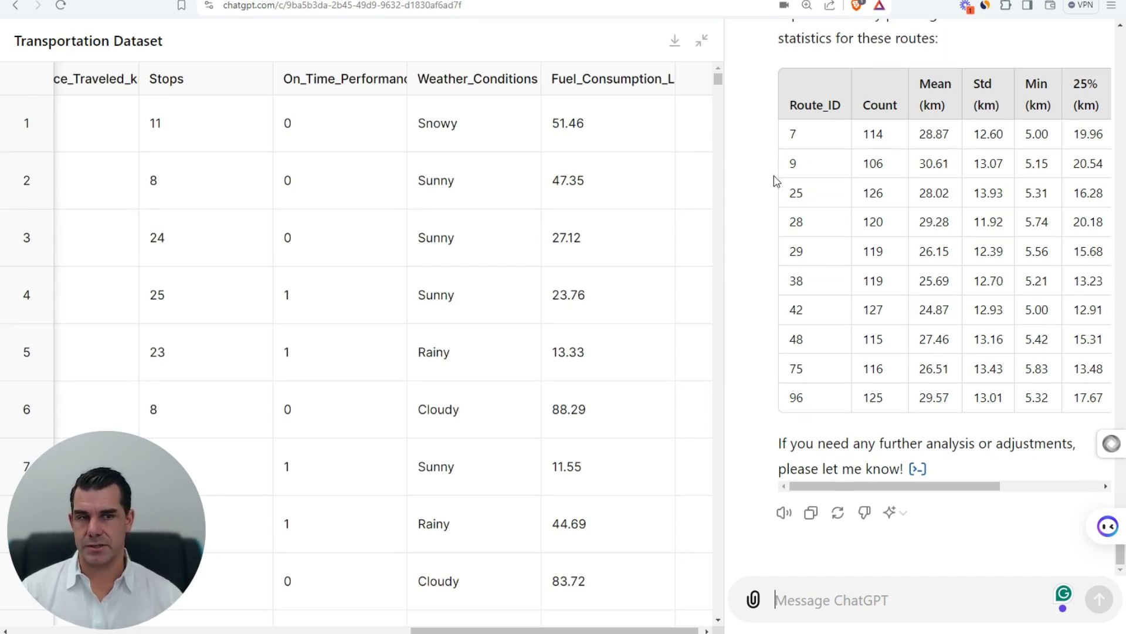
Return to the start of the conversation beside the expanded table and review the dataset column descriptions.
{"action": "scroll", "coordinate": [755, 188], "scroll_direction": "up", "scroll_amount": 10}
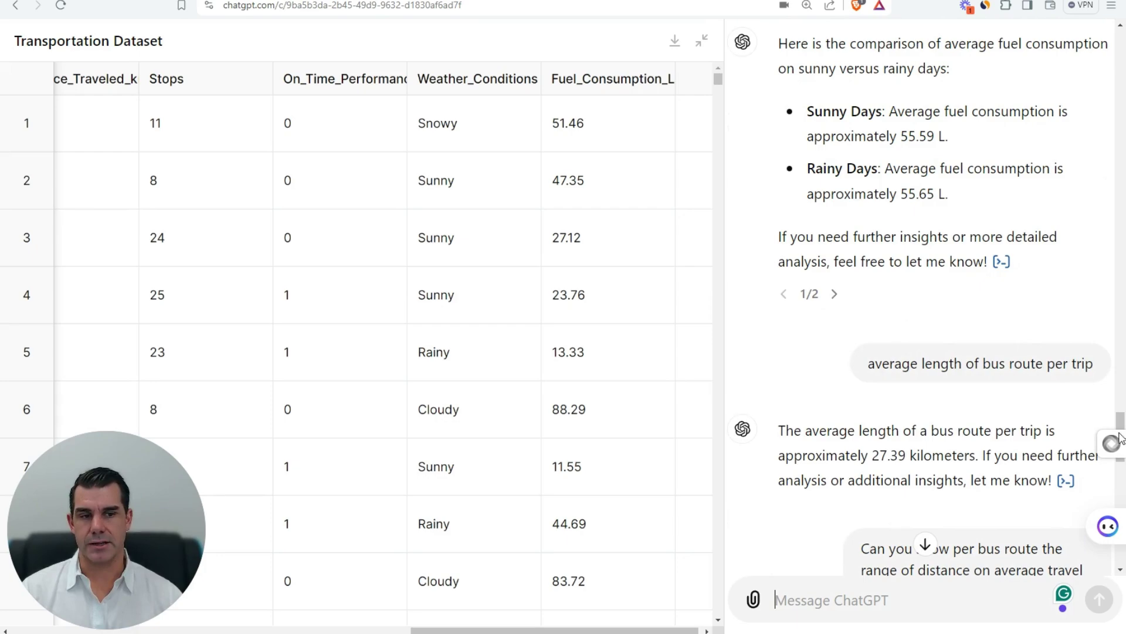
{"action": "left_click_drag", "start_coordinate": [1121, 422], "coordinate": [1083, 23]}
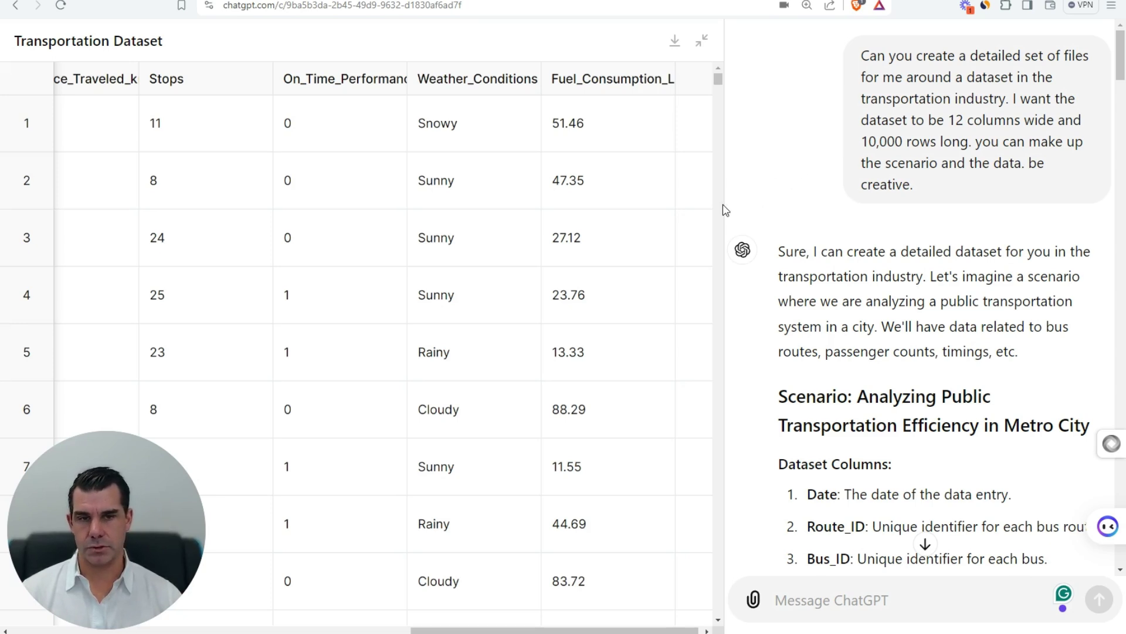
{"action": "scroll", "coordinate": [757, 195], "scroll_direction": "down", "scroll_amount": 1}
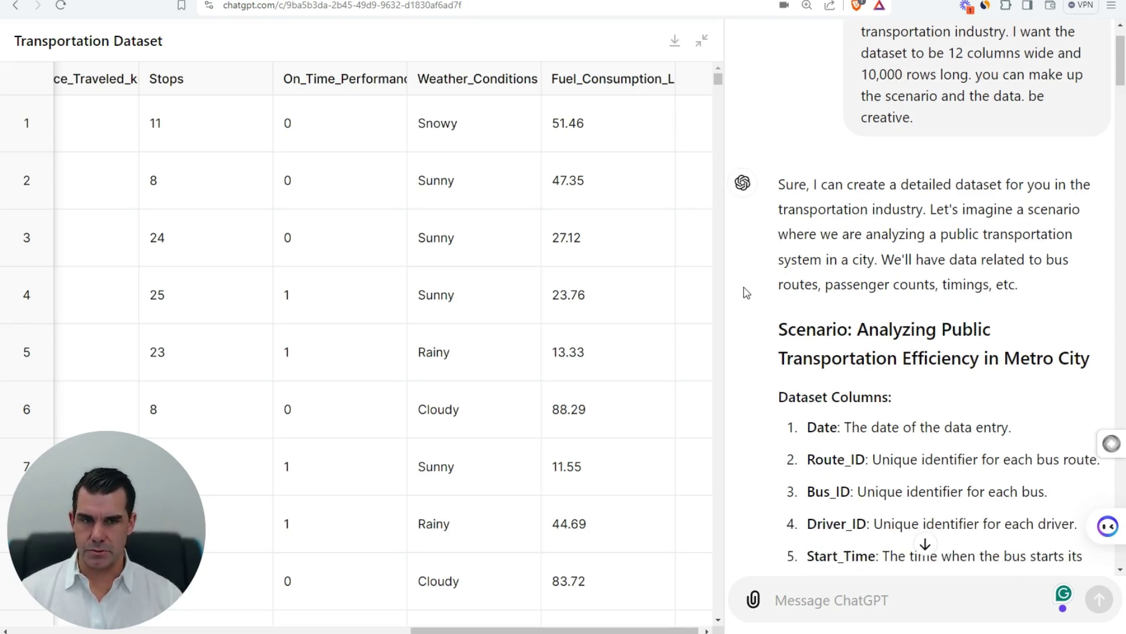
{"action": "scroll", "coordinate": [788, 263], "scroll_direction": "down", "scroll_amount": 3}
{"action": "scroll", "coordinate": [790, 266], "scroll_direction": "down", "scroll_amount": 3}
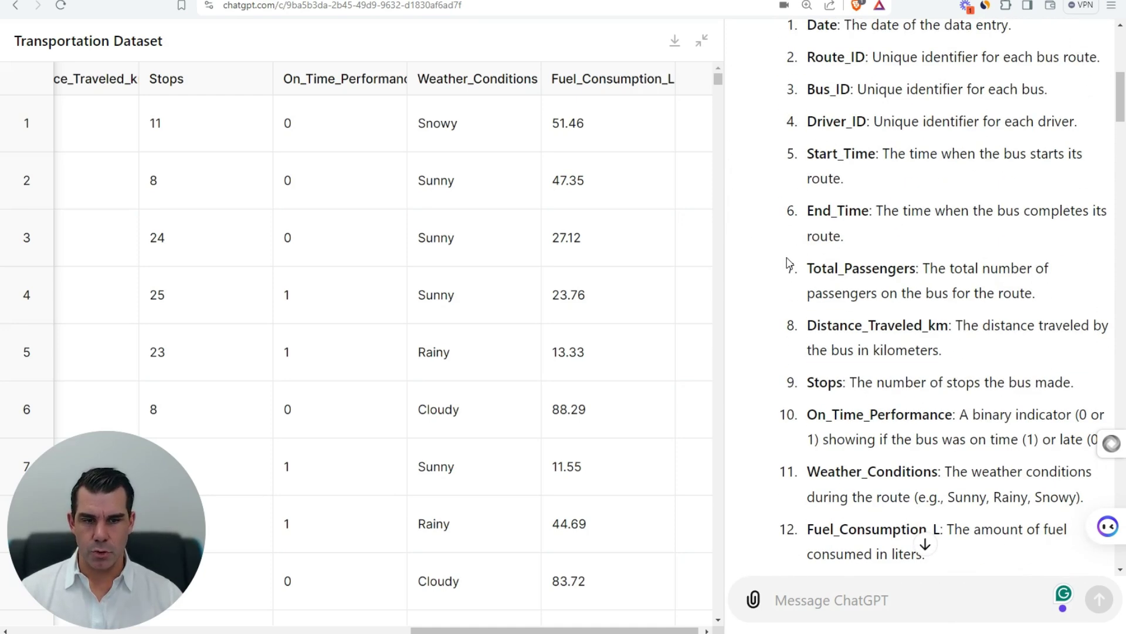
{"action": "scroll", "coordinate": [791, 261], "scroll_direction": "down", "scroll_amount": 1}
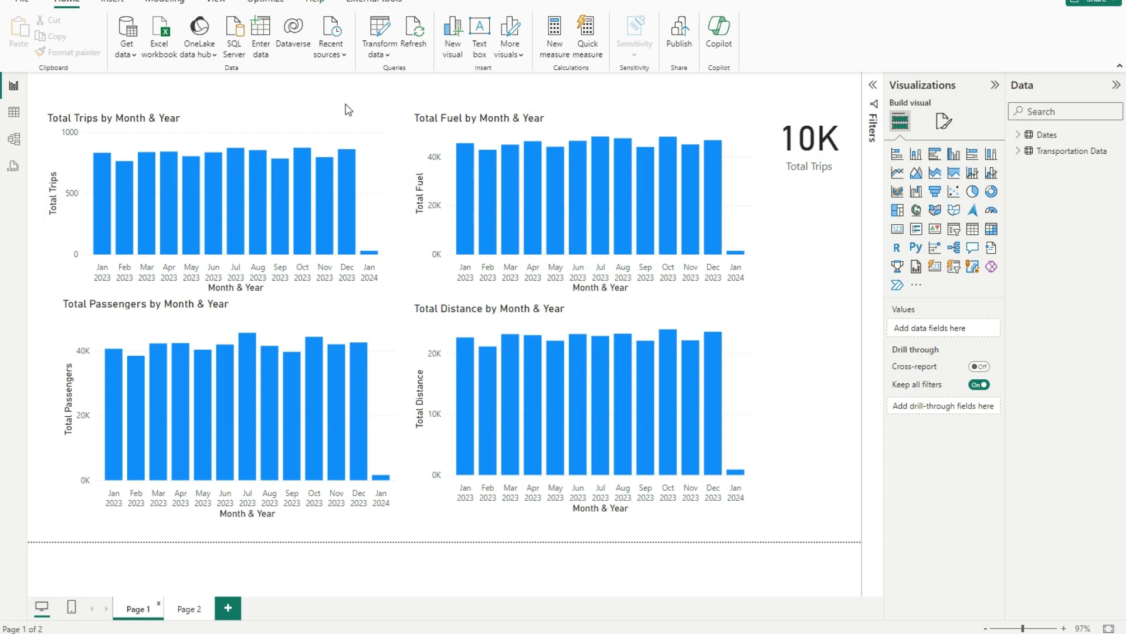
In Power BI, align the Total Passengers chart beneath Total Trips and extend the Total Distance chart's lower edge to match it.
{"action": "left_click", "coordinate": [312, 130]}
{"action": "left_click_drag", "start_coordinate": [291, 320], "coordinate": [279, 322]}
{"action": "left_click_drag", "start_coordinate": [663, 323], "coordinate": [661, 319]}
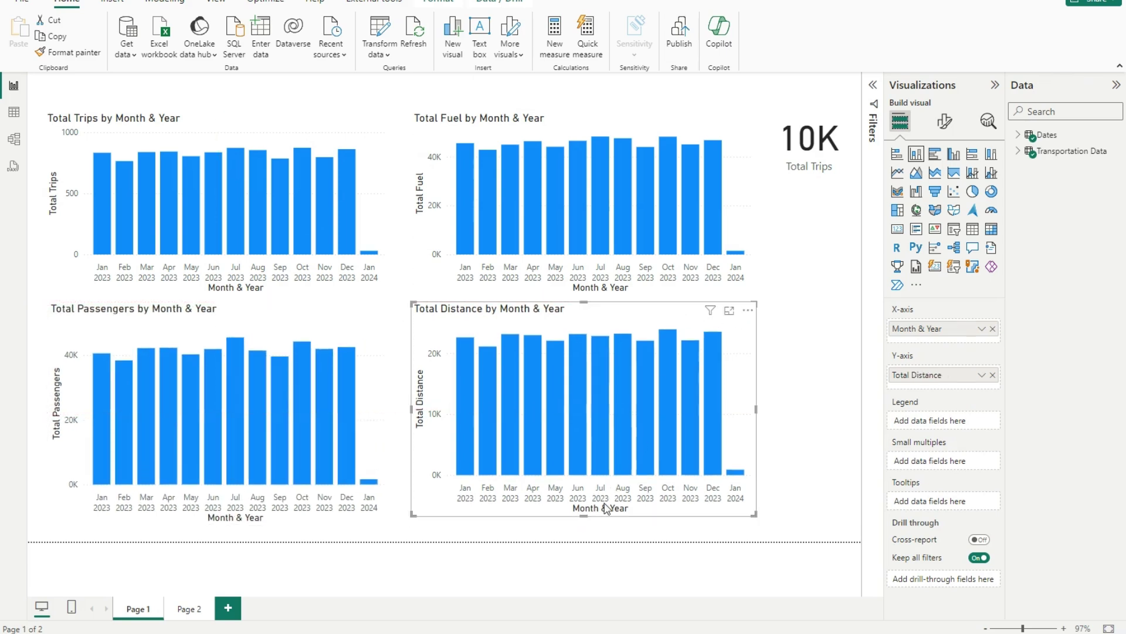
{"action": "left_click_drag", "start_coordinate": [582, 518], "coordinate": [583, 532]}
{"action": "left_click", "coordinate": [583, 563]}
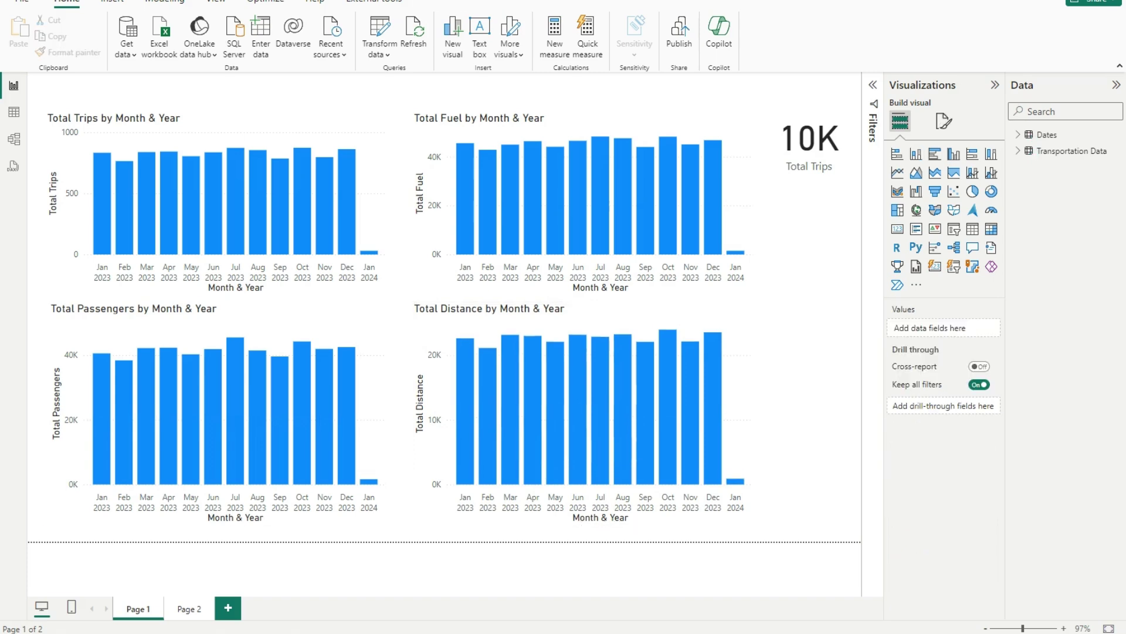
Switch back to ChatGPT and review the dataset-generating Python code, the dataset download link and the follow-up question about total trips.
{"action": "left_click", "coordinate": [573, 589]}
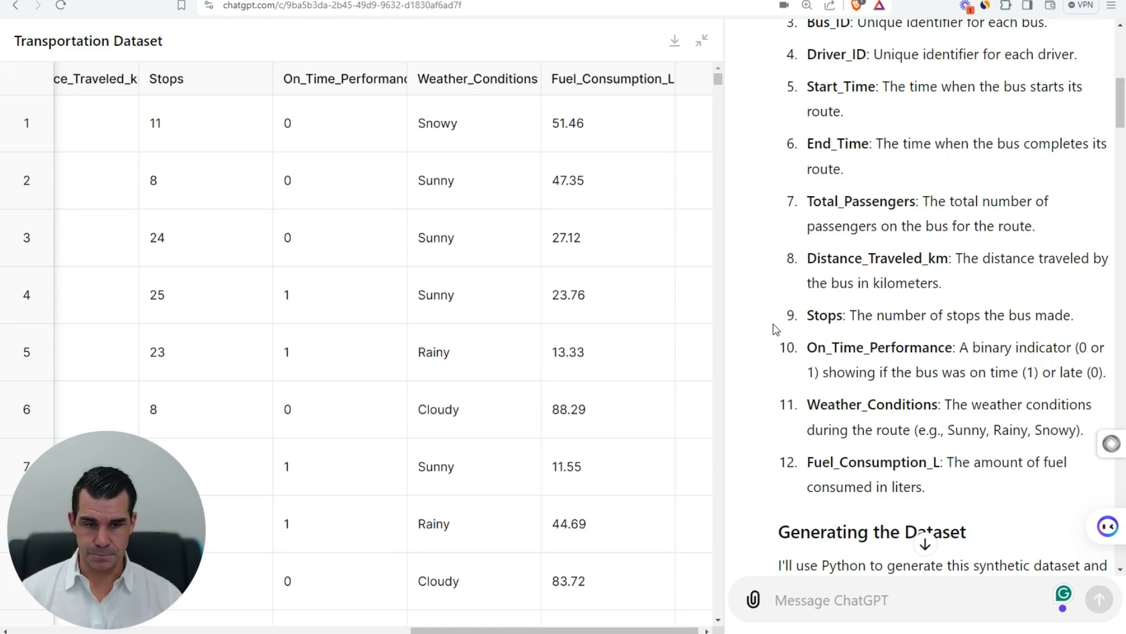
{"action": "scroll", "coordinate": [774, 328], "scroll_direction": "down", "scroll_amount": 6}
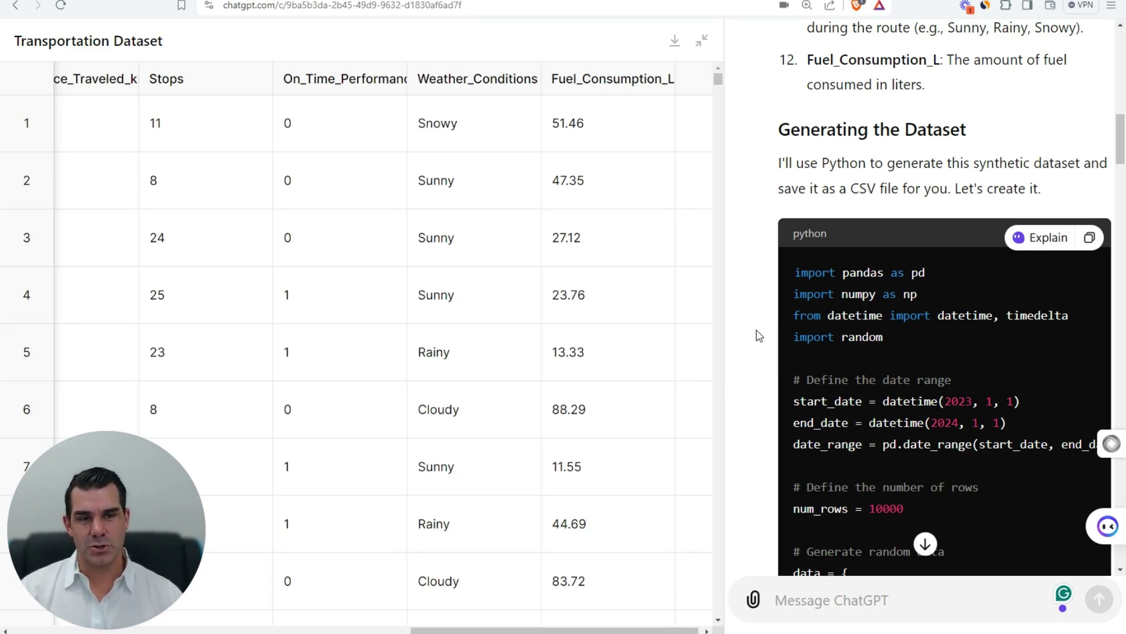
{"action": "scroll", "coordinate": [760, 337], "scroll_direction": "down", "scroll_amount": 7}
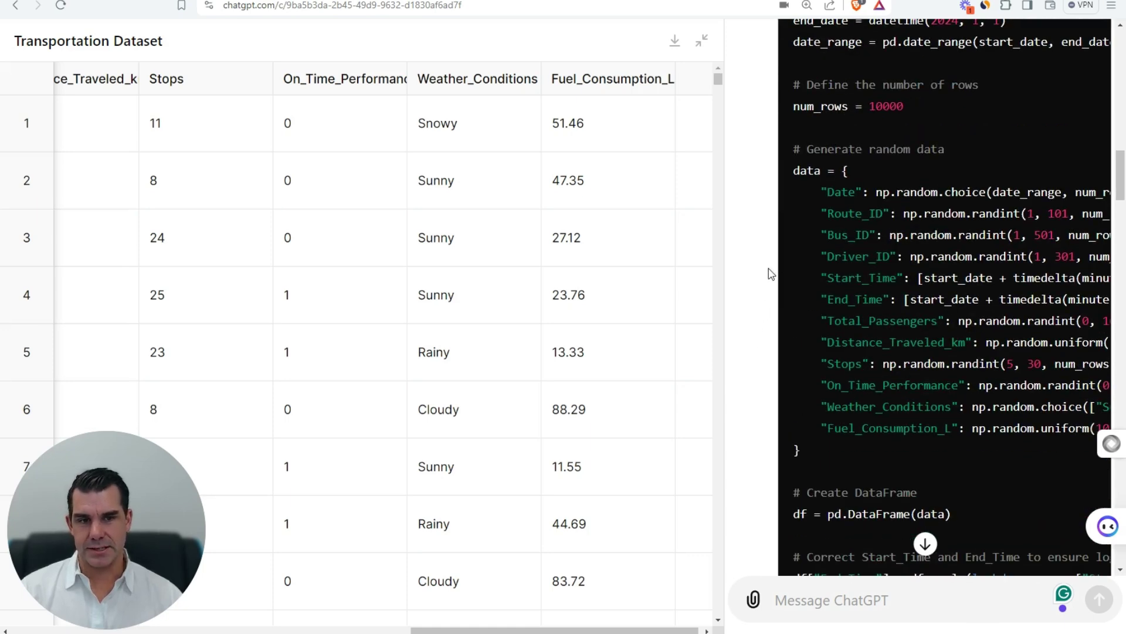
{"action": "scroll", "coordinate": [759, 272], "scroll_direction": "down", "scroll_amount": 2}
{"action": "scroll", "coordinate": [758, 270], "scroll_direction": "down", "scroll_amount": 4}
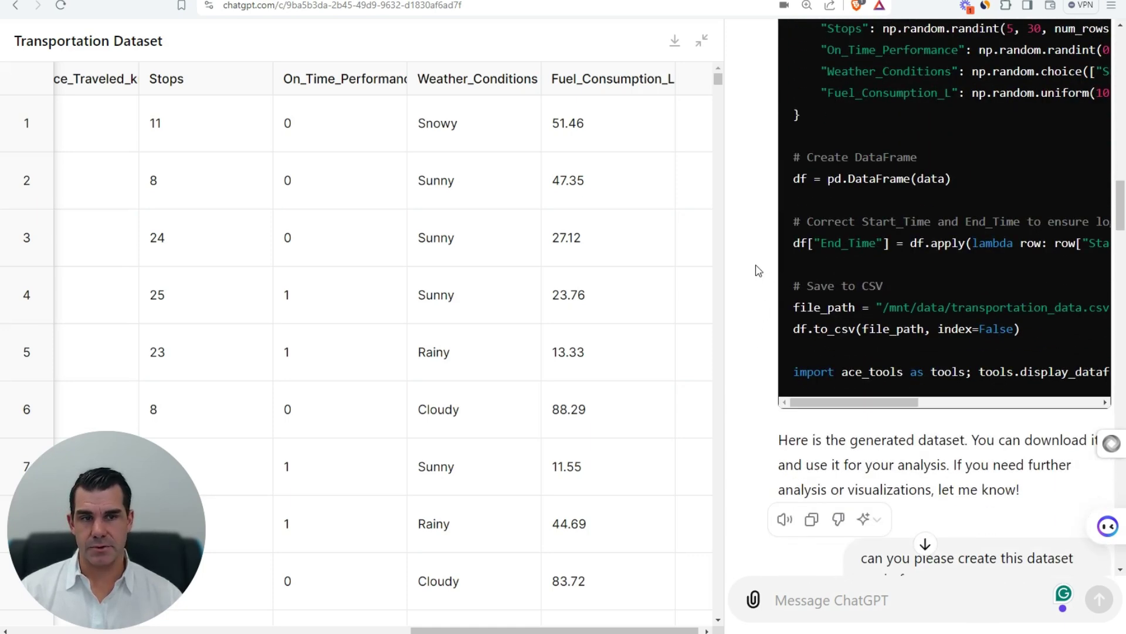
{"action": "scroll", "coordinate": [759, 271], "scroll_direction": "down", "scroll_amount": 2}
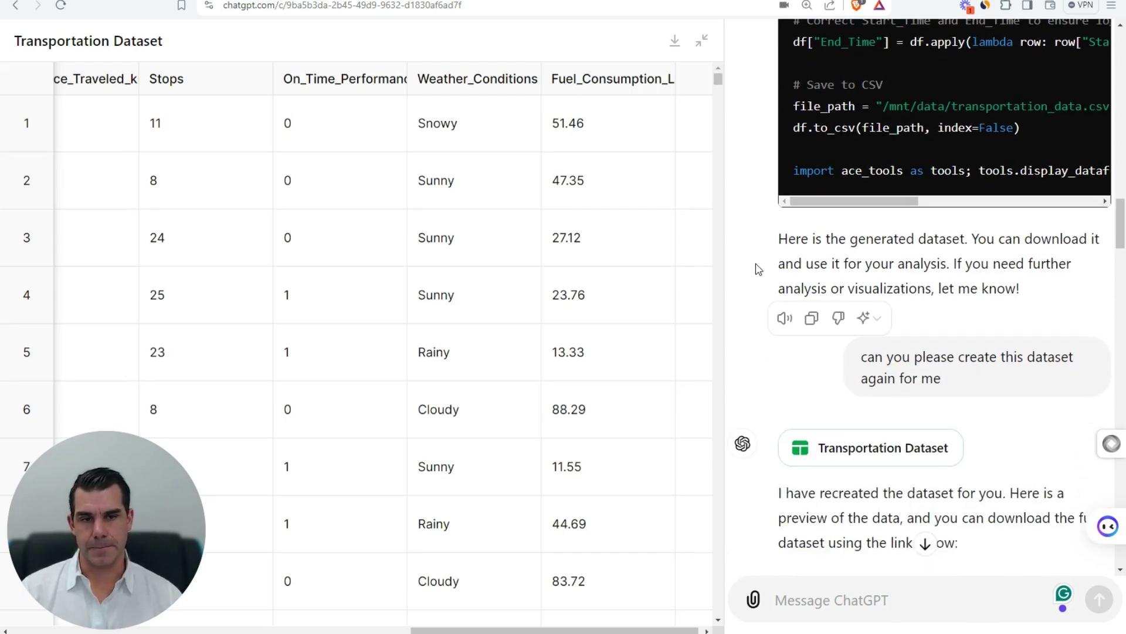
{"action": "scroll", "coordinate": [743, 225], "scroll_direction": "down", "scroll_amount": 6}
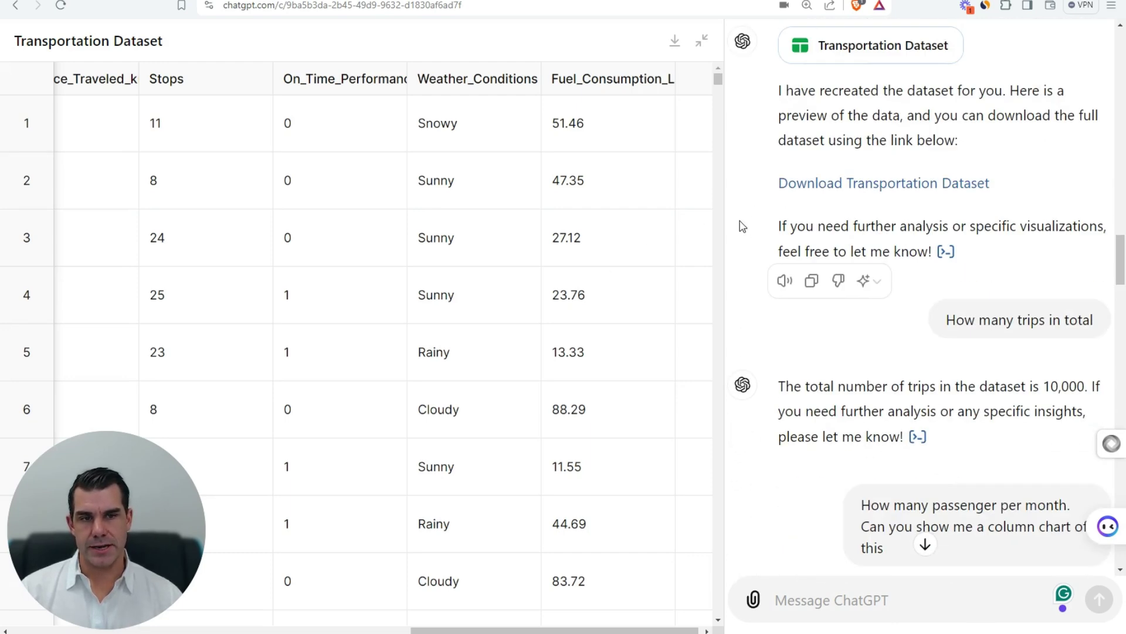
Switch to the Power BI Transportation Analysis report, inspect the Dates Query function and Dates table in Power Query, and close the editor with changes applied.
{"action": "mouse_move", "coordinate": [702, 630]}
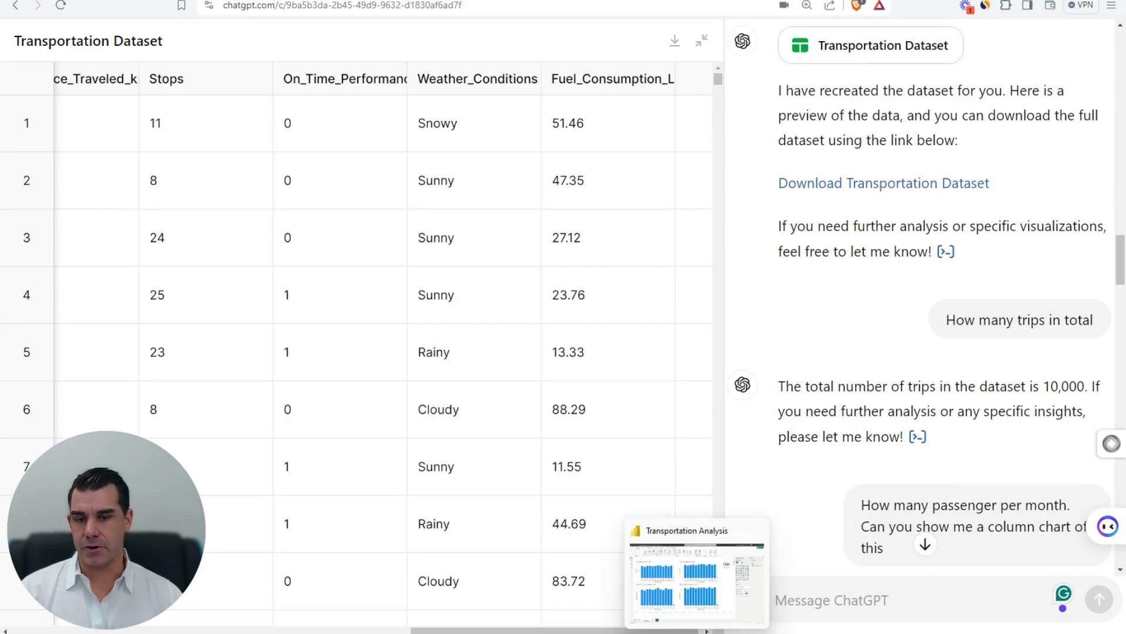
{"action": "left_click", "coordinate": [702, 564]}
{"action": "left_click", "coordinate": [383, 36]}
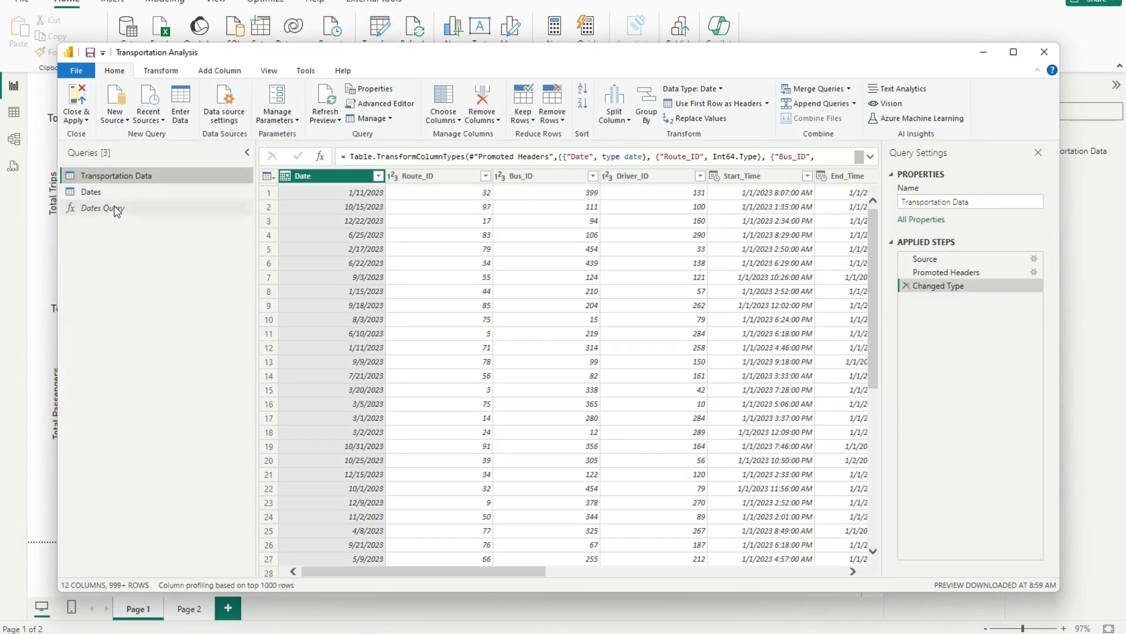
{"action": "left_click", "coordinate": [118, 208]}
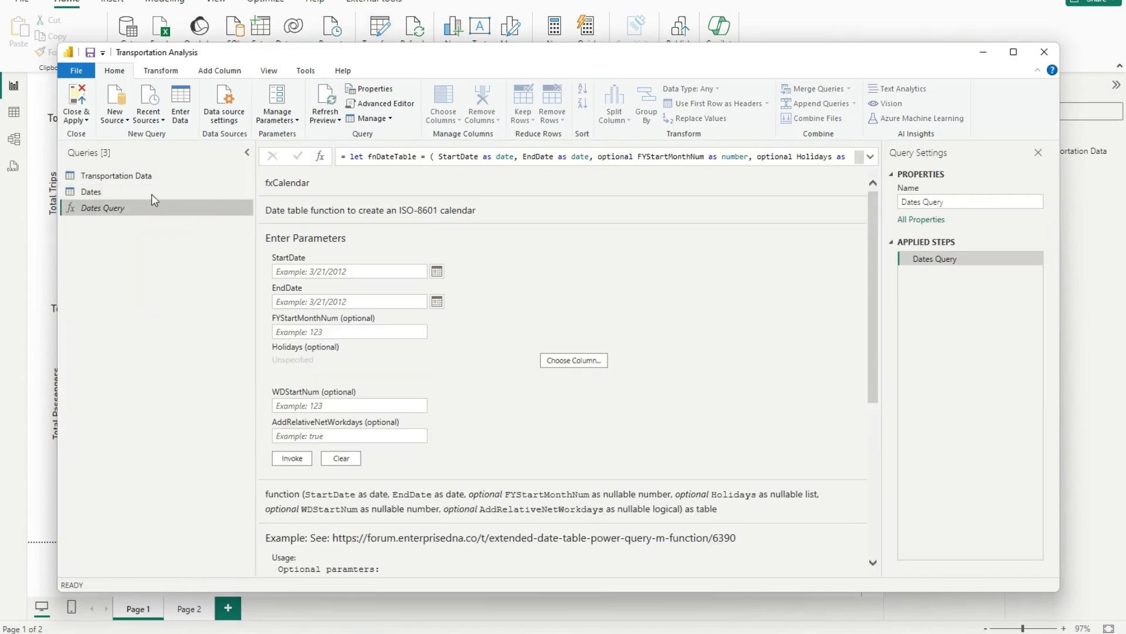
{"action": "left_click", "coordinate": [140, 194]}
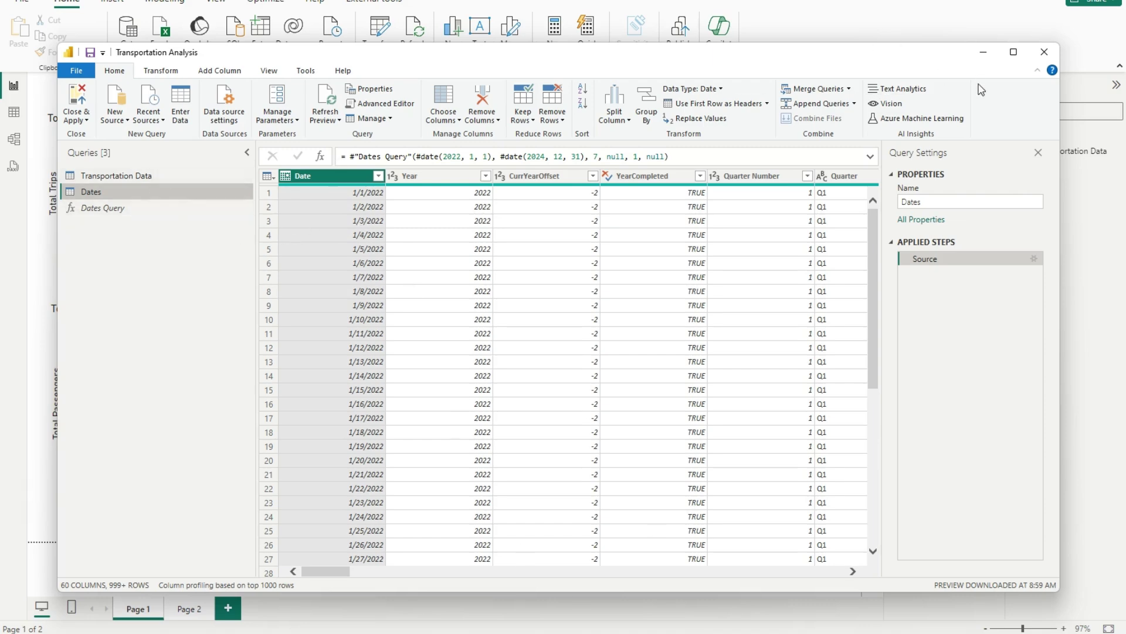
{"action": "left_click", "coordinate": [77, 100]}
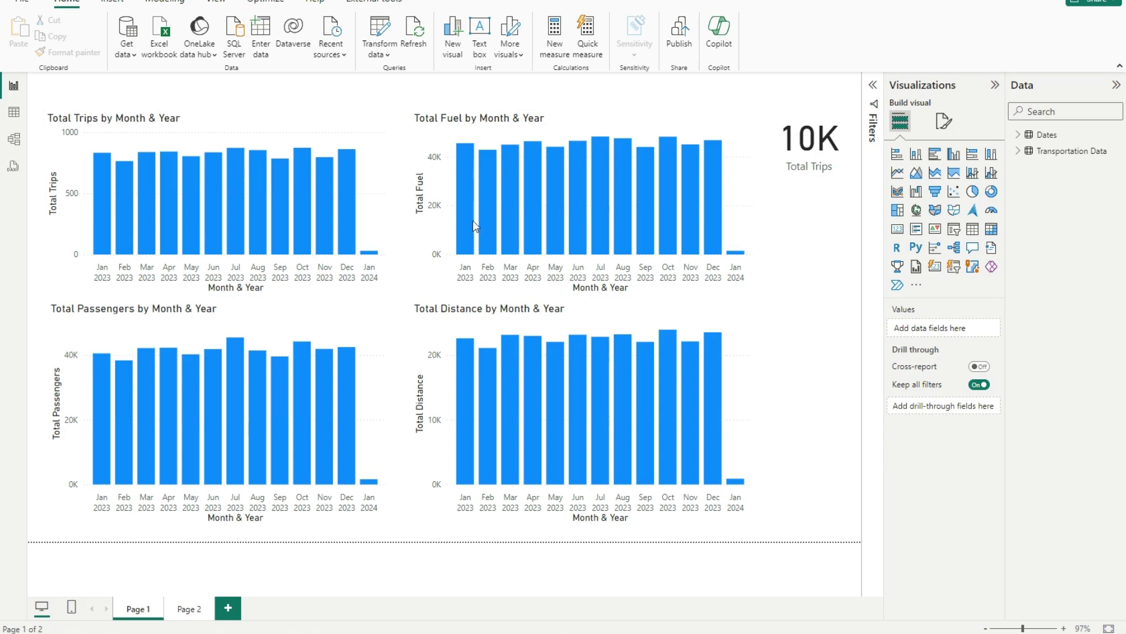
Expand the Dates table in a widened Data pane, review its full list of date fields, then collapse the table and narrow the pane.
{"action": "left_click", "coordinate": [1020, 135]}
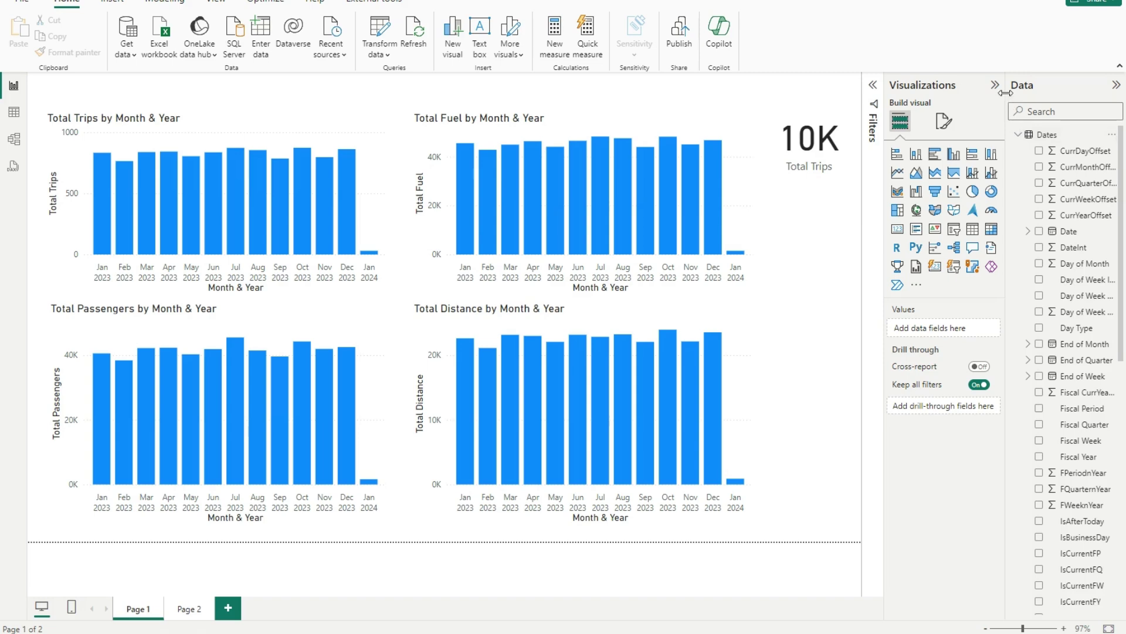
{"action": "left_click_drag", "start_coordinate": [1005, 95], "coordinate": [878, 95]}
{"action": "scroll", "coordinate": [971, 315], "scroll_direction": "down", "scroll_amount": 5}
{"action": "scroll", "coordinate": [971, 315], "scroll_direction": "down", "scroll_amount": 3}
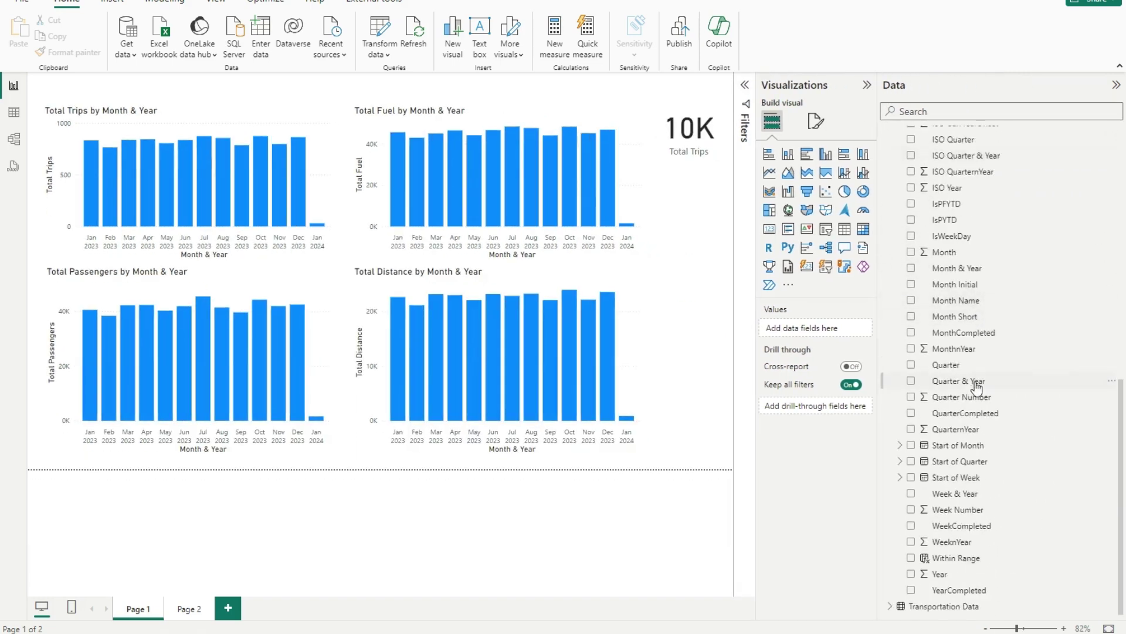
{"action": "scroll", "coordinate": [980, 364], "scroll_direction": "up", "scroll_amount": 10}
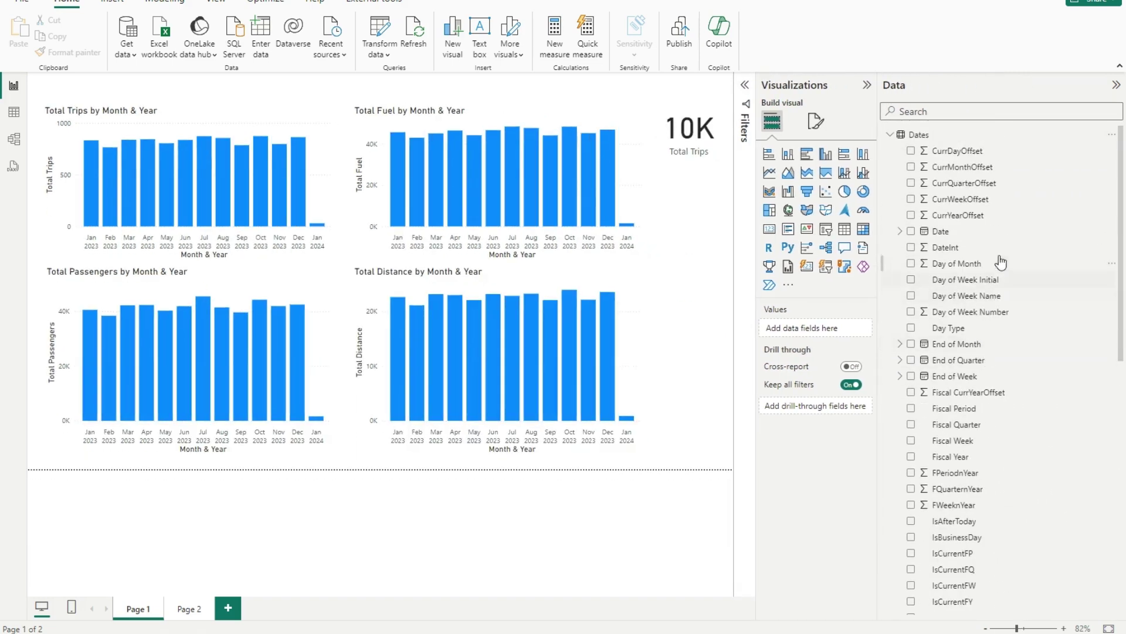
{"action": "left_click", "coordinate": [889, 135]}
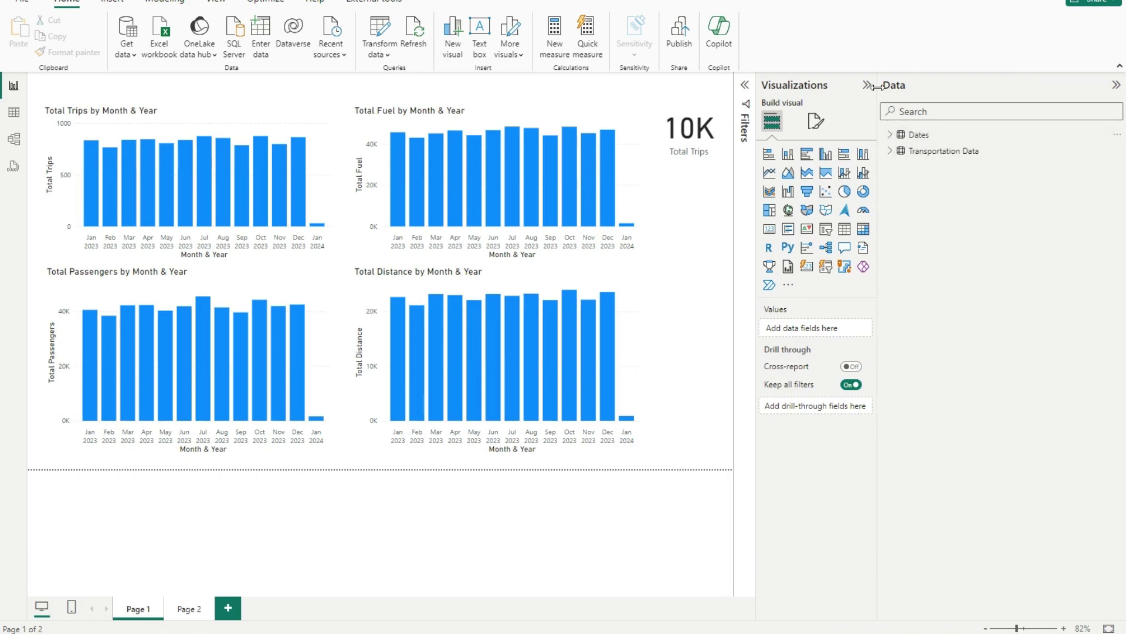
{"action": "left_click_drag", "start_coordinate": [878, 95], "coordinate": [989, 88]}
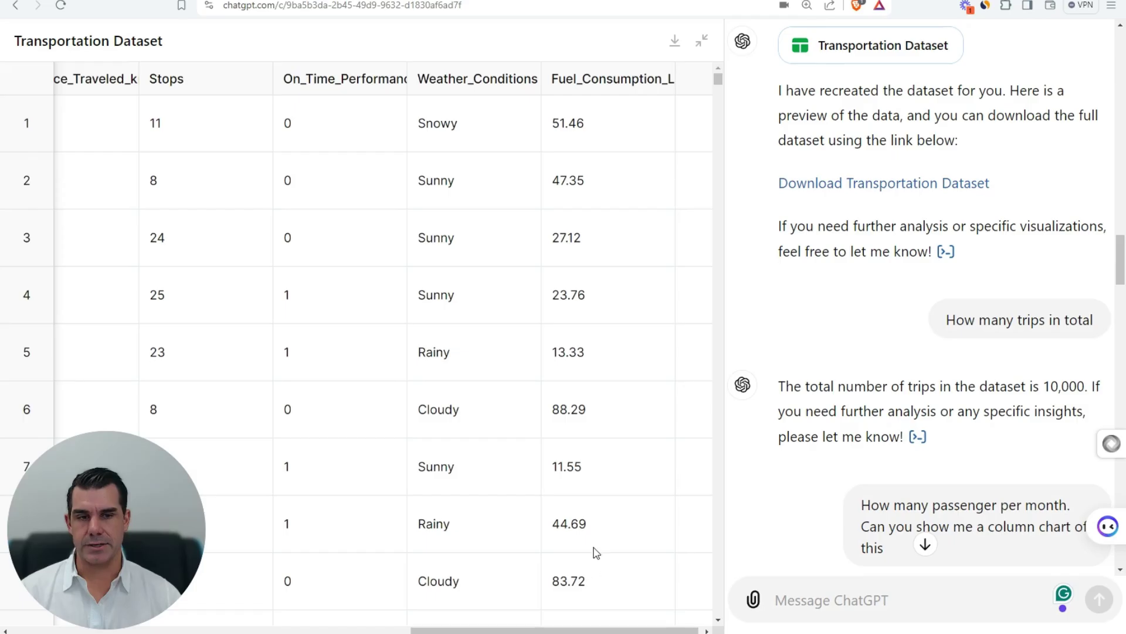
Switch to ChatGPT and review the question about total trips together with its answer, highlighting the answer text.
{"action": "left_click", "coordinate": [593, 575]}
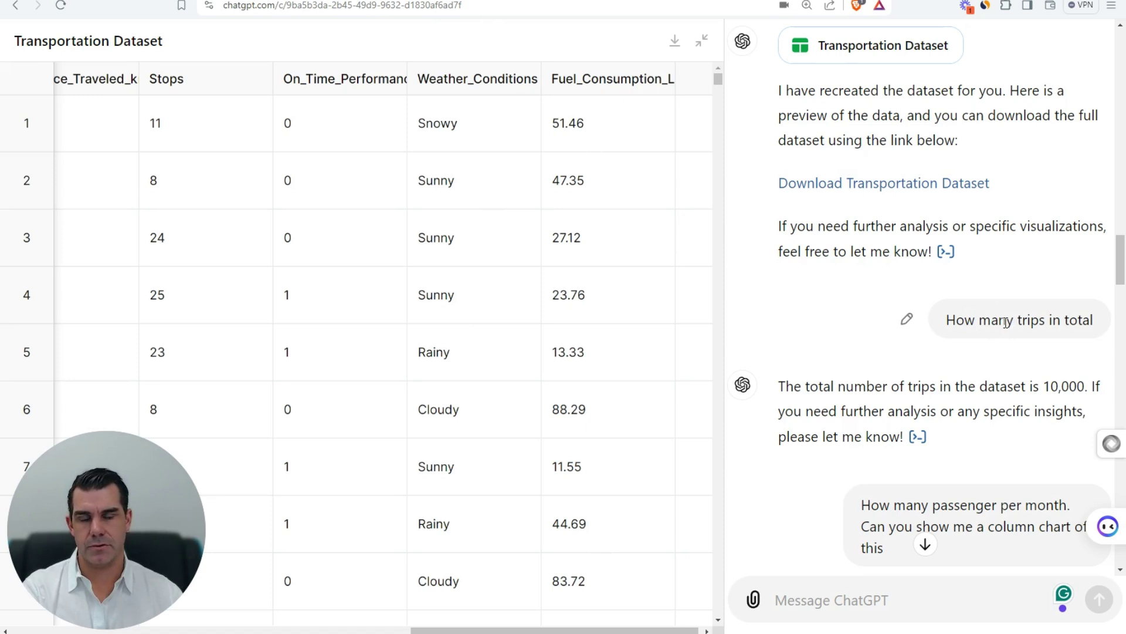
{"action": "scroll", "coordinate": [933, 329], "scroll_direction": "down", "scroll_amount": 2}
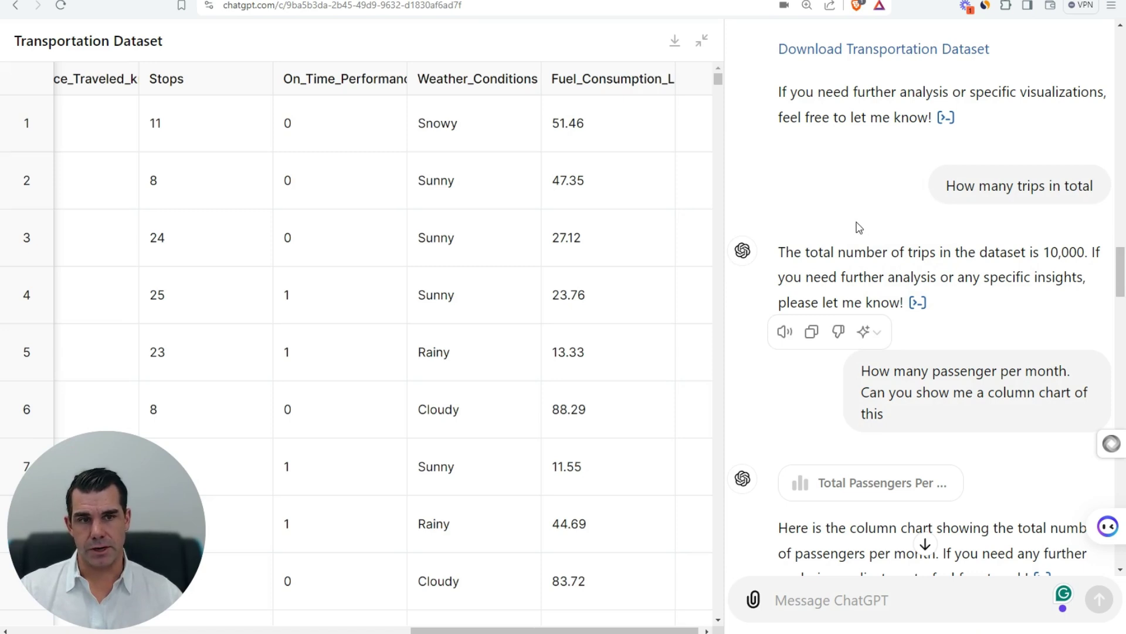
{"action": "left_click_drag", "start_coordinate": [823, 253], "coordinate": [964, 276]}
{"action": "scroll", "coordinate": [940, 281], "scroll_direction": "down", "scroll_amount": 2}
{"action": "scroll", "coordinate": [940, 282], "scroll_direction": "down", "scroll_amount": 1}
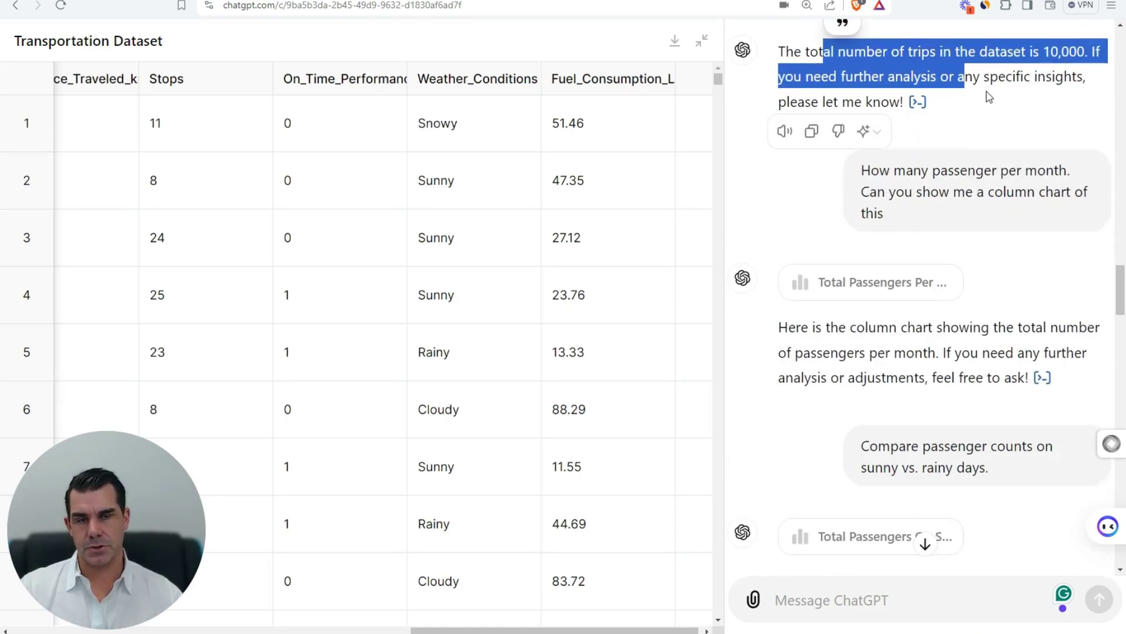
{"action": "scroll", "coordinate": [989, 97], "scroll_direction": "up", "scroll_amount": 1}
{"action": "scroll", "coordinate": [997, 111], "scroll_direction": "up", "scroll_amount": 2}
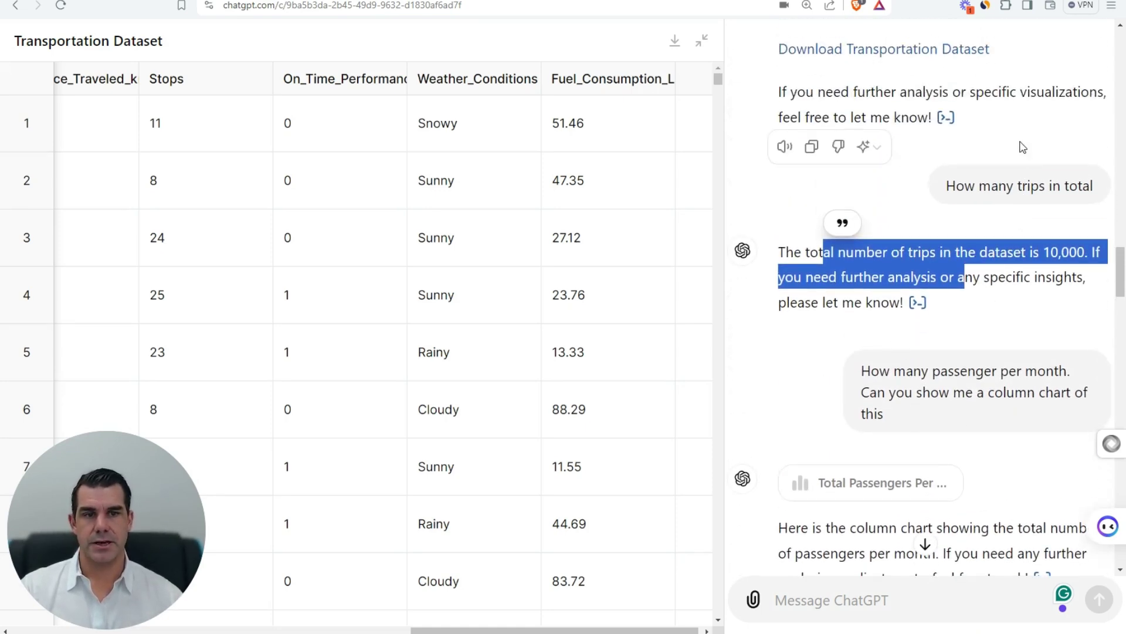
Open the Python analysis behind the recreated dataset, read through the code and close it.
{"action": "left_click", "coordinate": [946, 119]}
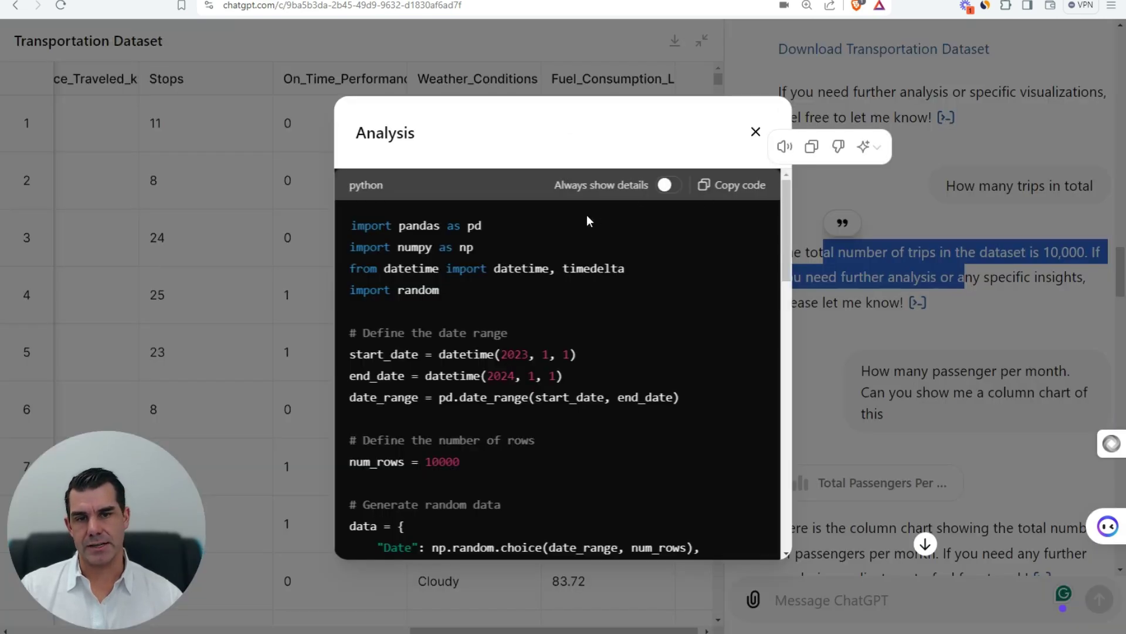
{"action": "scroll", "coordinate": [604, 326], "scroll_direction": "down", "scroll_amount": 1}
{"action": "scroll", "coordinate": [604, 325], "scroll_direction": "down", "scroll_amount": 5}
{"action": "scroll", "coordinate": [604, 326], "scroll_direction": "up", "scroll_amount": 5}
{"action": "left_click", "coordinate": [749, 139]}
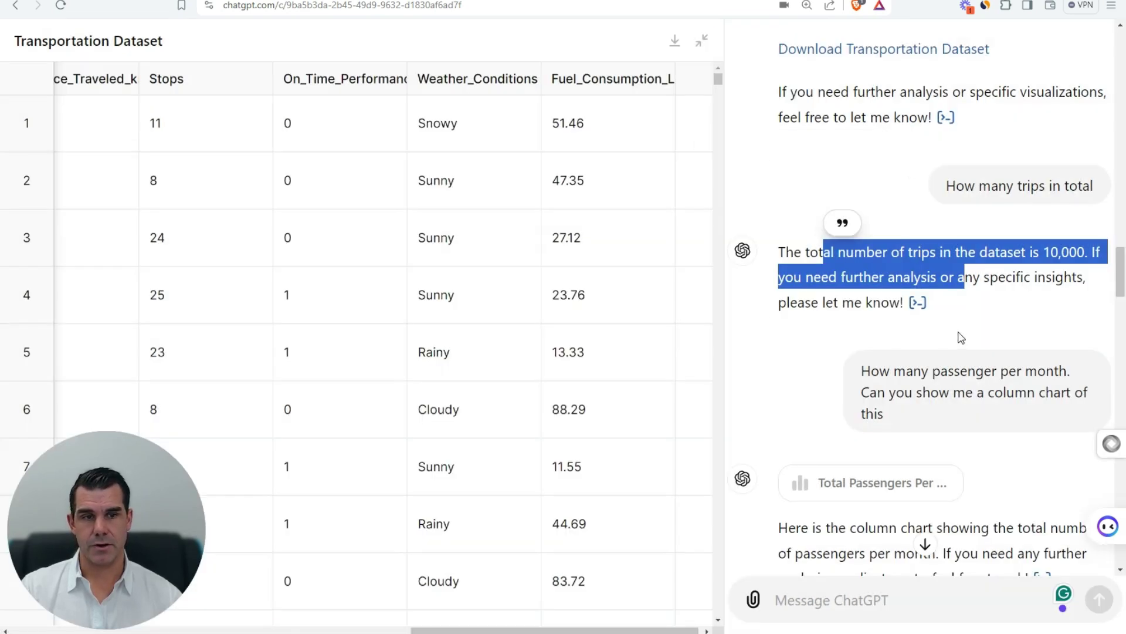
Open the Python analysis behind the total trips answer, highlight the total_trips calculation and close it.
{"action": "left_click", "coordinate": [918, 303]}
{"action": "left_click_drag", "start_coordinate": [377, 346], "coordinate": [423, 372]}
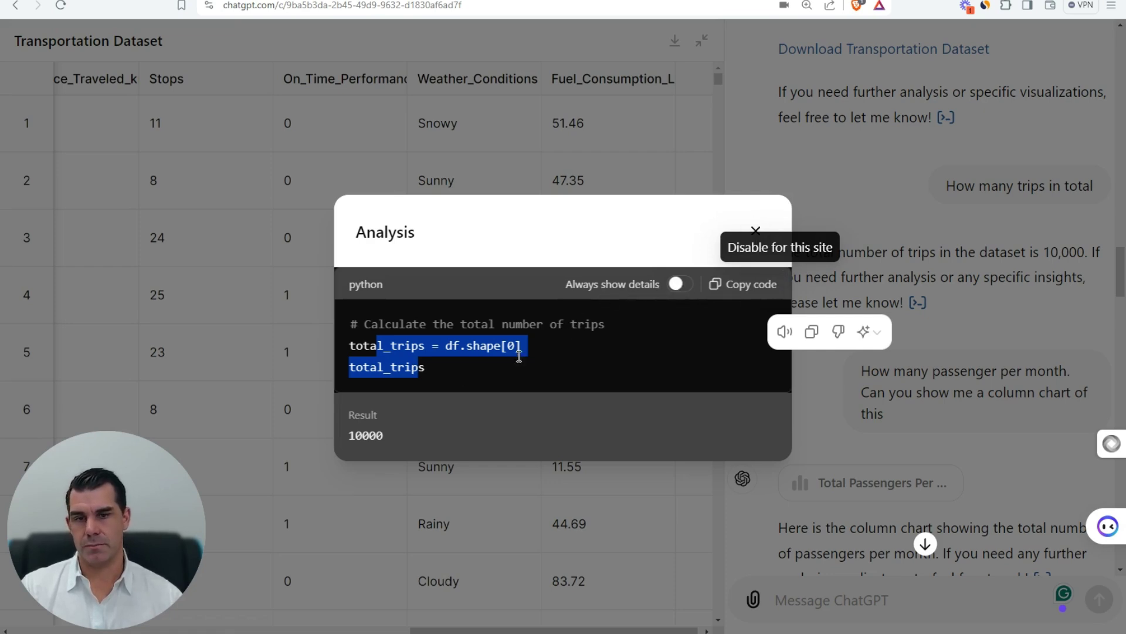
{"action": "left_click", "coordinate": [755, 230]}
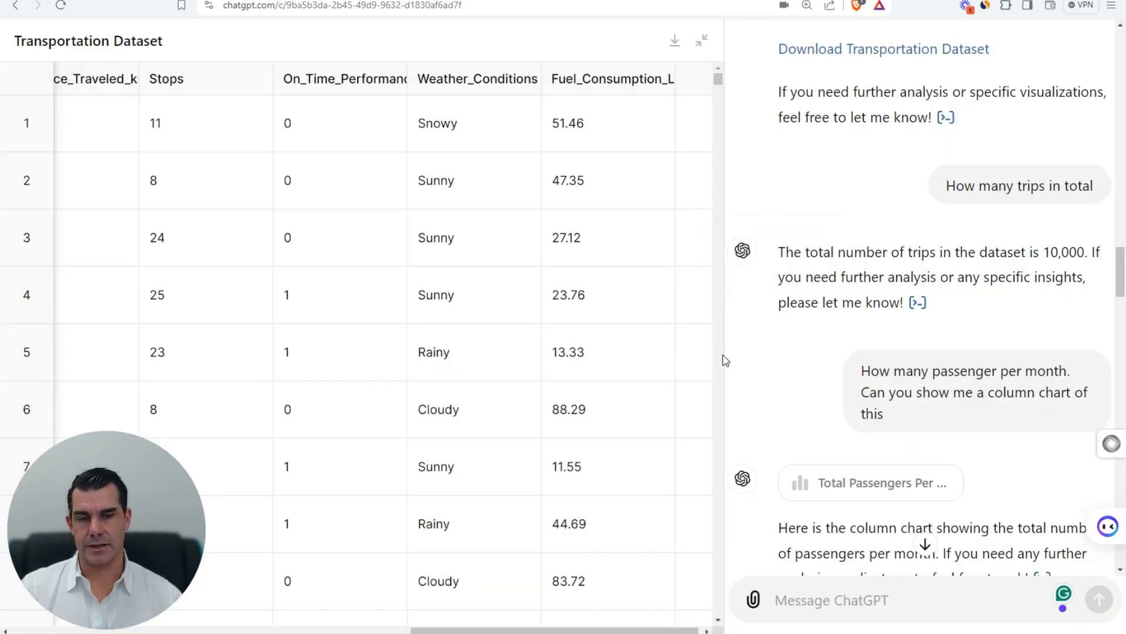
Highlight the request for passengers per month and open the resulting Total Passengers Per Month column chart.
{"action": "mouse_move", "coordinate": [826, 327]}
{"action": "left_click_drag", "start_coordinate": [865, 371], "coordinate": [925, 423]}
{"action": "left_click", "coordinate": [918, 482]}
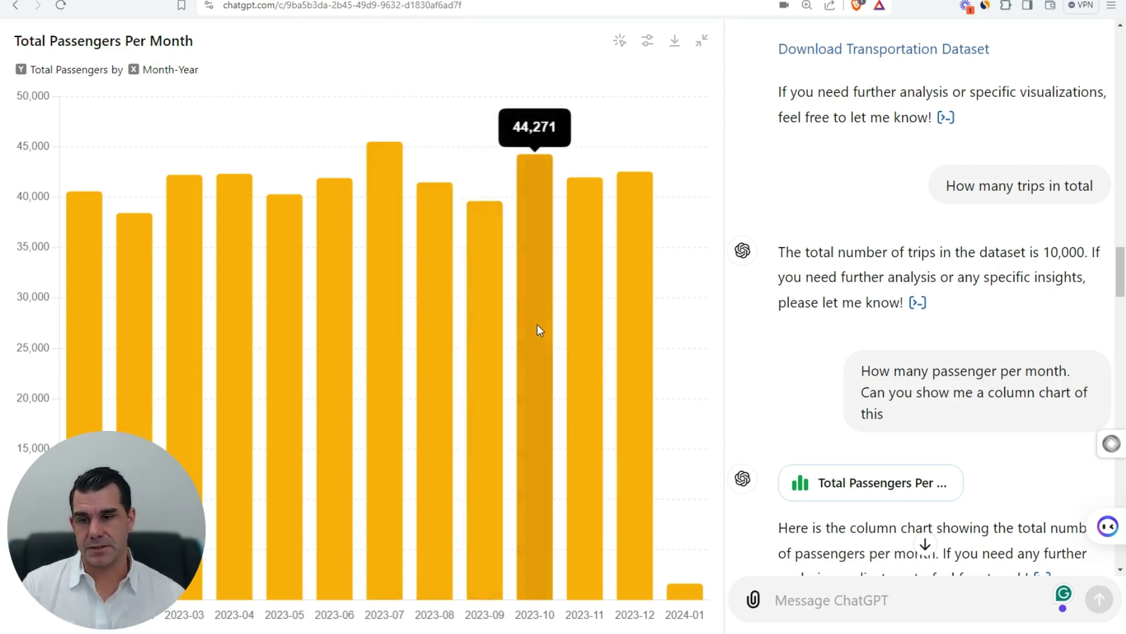
Change the dataset color of the Total Passengers Per Month chart to green.
{"action": "left_click", "coordinate": [649, 42]}
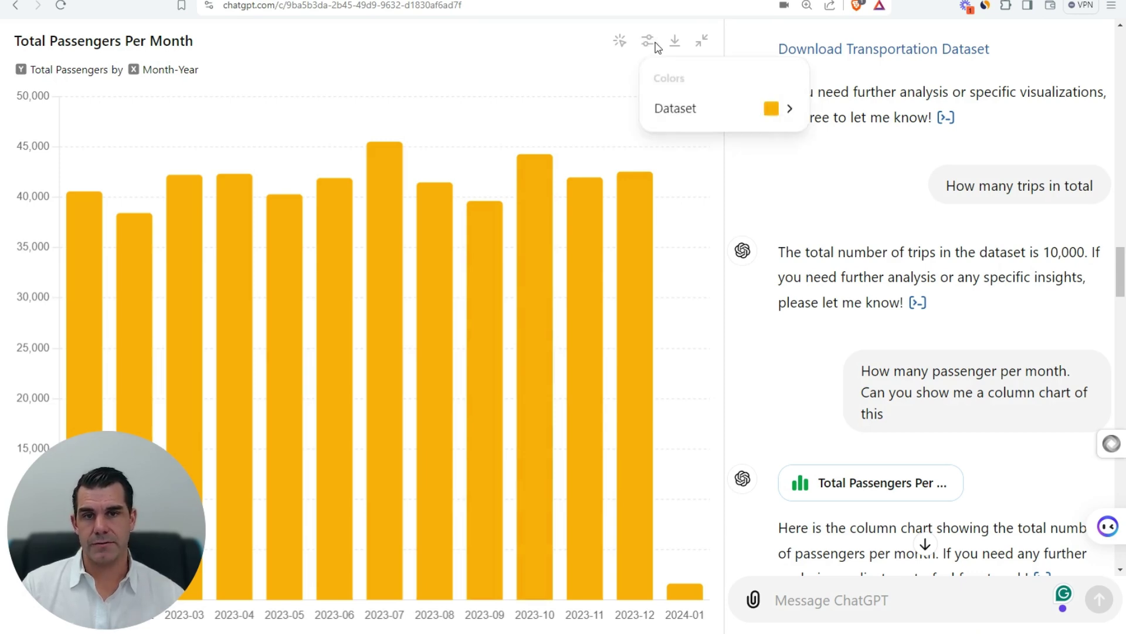
{"action": "left_click", "coordinate": [759, 115]}
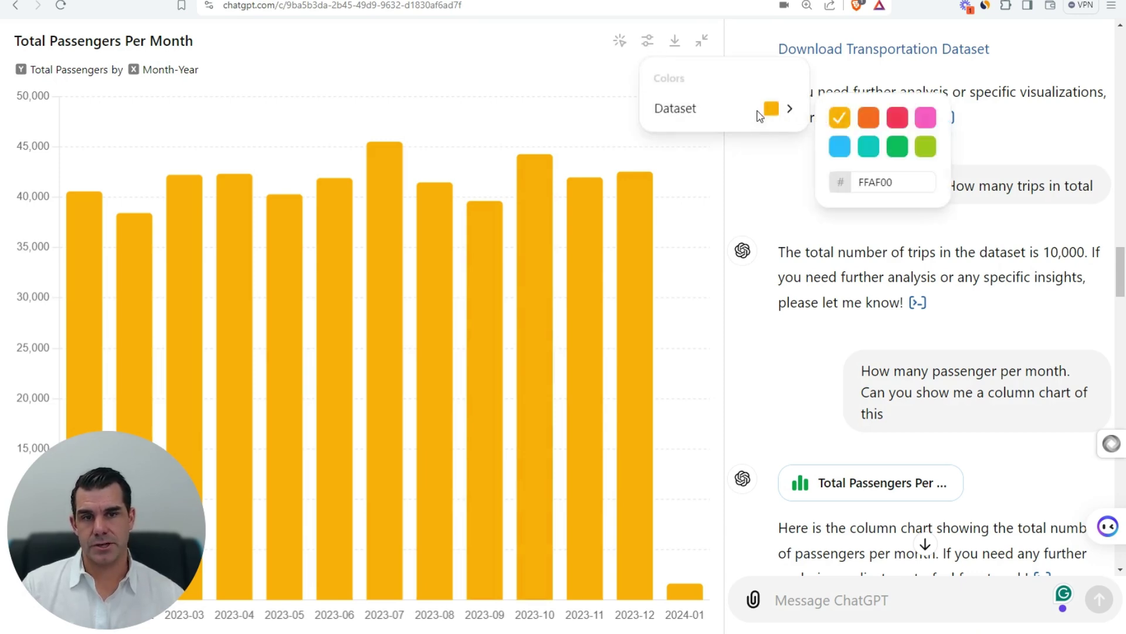
{"action": "left_click", "coordinate": [898, 146]}
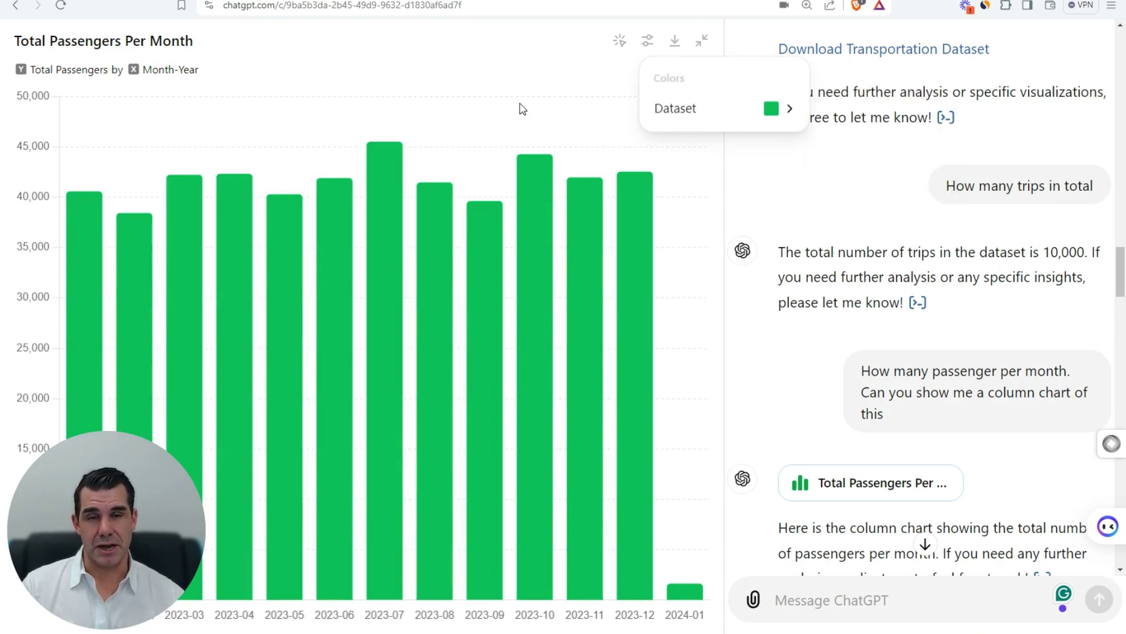
Switch to the Power BI report and apply a theme with dark blue columns to its charts.
{"action": "left_click", "coordinate": [671, 633]}
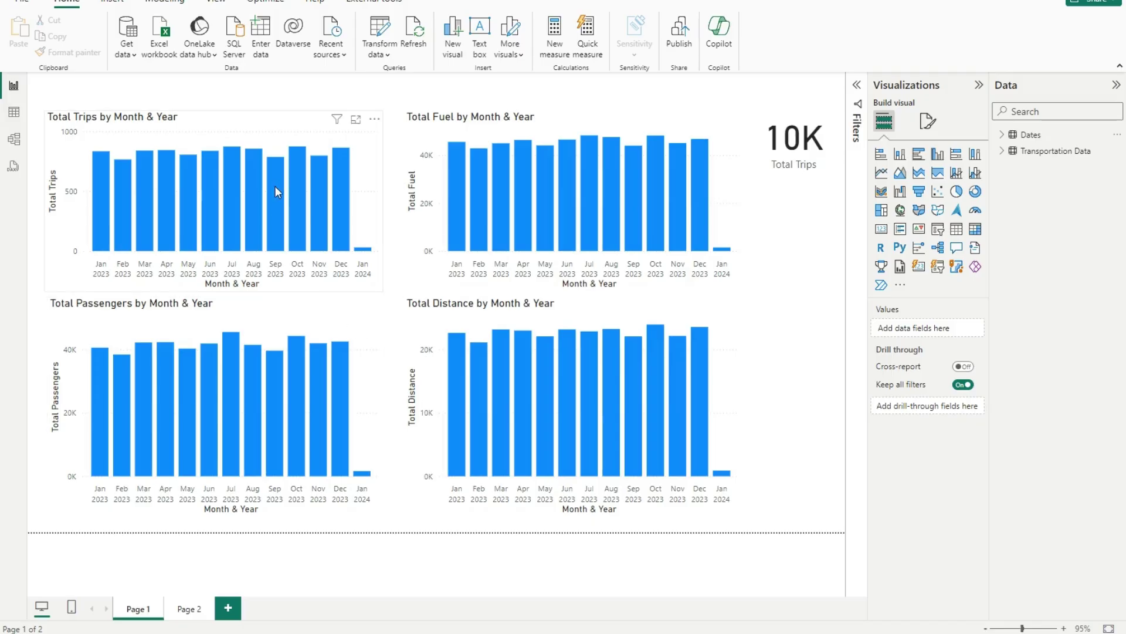
{"action": "left_click", "coordinate": [285, 122]}
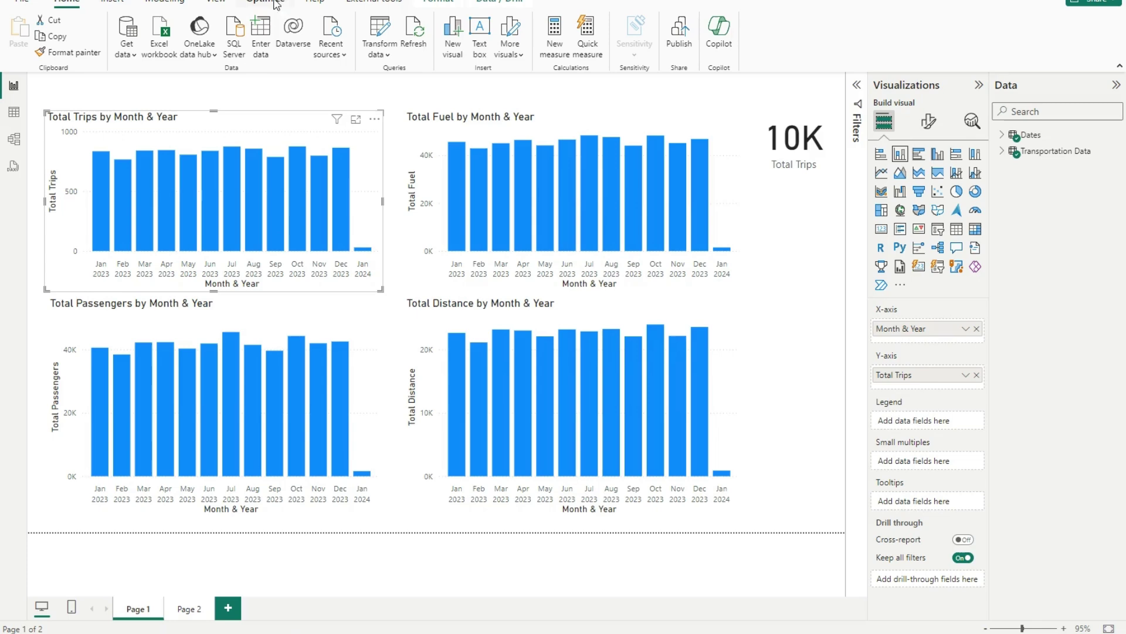
{"action": "left_click", "coordinate": [215, 2]}
{"action": "left_click", "coordinate": [317, 38]}
{"action": "left_click", "coordinate": [201, 176]}
{"action": "left_click", "coordinate": [296, 99]}
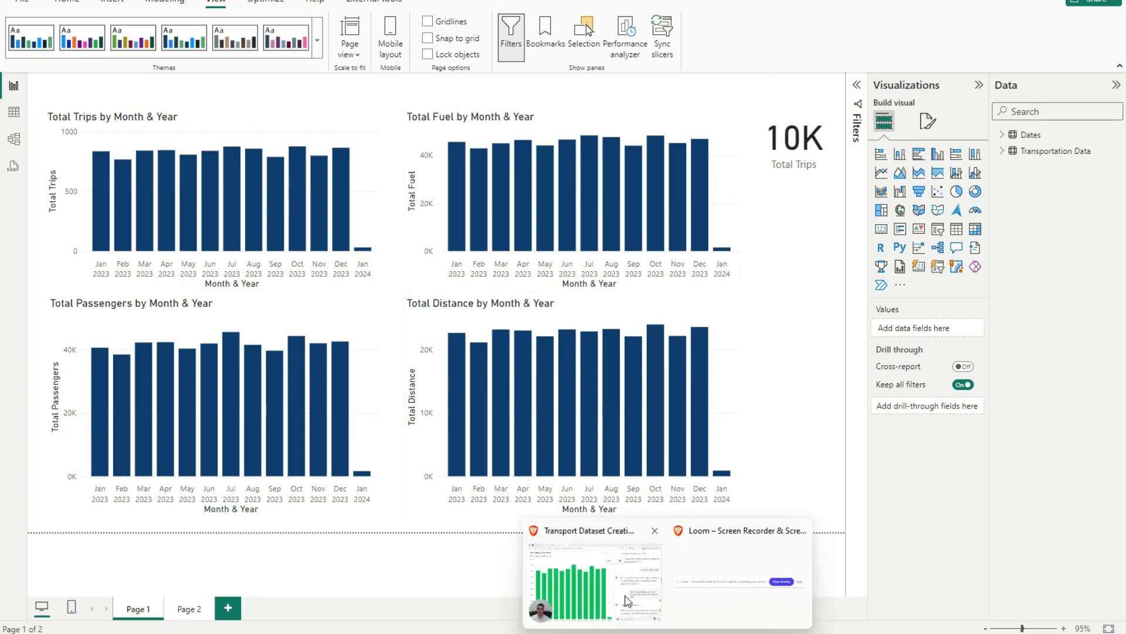
Switch back to ChatGPT and set the passenger chart's dataset color to amber FFAF00.
{"action": "left_click", "coordinate": [625, 599]}
{"action": "left_click", "coordinate": [765, 111]}
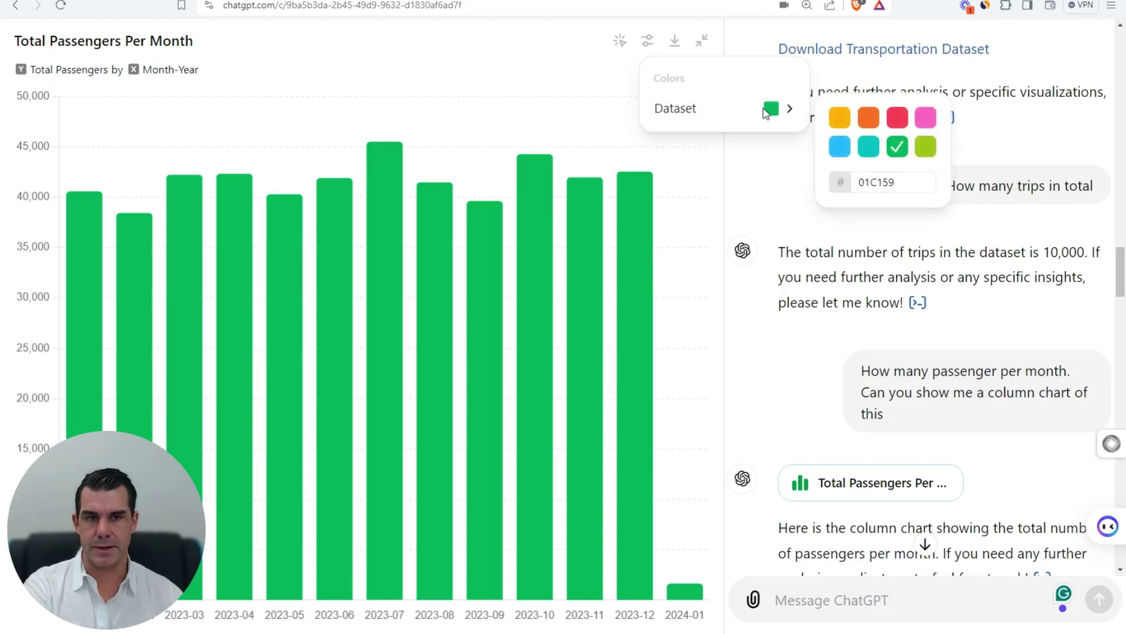
{"action": "left_click", "coordinate": [840, 118]}
{"action": "left_click", "coordinate": [486, 65]}
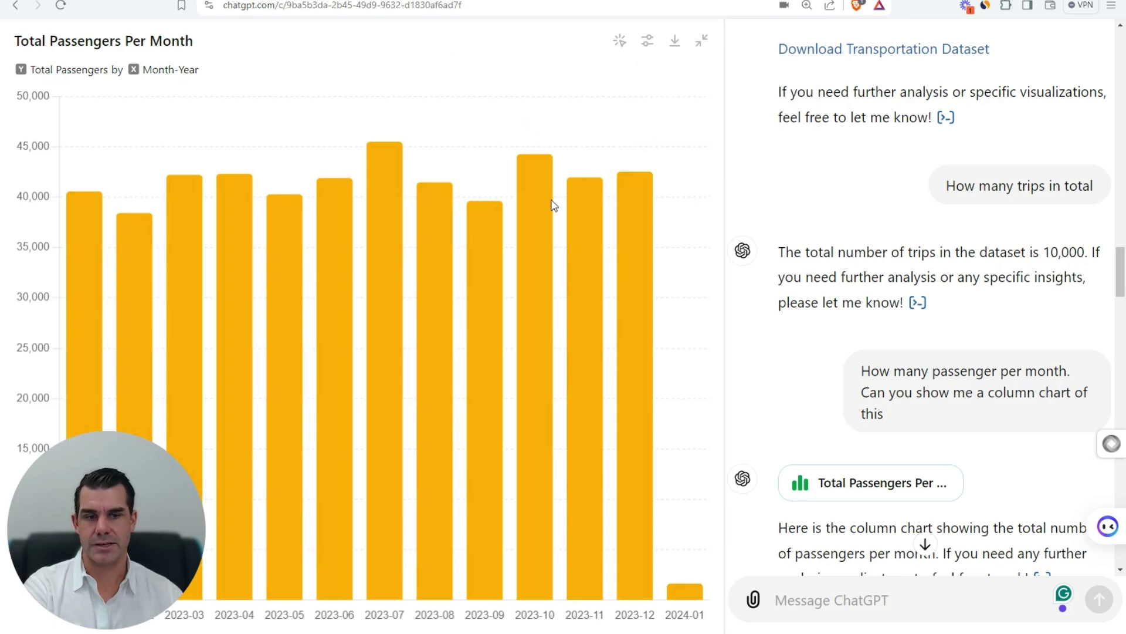
Highlight the request comparing passenger counts on sunny and rainy days and open its Total Passengers On Sunny Vs. Rainy Days chart.
{"action": "scroll", "coordinate": [839, 311], "scroll_direction": "down", "scroll_amount": 5}
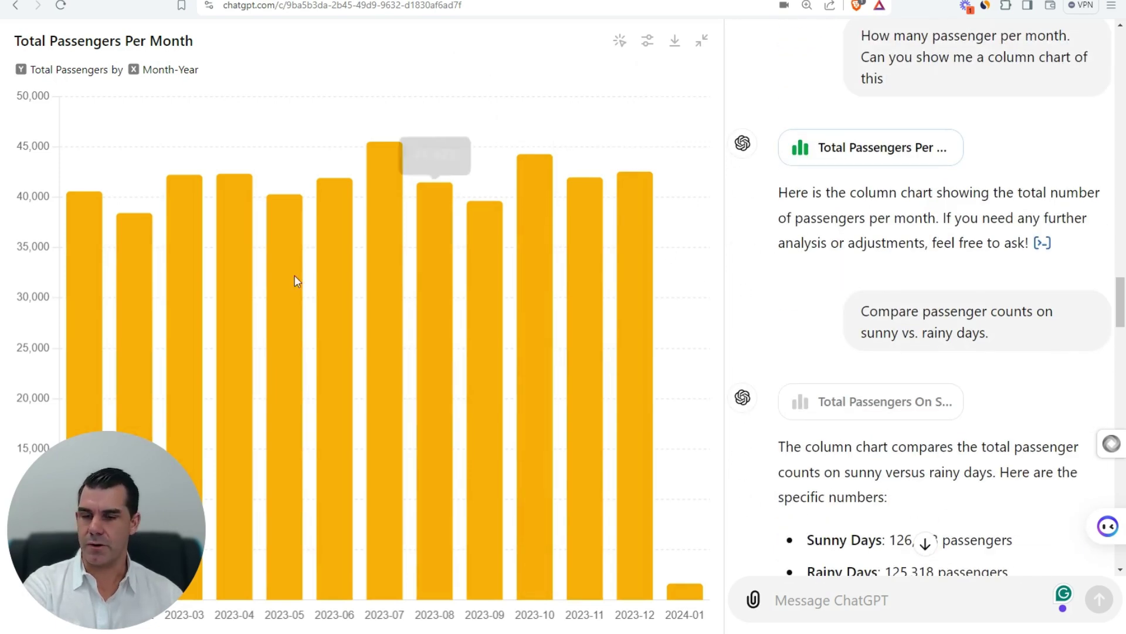
{"action": "mouse_move", "coordinate": [536, 315]}
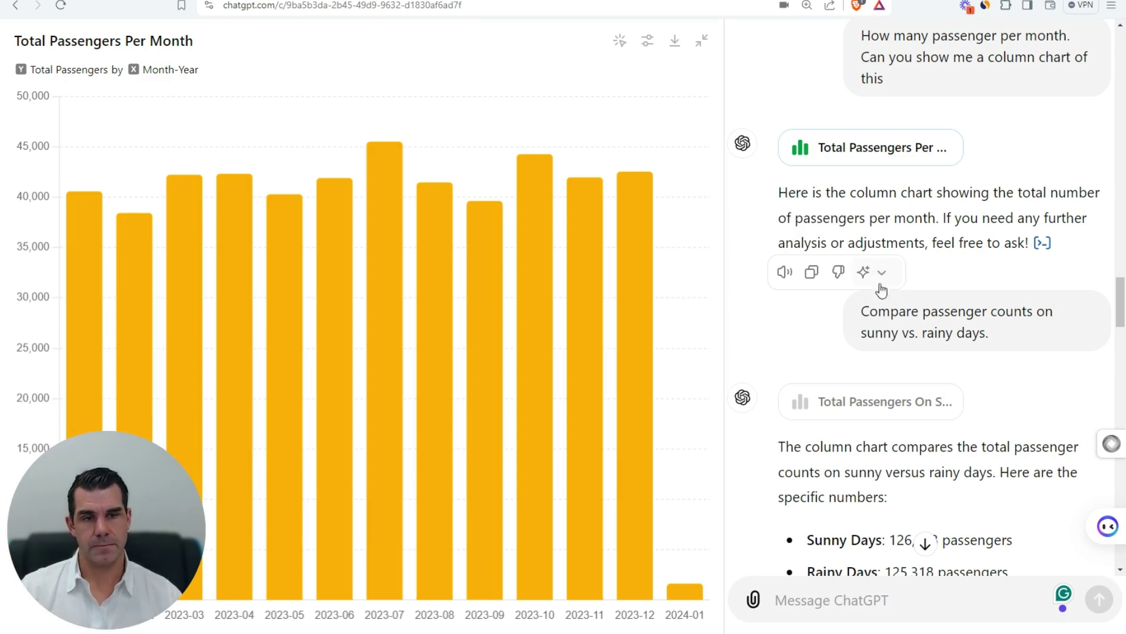
{"action": "left_click_drag", "start_coordinate": [864, 316], "coordinate": [995, 334]}
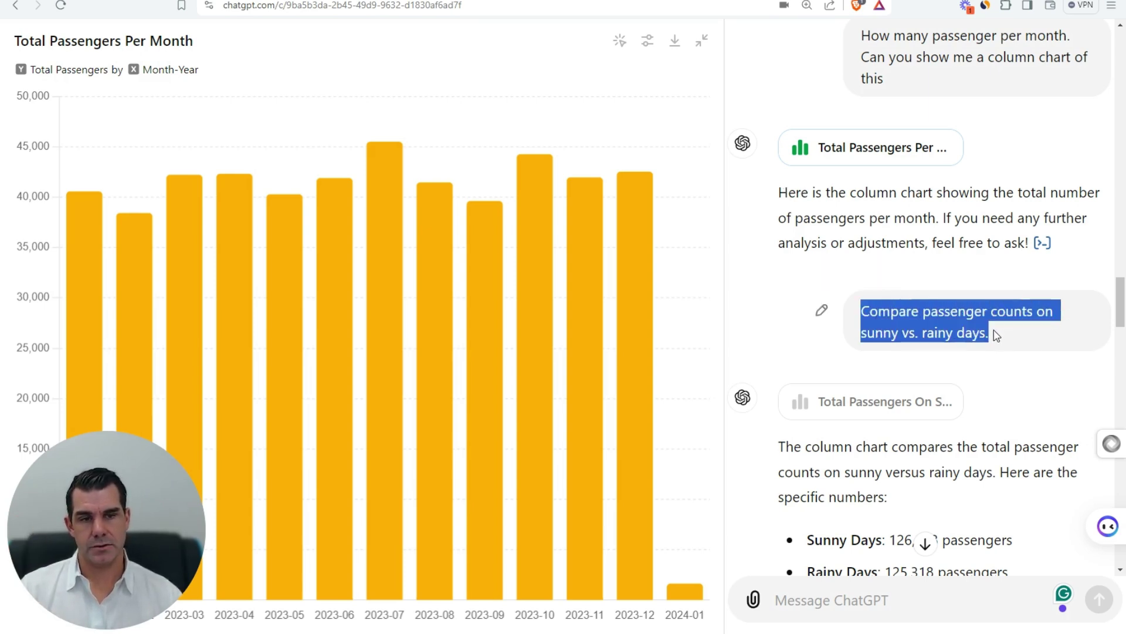
{"action": "left_click", "coordinate": [878, 402]}
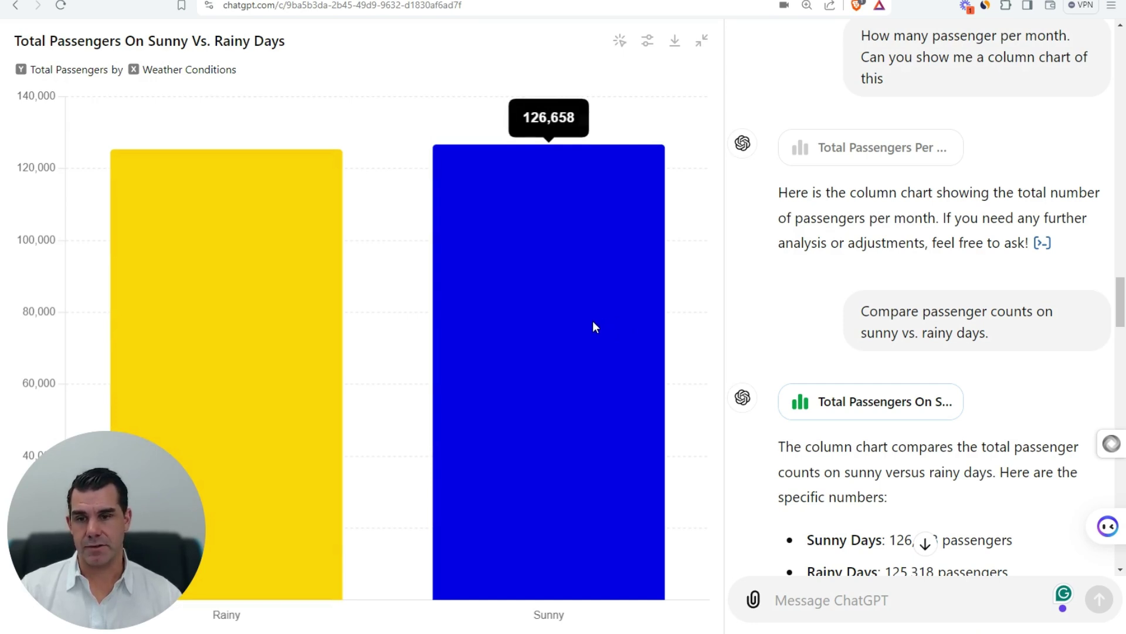
Switch to Page 2 of the Power BI report and filter Weather_Conditions to Rainy and Sunny.
{"action": "mouse_move", "coordinate": [697, 633]}
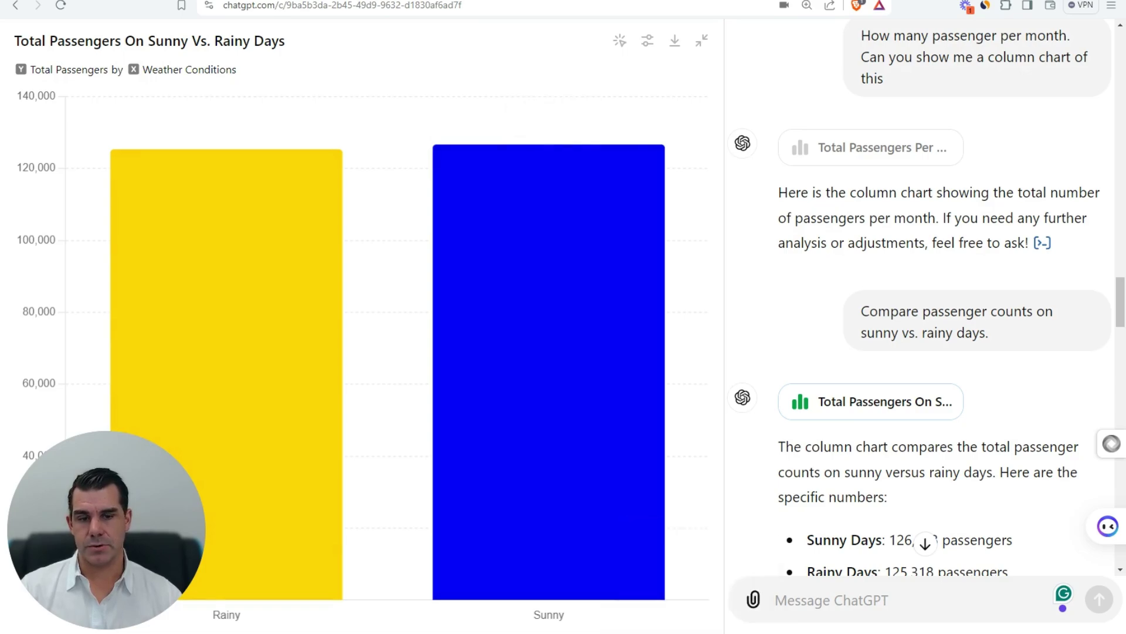
{"action": "left_click", "coordinate": [697, 581]}
{"action": "left_click", "coordinate": [189, 609]}
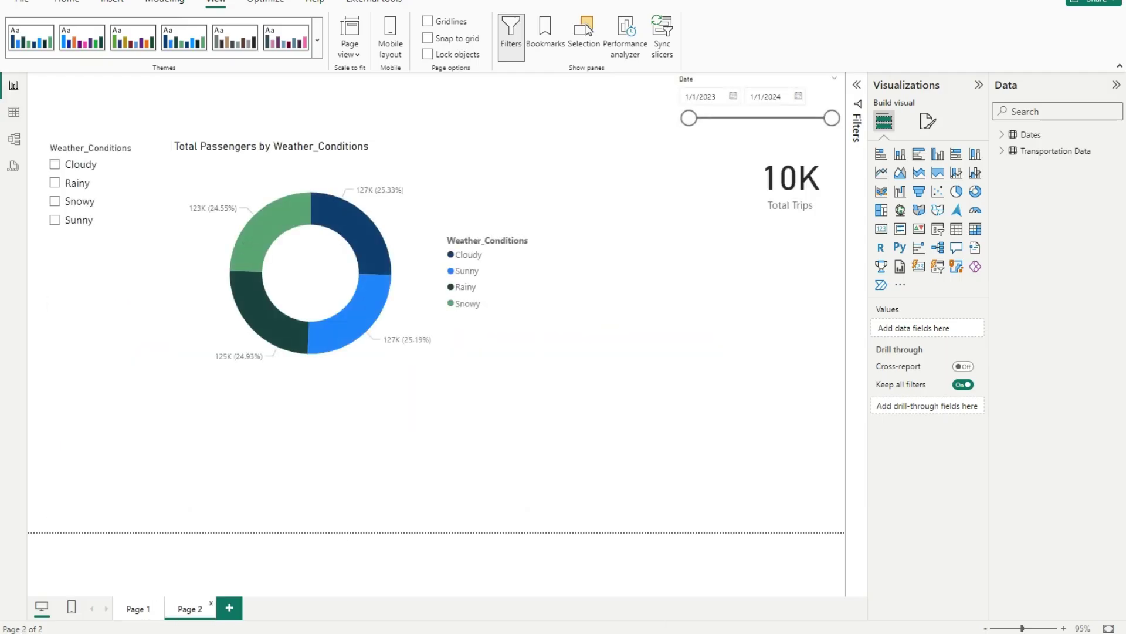
{"action": "left_click", "coordinate": [55, 183]}
{"action": "left_click", "coordinate": [54, 220]}
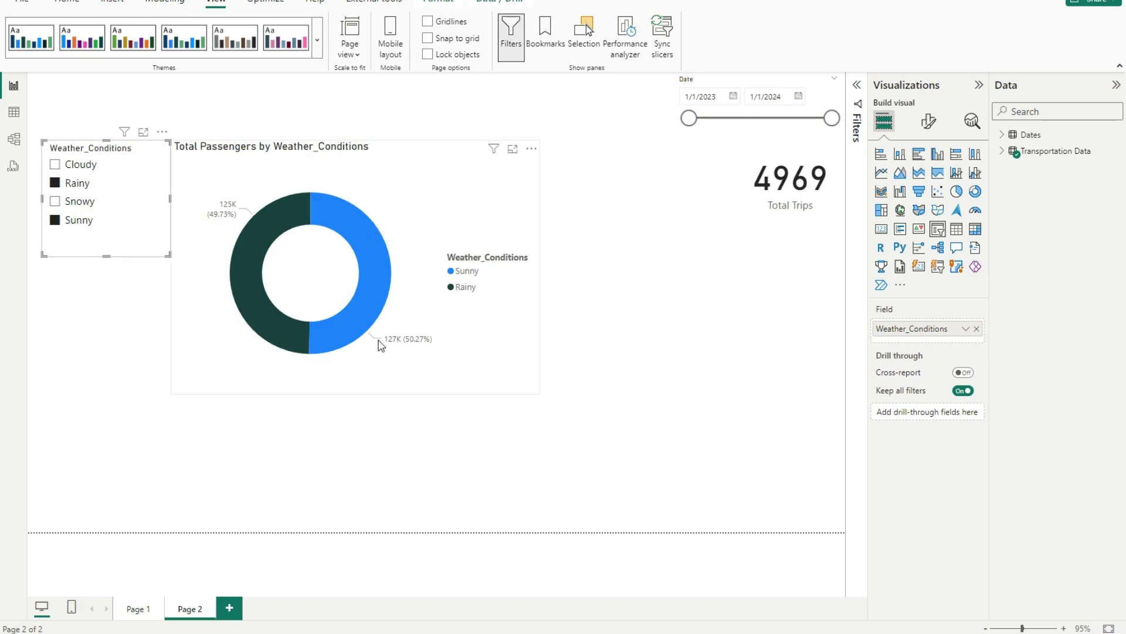
{"action": "mouse_move", "coordinate": [369, 316]}
Return to ChatGPT and review the sunny and rainy passenger figures and the request for average fuel consumption per month.
{"action": "mouse_move", "coordinate": [651, 622]}
{"action": "left_click", "coordinate": [639, 589]}
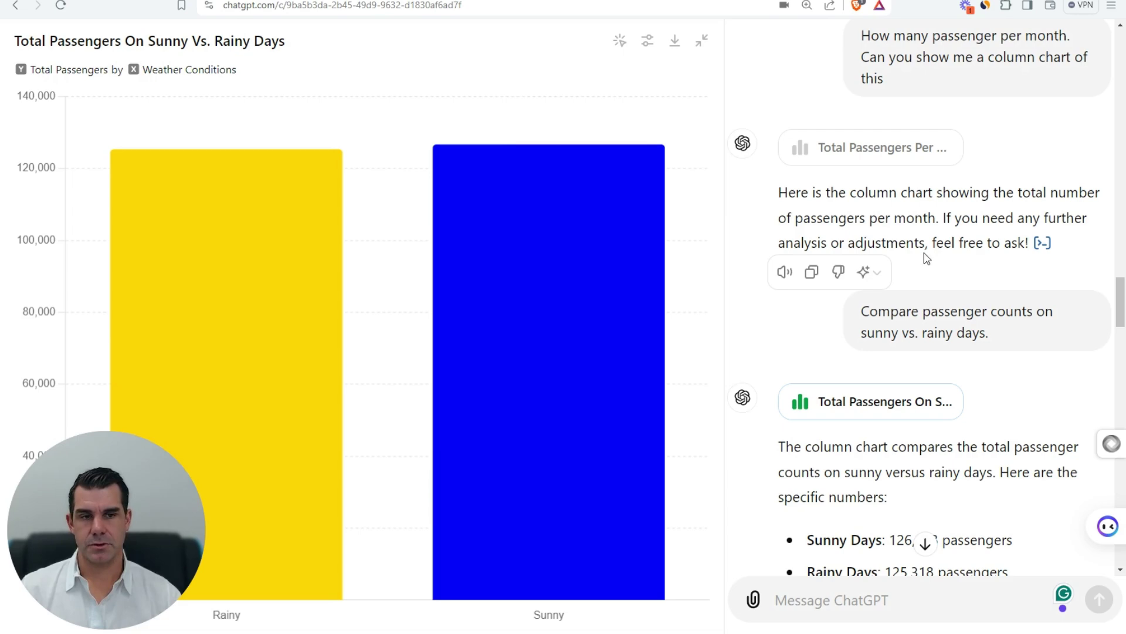
{"action": "scroll", "coordinate": [927, 258], "scroll_direction": "down", "scroll_amount": 3}
{"action": "scroll", "coordinate": [913, 251], "scroll_direction": "down", "scroll_amount": 3}
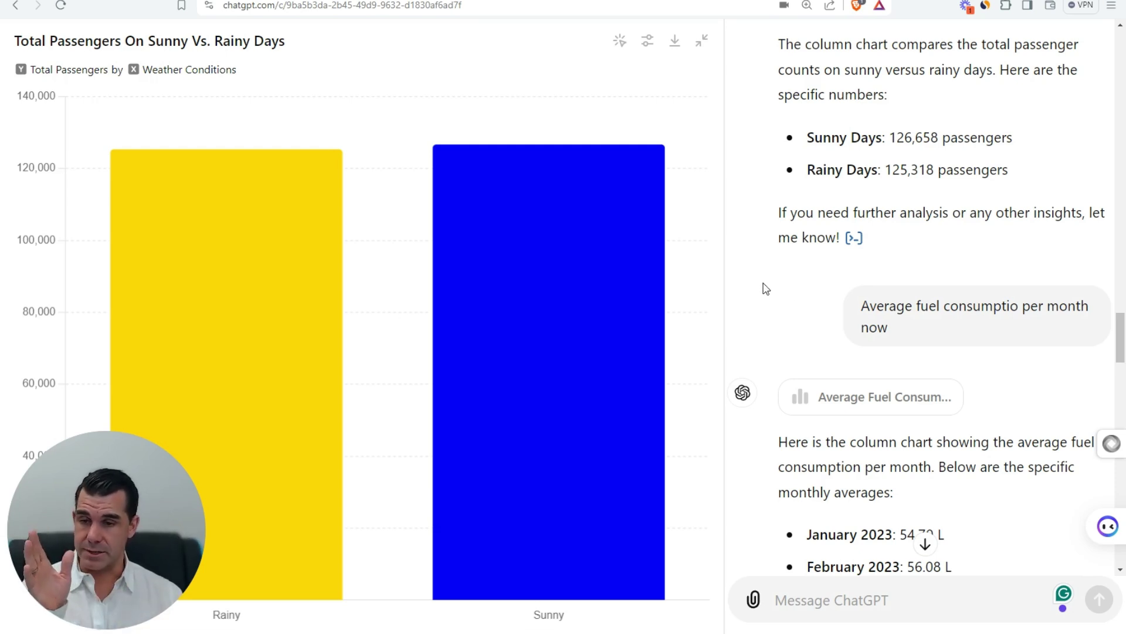
Switch to Page 1 of the Power BI report and delete the Total Fuel and Total Distance charts.
{"action": "mouse_move", "coordinate": [668, 633]}
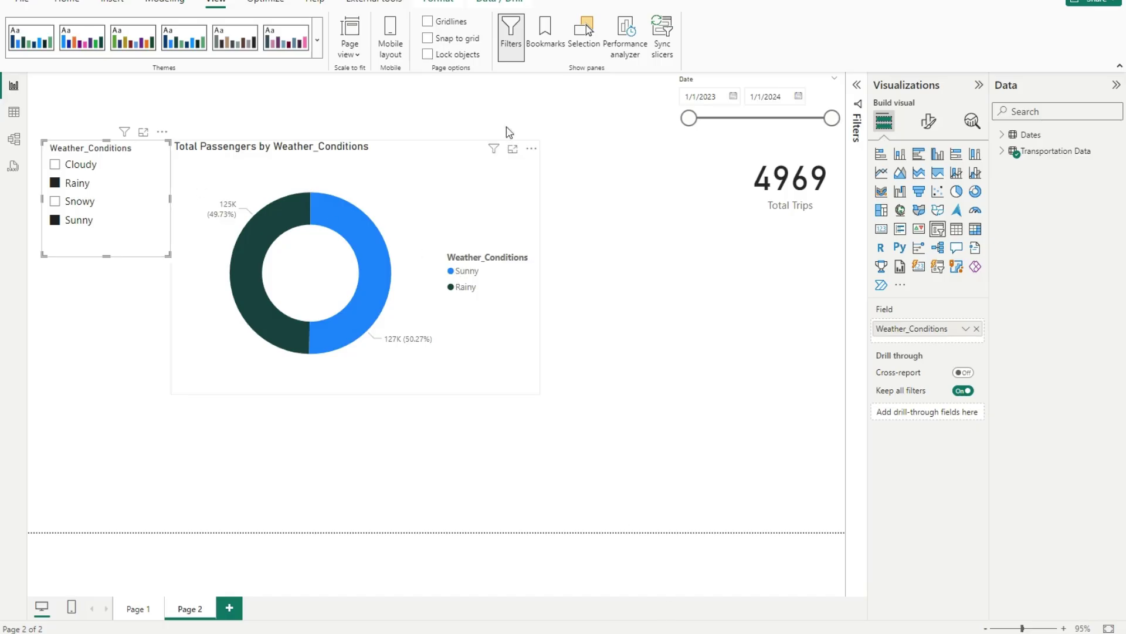
{"action": "left_click", "coordinate": [136, 614]}
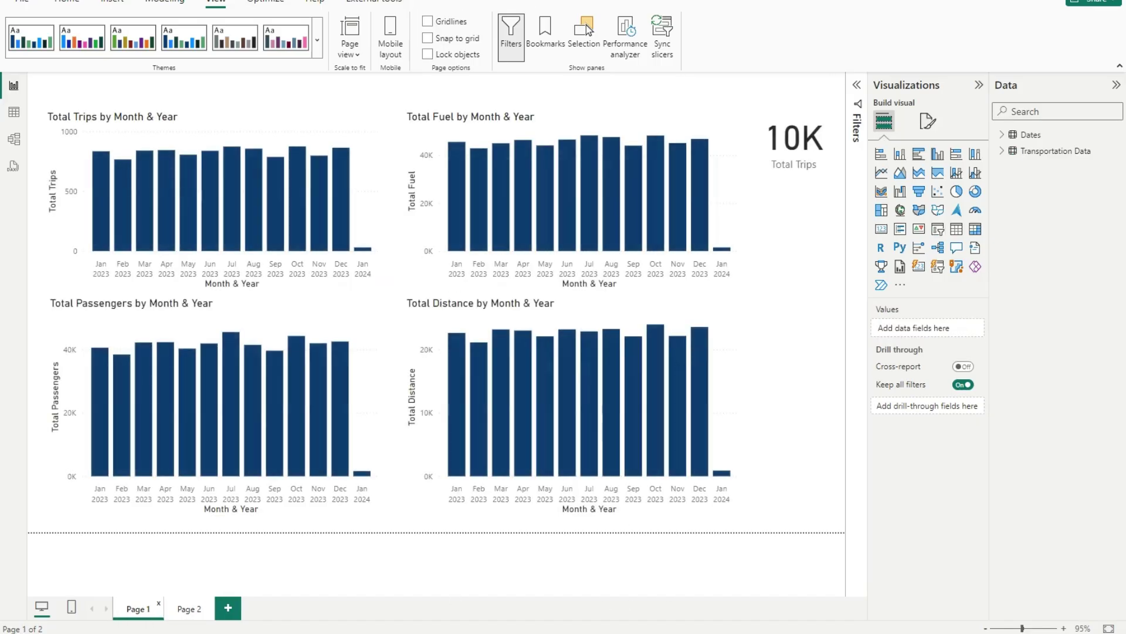
{"action": "left_click", "coordinate": [531, 118]}
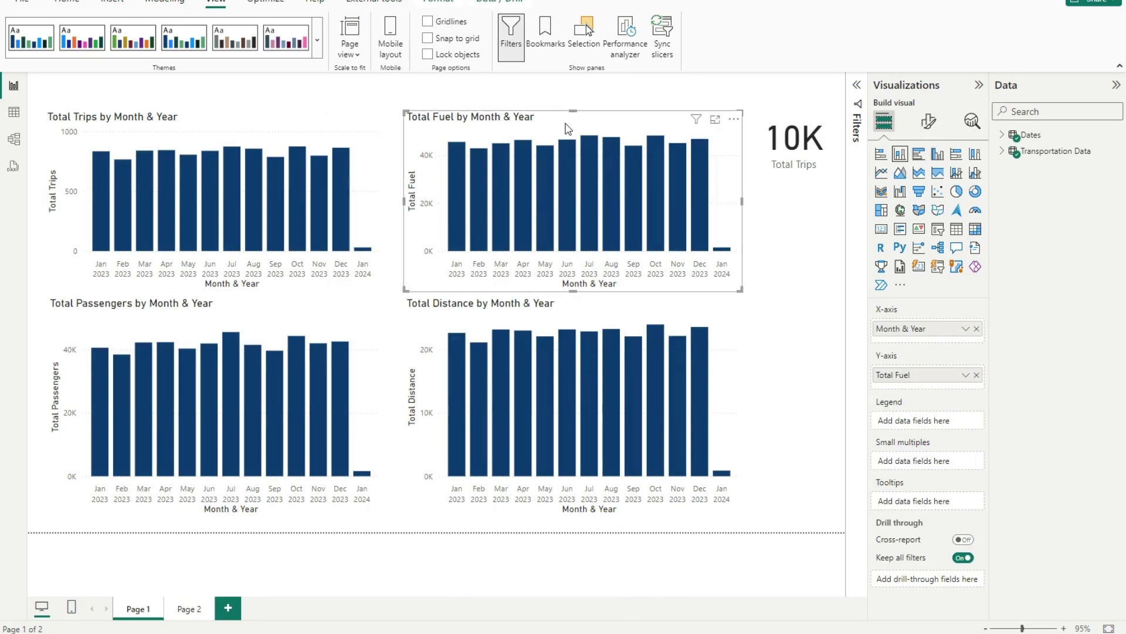
{"action": "key", "text": "Delete"}
{"action": "left_click", "coordinate": [607, 333]}
{"action": "key", "text": "Delete"}
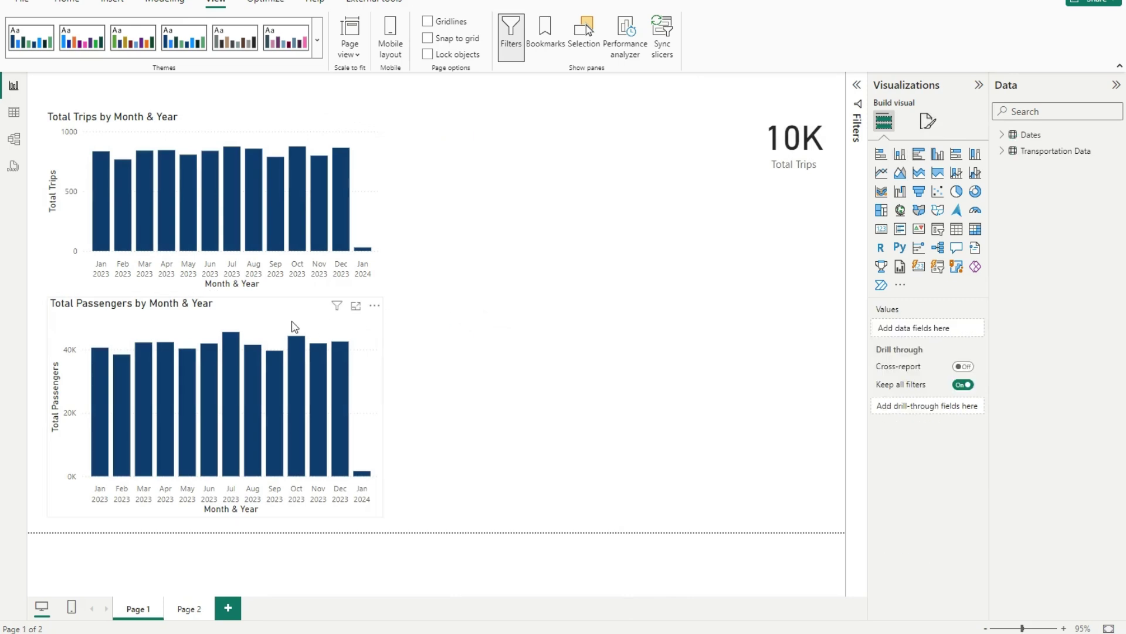
Delete the Total Passengers by Month & Year chart from Page 1.
{"action": "left_click", "coordinate": [297, 323]}
{"action": "key", "text": "Delete"}
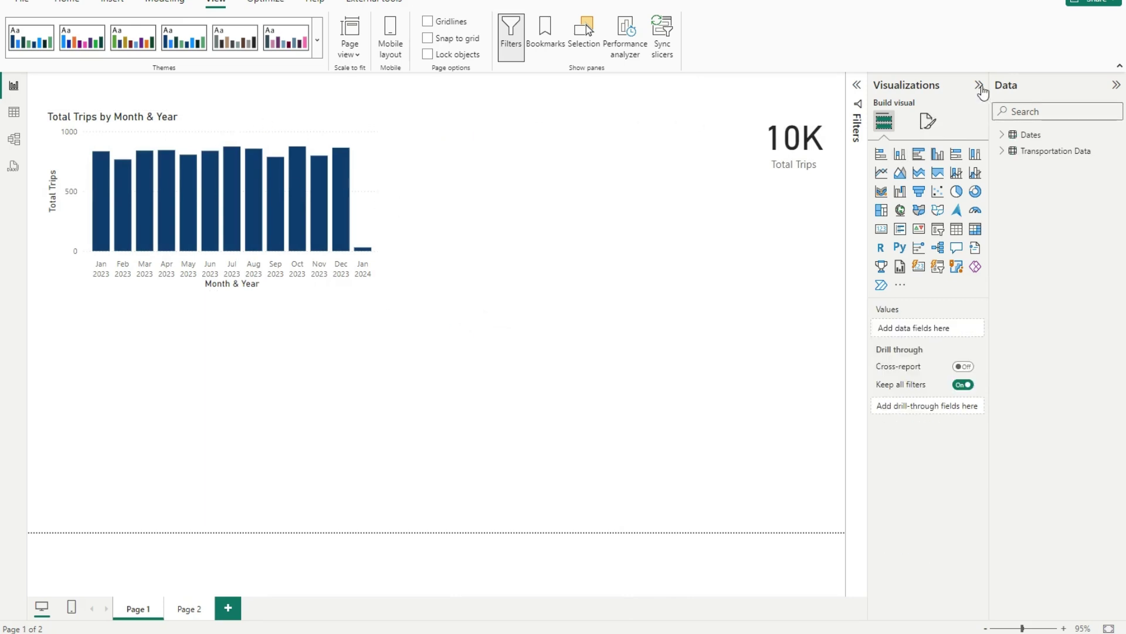
Expand the Transportation Data table and inspect the formulas of the Total Distance, Total Fuel, Total Passengers and Total Trips measures.
{"action": "left_click", "coordinate": [979, 85]}
{"action": "left_click", "coordinate": [1002, 153]}
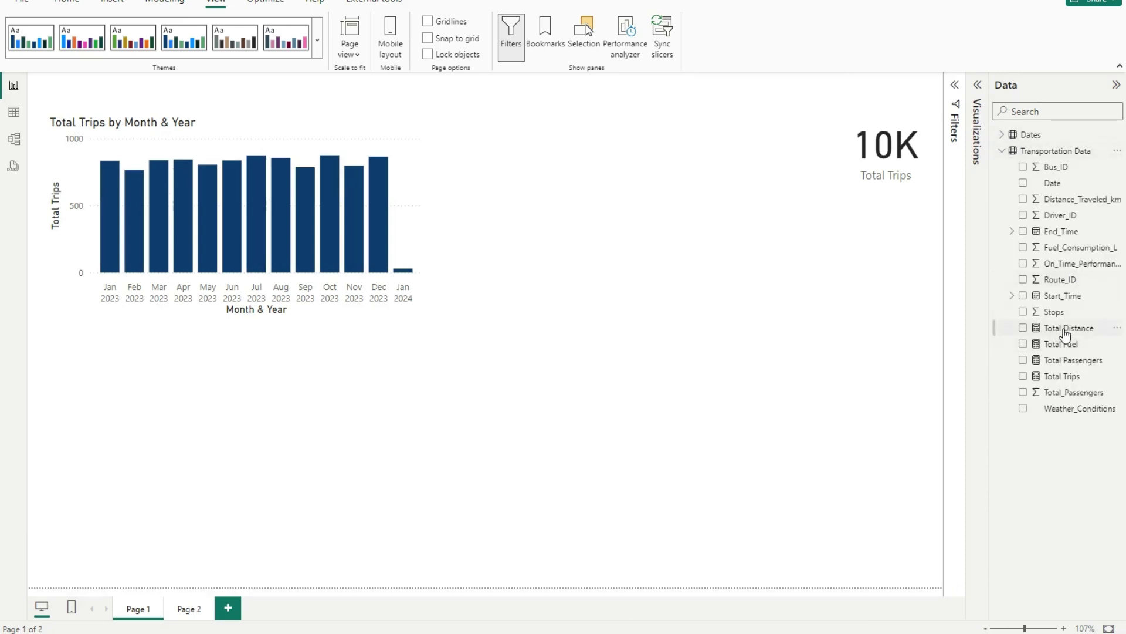
{"action": "left_click", "coordinate": [1066, 329]}
{"action": "left_click", "coordinate": [1062, 344]}
{"action": "left_click", "coordinate": [458, 88]}
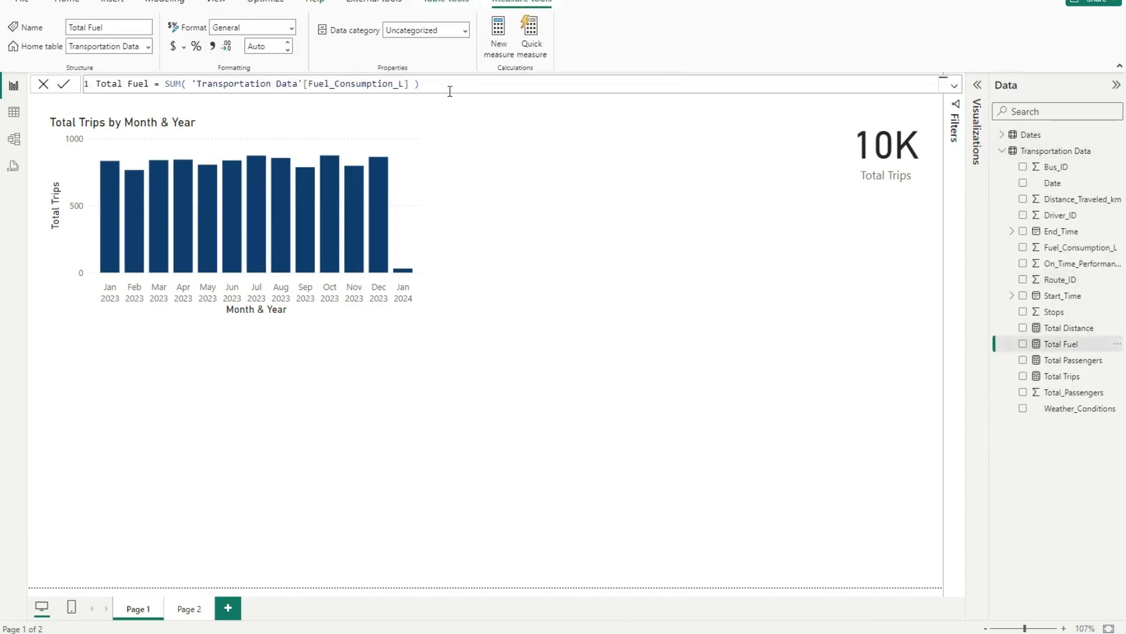
{"action": "left_click", "coordinate": [1050, 361]}
{"action": "left_click", "coordinate": [1059, 376]}
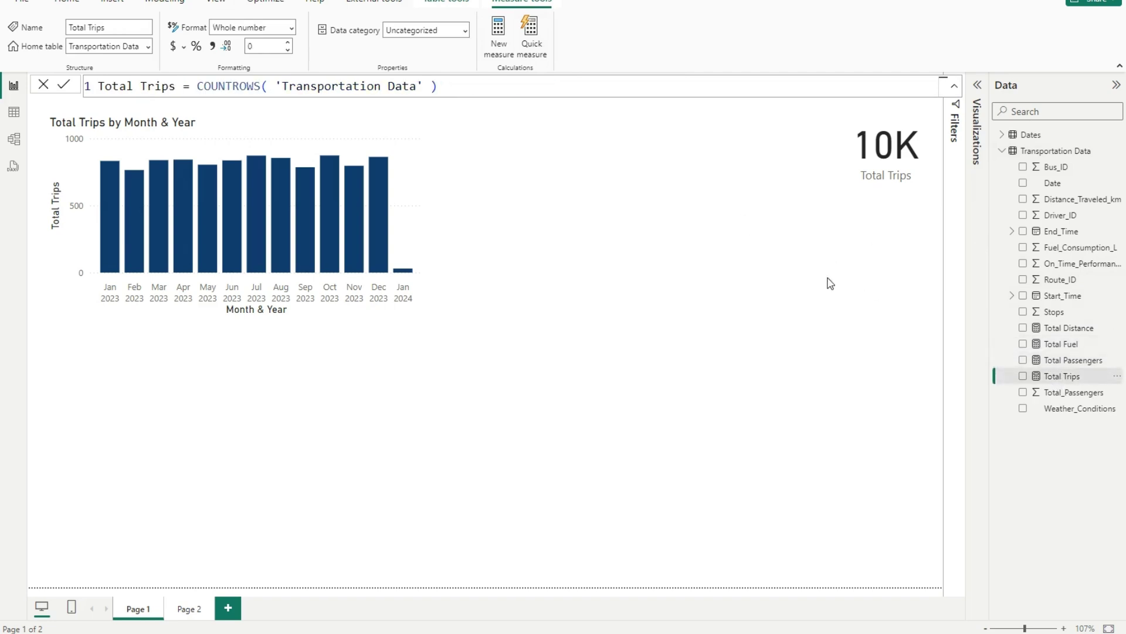
Duplicate the Total Trips by Month & Year chart, place the copy beside it and replace its Y-axis measure with Total Passengers.
{"action": "left_click", "coordinate": [284, 138]}
{"action": "key", "text": "ctrl+c"}
{"action": "key", "text": "ctrl+v"}
{"action": "left_click_drag", "start_coordinate": [276, 143], "coordinate": [674, 135]}
{"action": "left_click", "coordinate": [977, 89]}
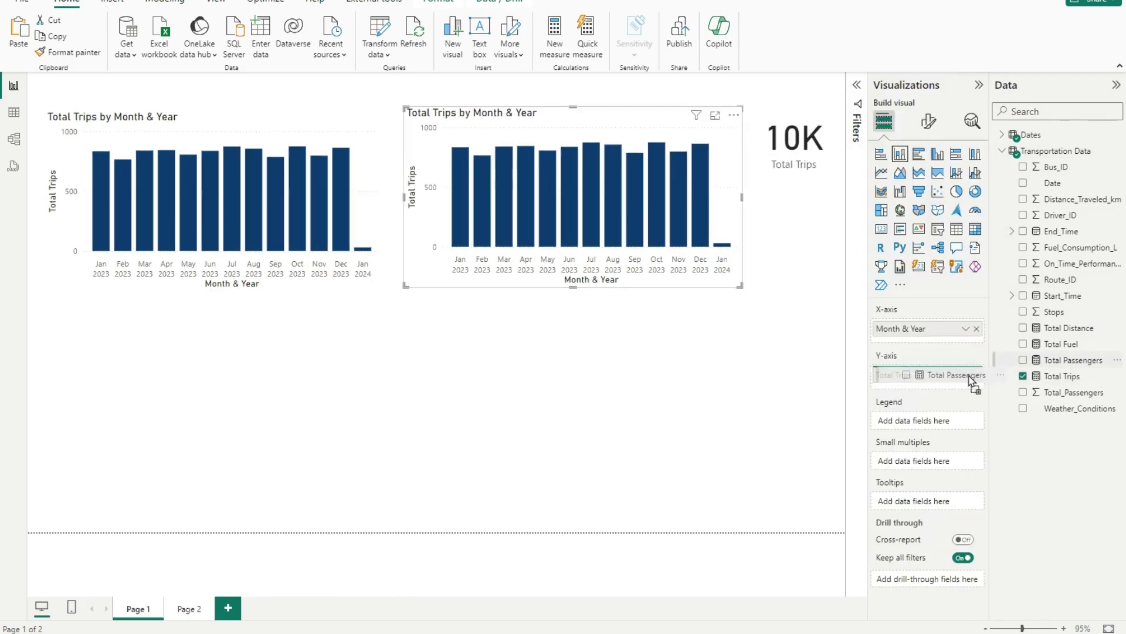
{"action": "left_click_drag", "start_coordinate": [1059, 360], "coordinate": [412, 214]}
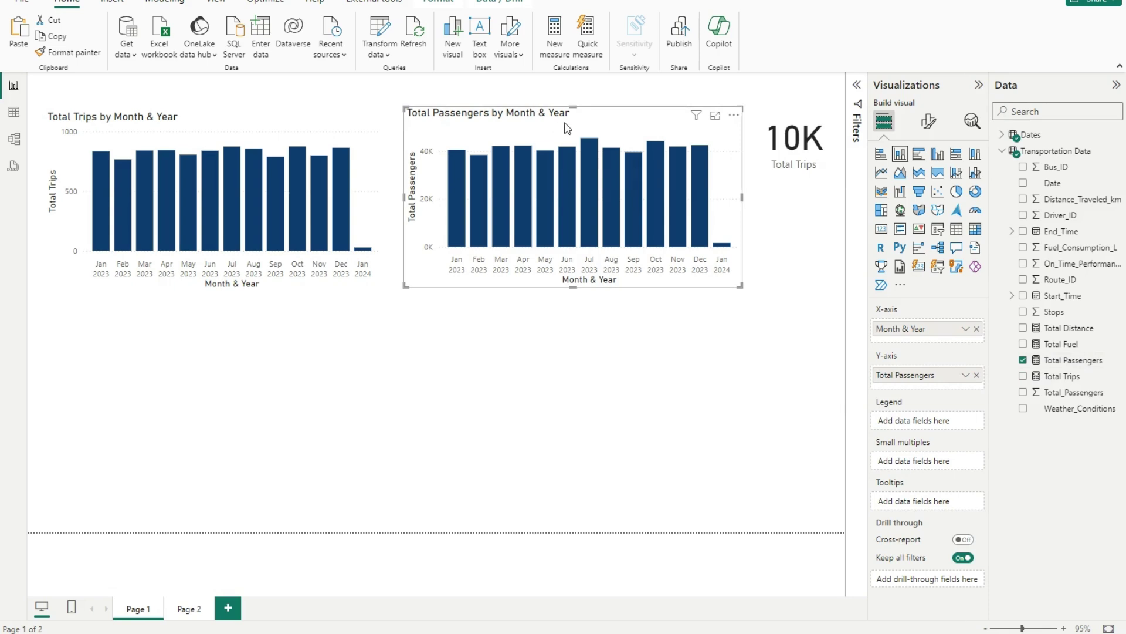
Place a copy of the Total Passengers chart beneath the Total Trips chart and replace its Y-axis measure with Total Distance.
{"action": "left_click_drag", "start_coordinate": [578, 126], "coordinate": [230, 325]}
{"action": "left_click_drag", "start_coordinate": [1056, 328], "coordinate": [978, 381]}
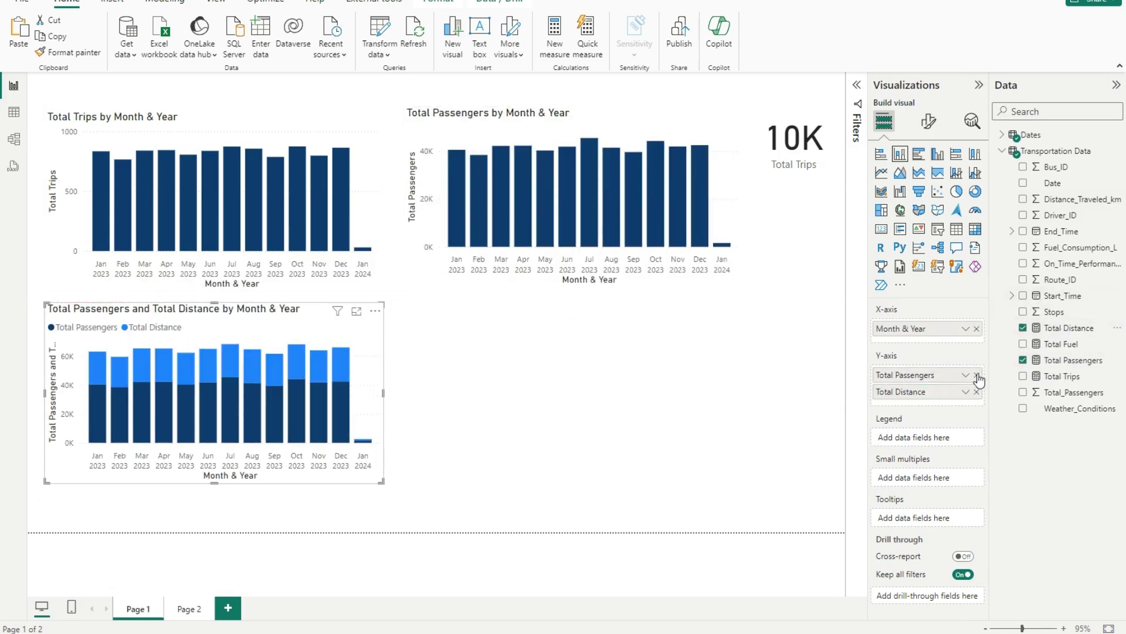
{"action": "left_click", "coordinate": [977, 376]}
Duplicate the Total Distance chart, switch the copy's Y-axis measure to Total Fuel and position it beneath the Total Passengers chart.
{"action": "key", "text": "ctrl+c"}
{"action": "key", "text": "ctrl+v"}
{"action": "left_click_drag", "start_coordinate": [260, 316], "coordinate": [627, 309]}
{"action": "left_click_drag", "start_coordinate": [1056, 345], "coordinate": [950, 379]}
{"action": "left_click", "coordinate": [977, 375]}
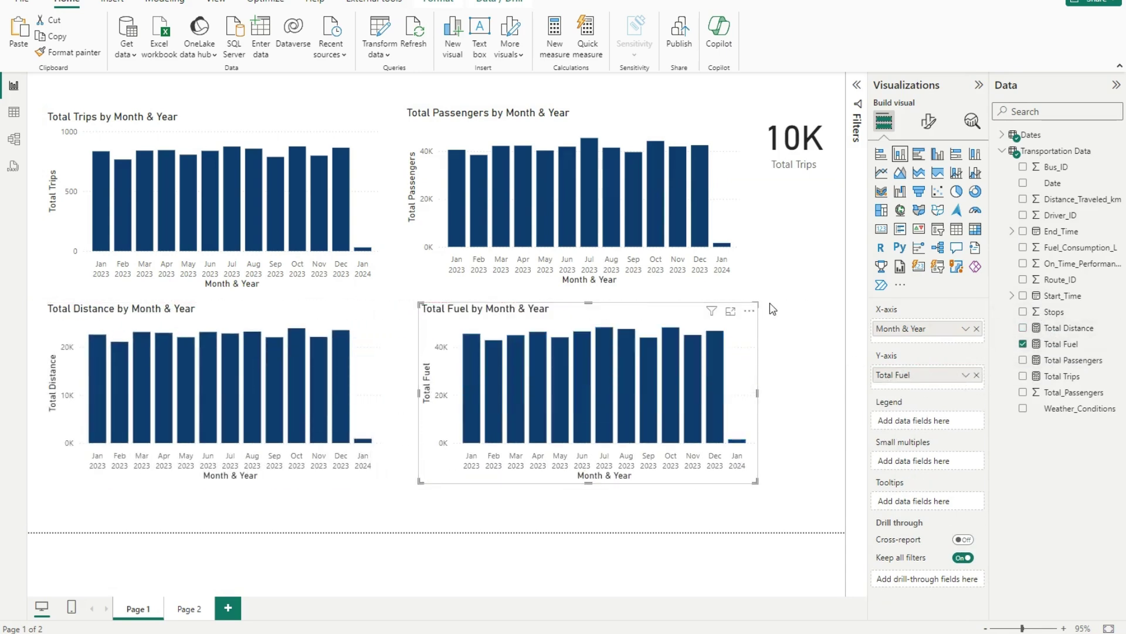
{"action": "left_click", "coordinate": [832, 285]}
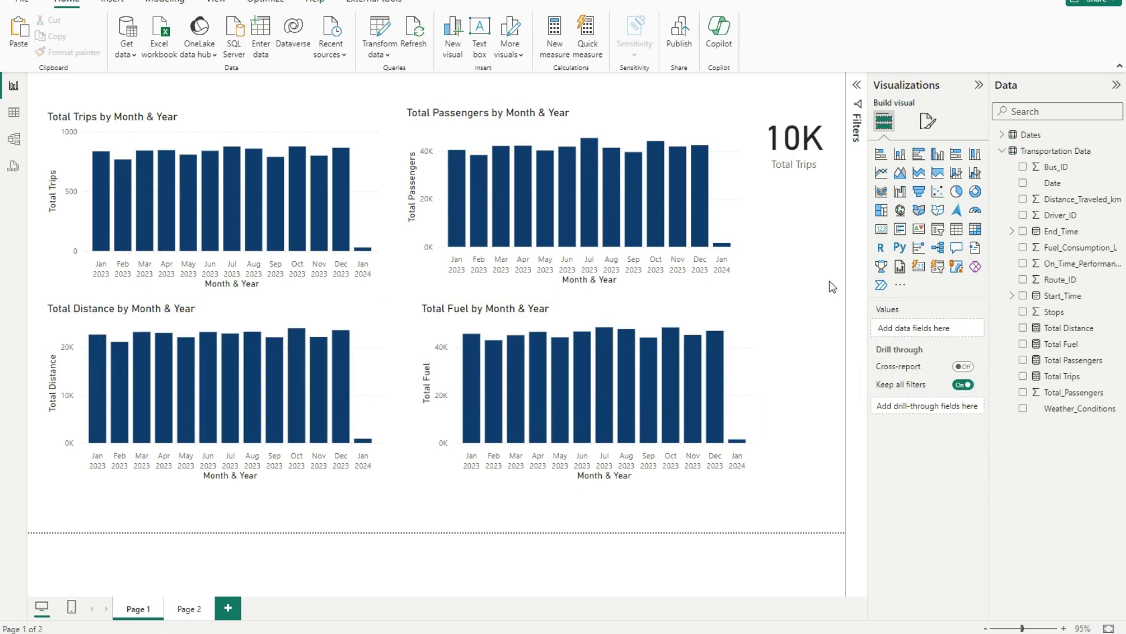
{"action": "left_click", "coordinate": [647, 317]}
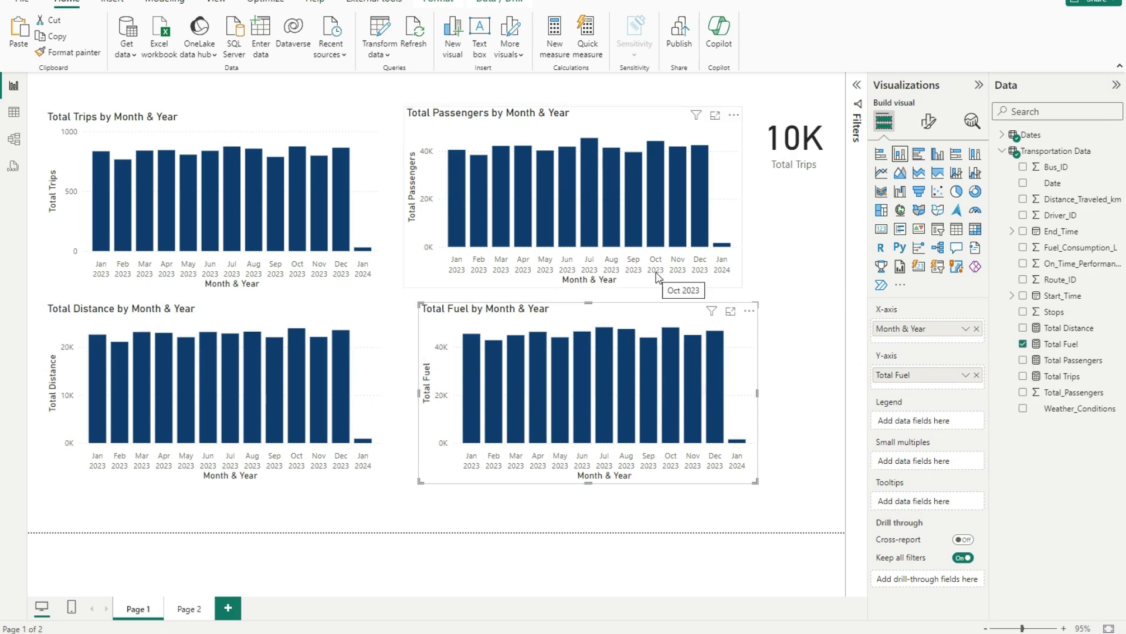
{"action": "left_click_drag", "start_coordinate": [636, 315], "coordinate": [628, 310]}
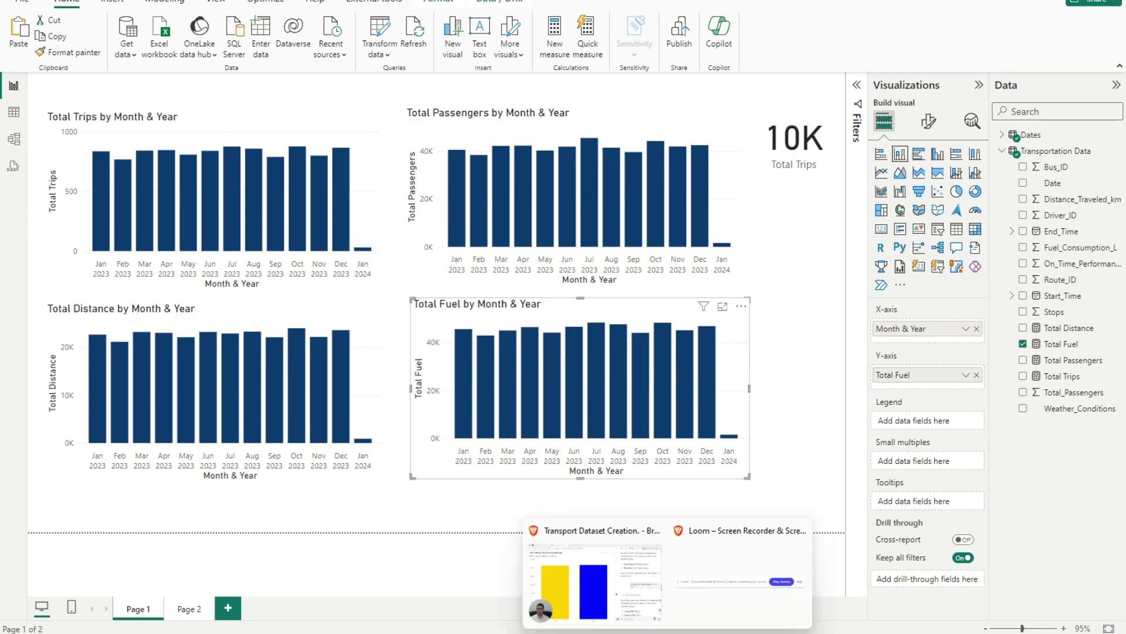
Switch to ChatGPT in the browser and open the Average Fuel Consumption Per Month chart from the monthly fuel request.
{"action": "left_click", "coordinate": [578, 578]}
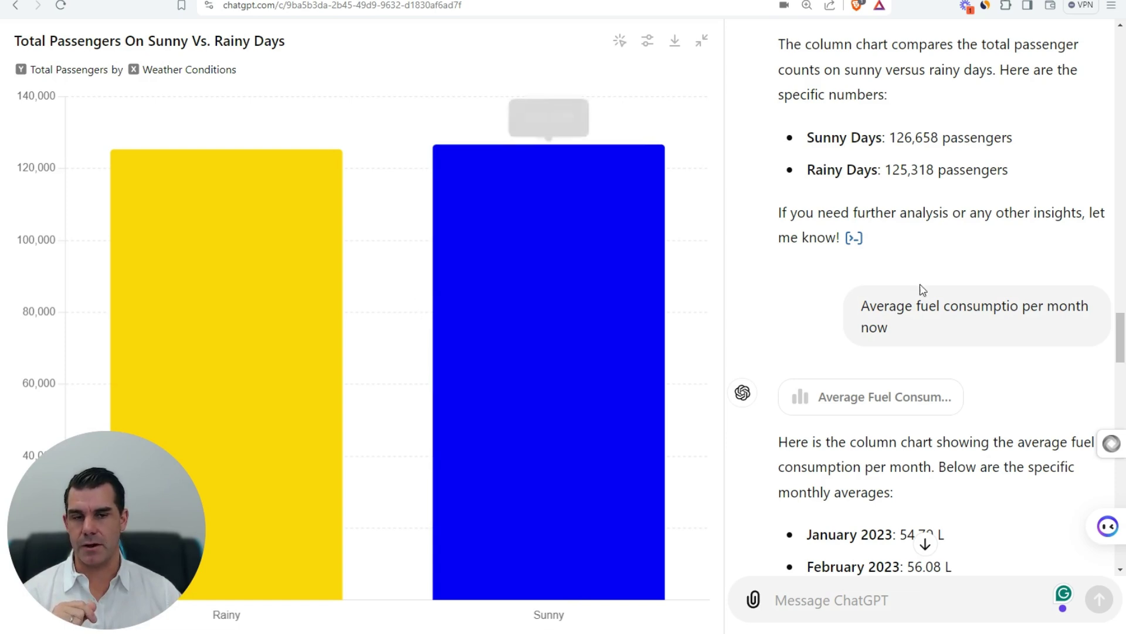
{"action": "scroll", "coordinate": [830, 301], "scroll_direction": "down", "scroll_amount": 1}
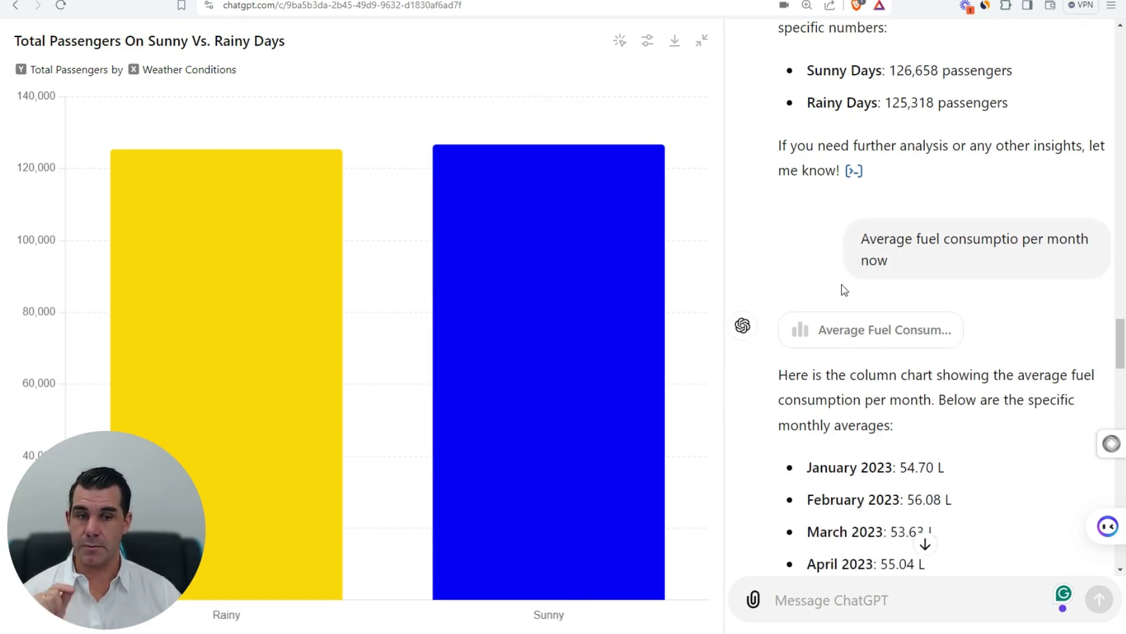
{"action": "scroll", "coordinate": [844, 290], "scroll_direction": "down", "scroll_amount": 1}
{"action": "left_click", "coordinate": [857, 278]}
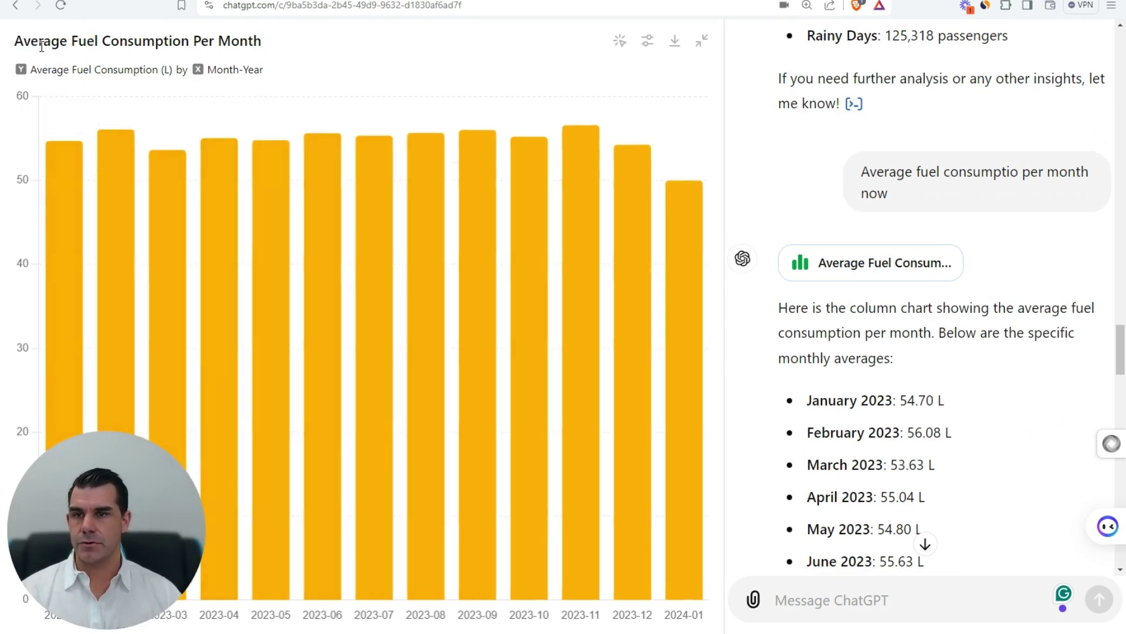
Review the Average Fuel Consumption Per Month chart and highlight the text introducing its monthly averages.
{"action": "left_click_drag", "start_coordinate": [40, 45], "coordinate": [326, 46]}
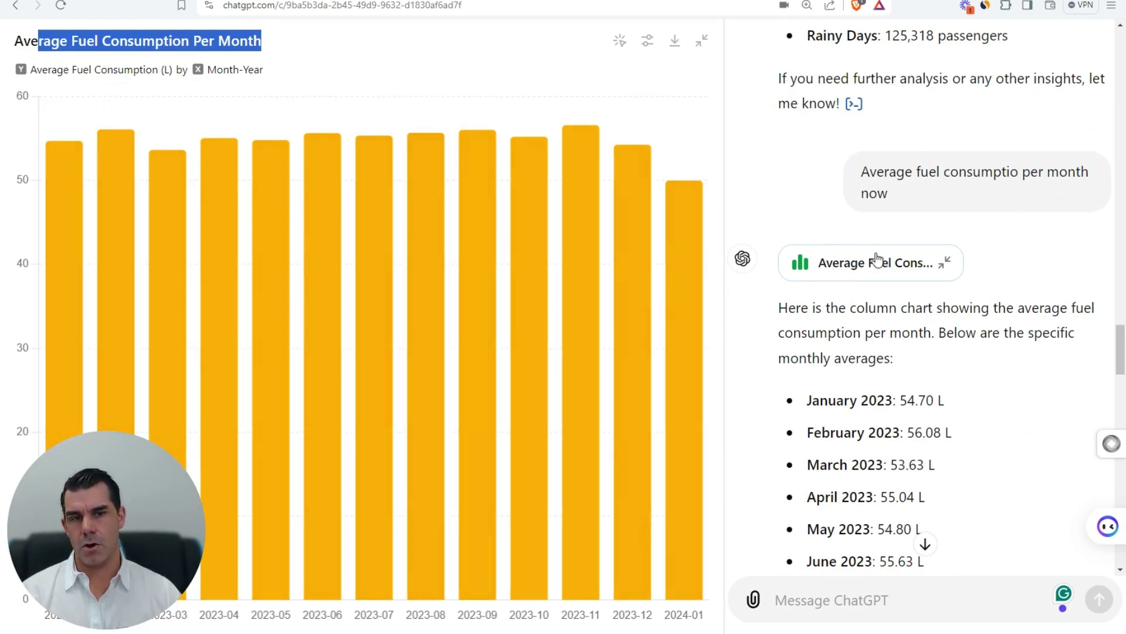
{"action": "mouse_move", "coordinate": [244, 270]}
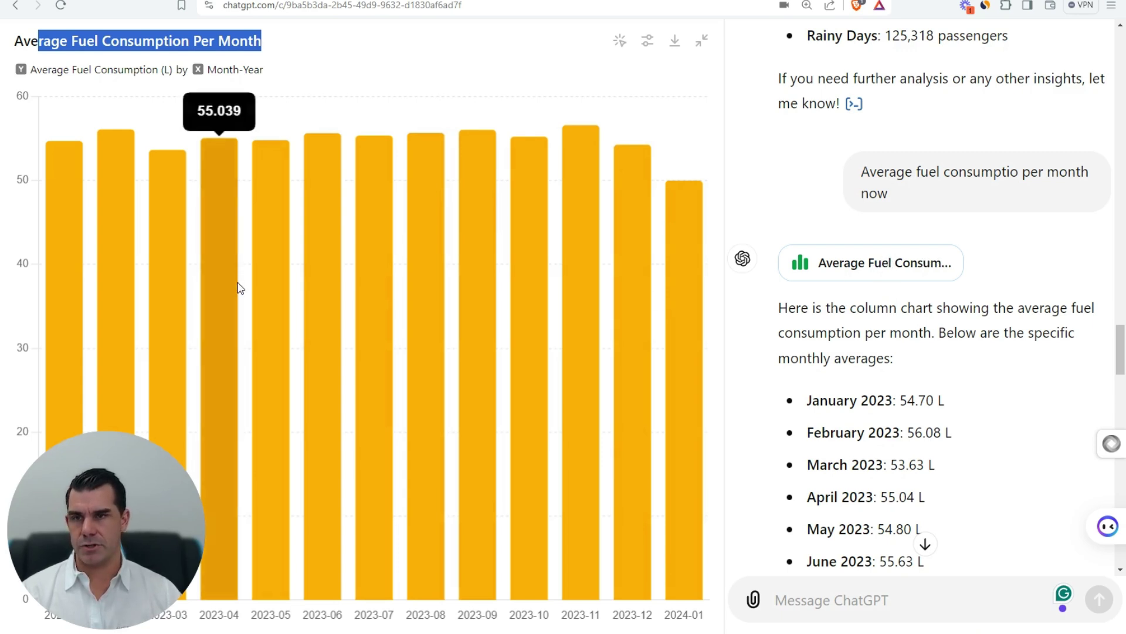
{"action": "scroll", "coordinate": [925, 290], "scroll_direction": "down", "scroll_amount": 1}
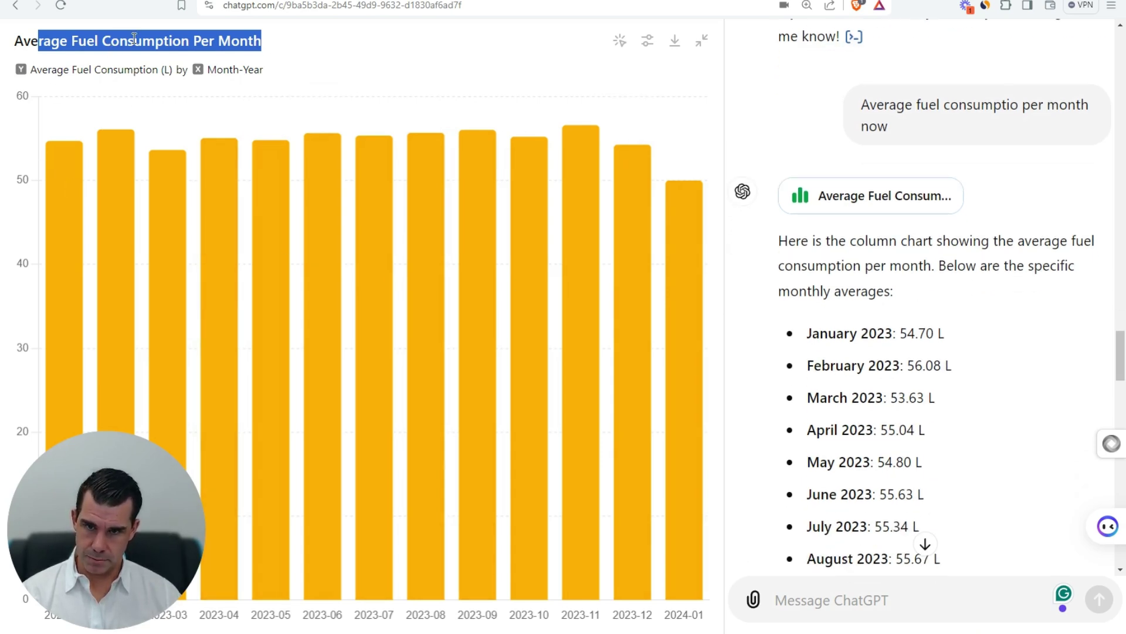
{"action": "mouse_move", "coordinate": [316, 307]}
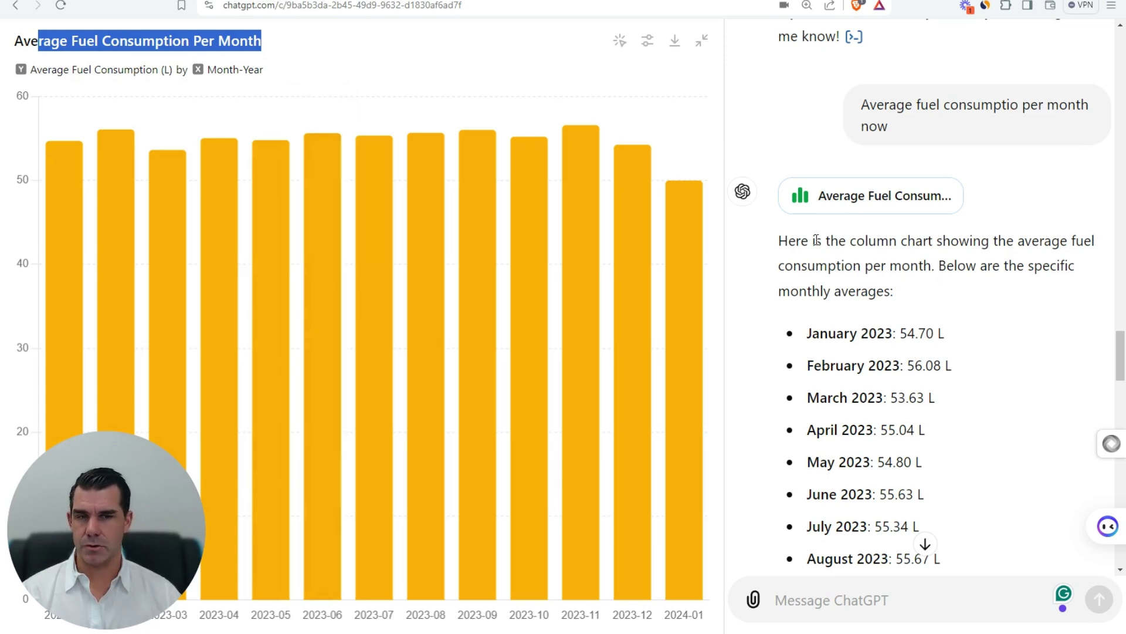
{"action": "left_click_drag", "start_coordinate": [816, 240], "coordinate": [857, 291]}
{"action": "scroll", "coordinate": [939, 264], "scroll_direction": "down", "scroll_amount": 1}
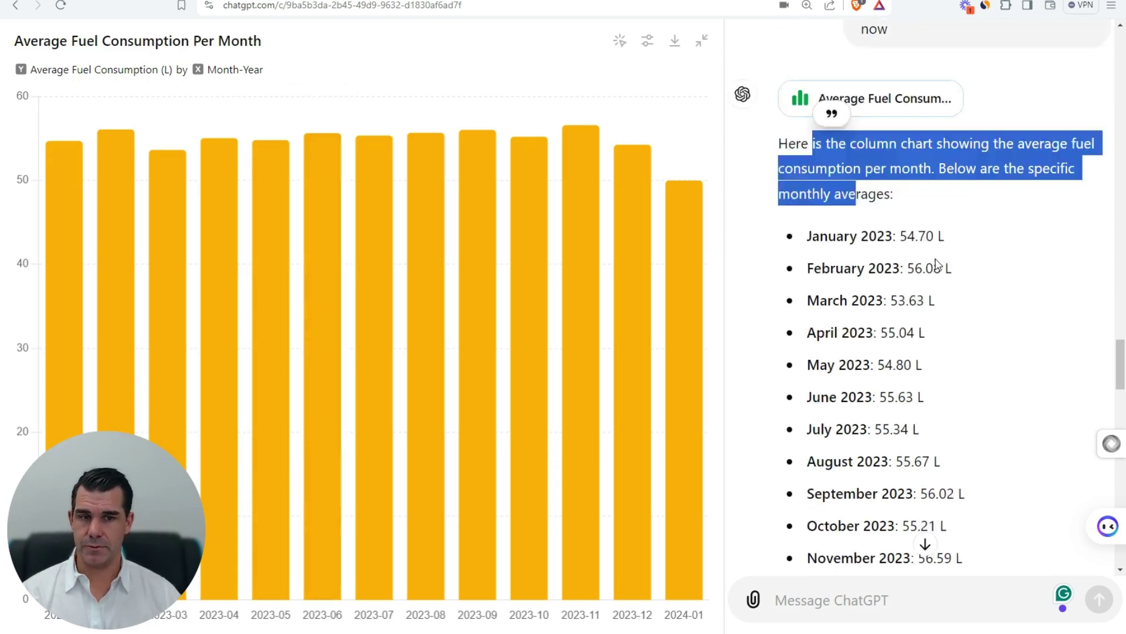
Open the analysis behind the monthly fuel averages and examine its Python grouping and plotting code.
{"action": "scroll", "coordinate": [938, 264], "scroll_direction": "down", "scroll_amount": 8}
{"action": "left_click", "coordinate": [786, 252]}
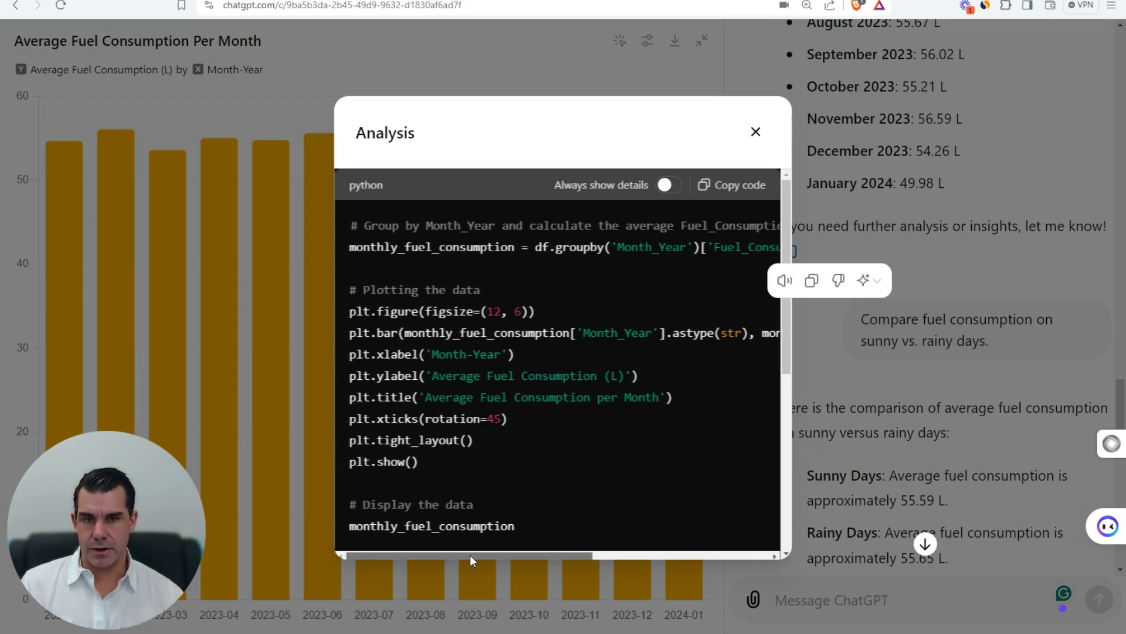
{"action": "mouse_move", "coordinate": [384, 245]}
{"action": "left_mouse_down"}
{"action": "mouse_move", "coordinate": [749, 245]}
{"action": "mouse_move", "coordinate": [456, 264]}
{"action": "mouse_move", "coordinate": [341, 255]}
{"action": "mouse_move", "coordinate": [392, 245]}
{"action": "left_mouse_up"}
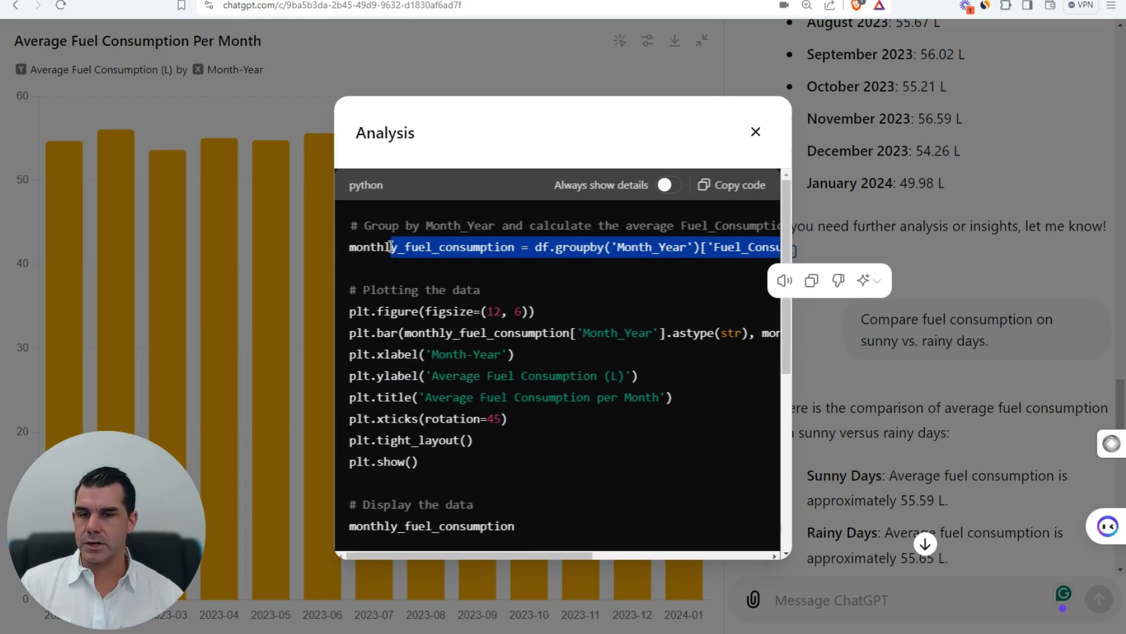
{"action": "left_click", "coordinate": [391, 246]}
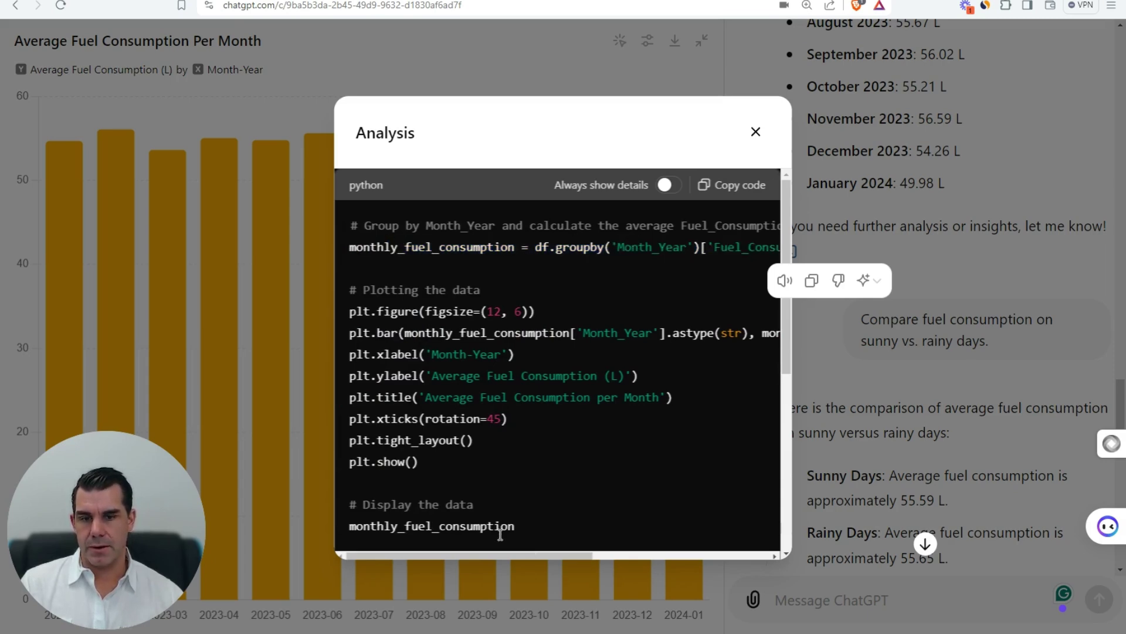
{"action": "left_click_drag", "start_coordinate": [502, 554], "coordinate": [633, 553]}
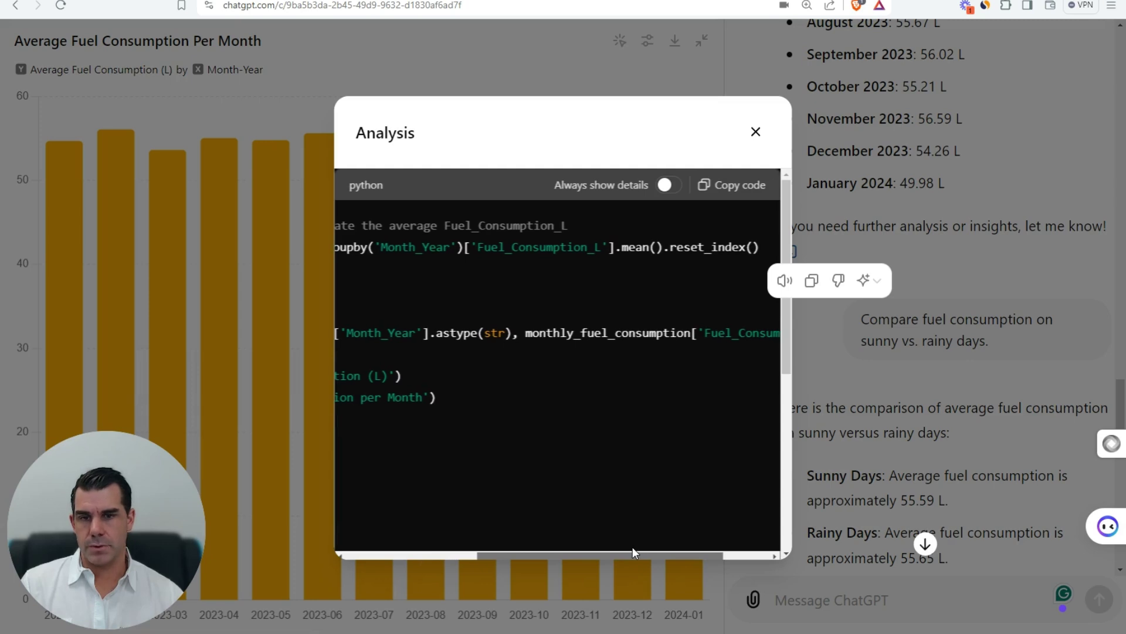
{"action": "left_click_drag", "start_coordinate": [633, 548], "coordinate": [470, 546]}
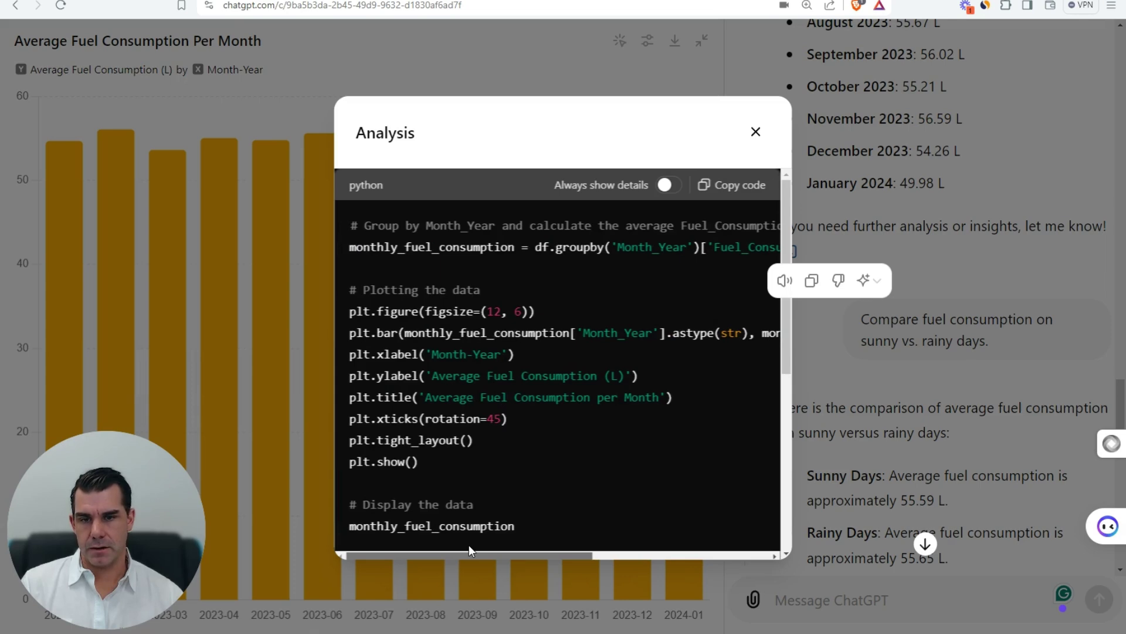
{"action": "scroll", "coordinate": [485, 417], "scroll_direction": "down", "scroll_amount": 3}
{"action": "scroll", "coordinate": [480, 417], "scroll_direction": "up", "scroll_amount": 2}
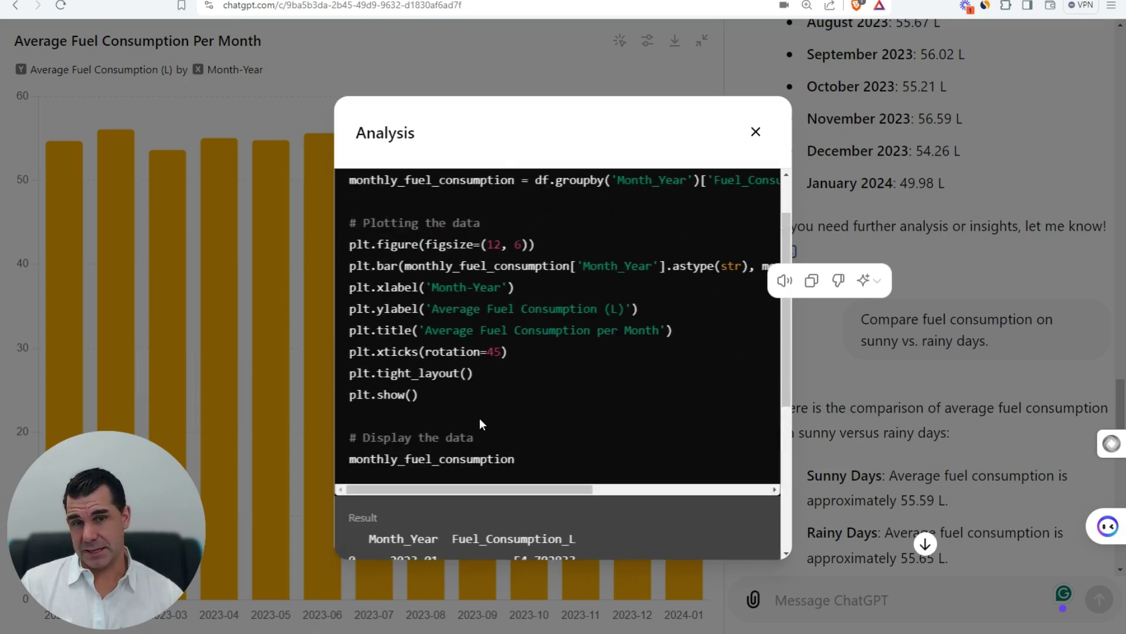
{"action": "scroll", "coordinate": [479, 417], "scroll_direction": "up", "scroll_amount": 1}
Copy the Python analysis code and open the Data Mentor site, mentor.enterprisedna.co, in a new browser tab.
{"action": "left_click", "coordinate": [719, 194]}
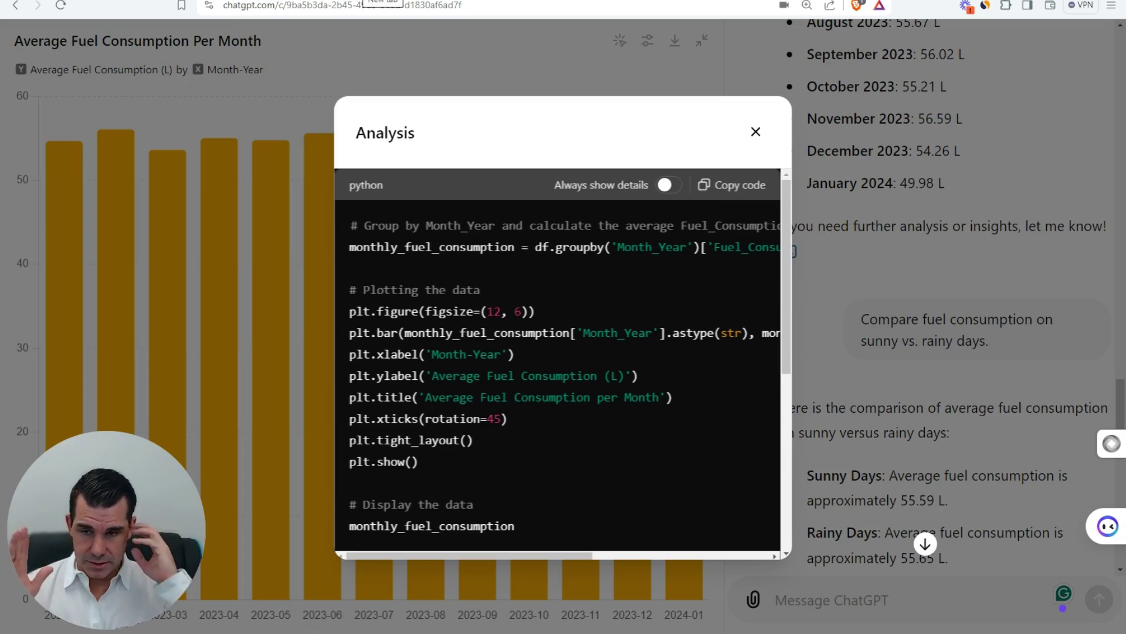
{"action": "key", "text": "ctrl+t"}
{"action": "type", "text": "ment"}
{"action": "key", "text": "Return"}
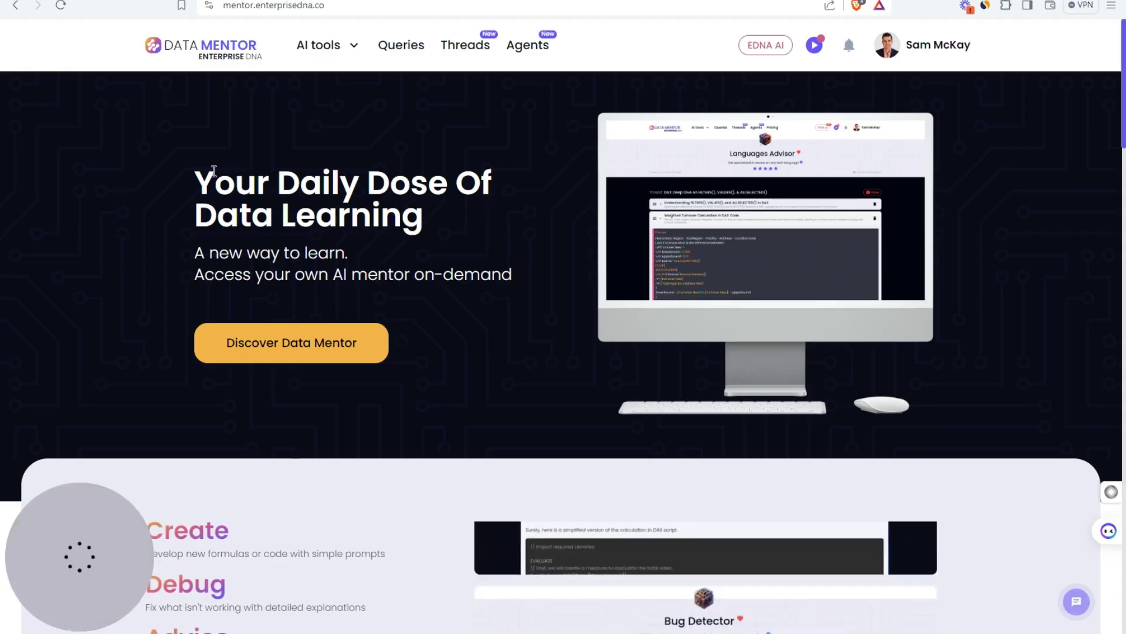
Open the Code Explainer tool, paste the copied monthly fuel consumption code and generate its explanation.
{"action": "left_click", "coordinate": [355, 46]}
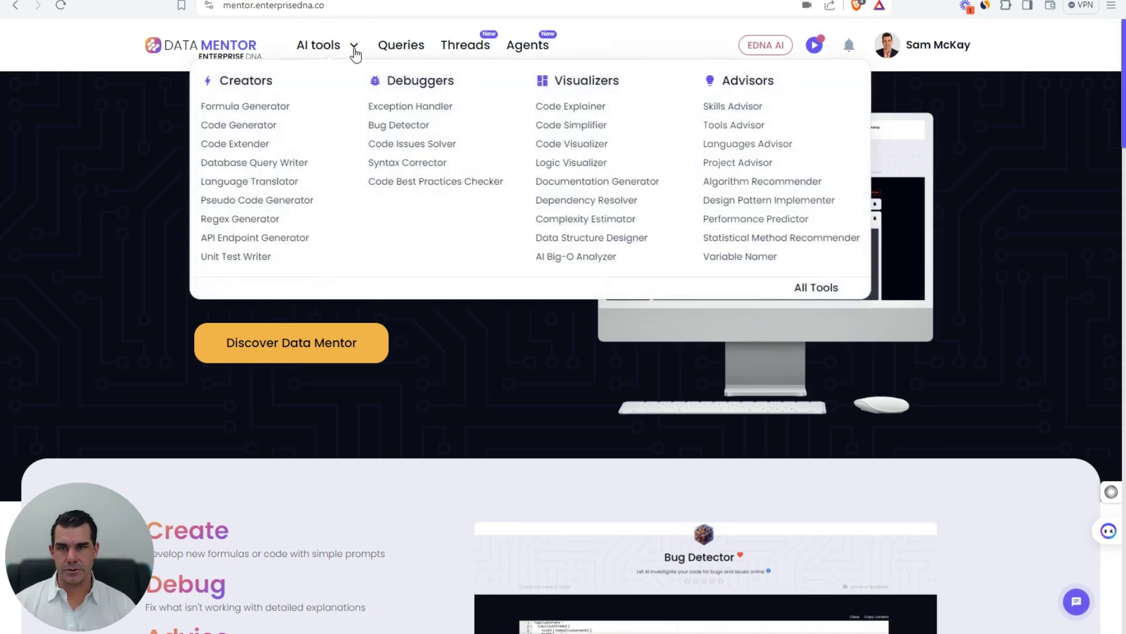
{"action": "left_click", "coordinate": [545, 111]}
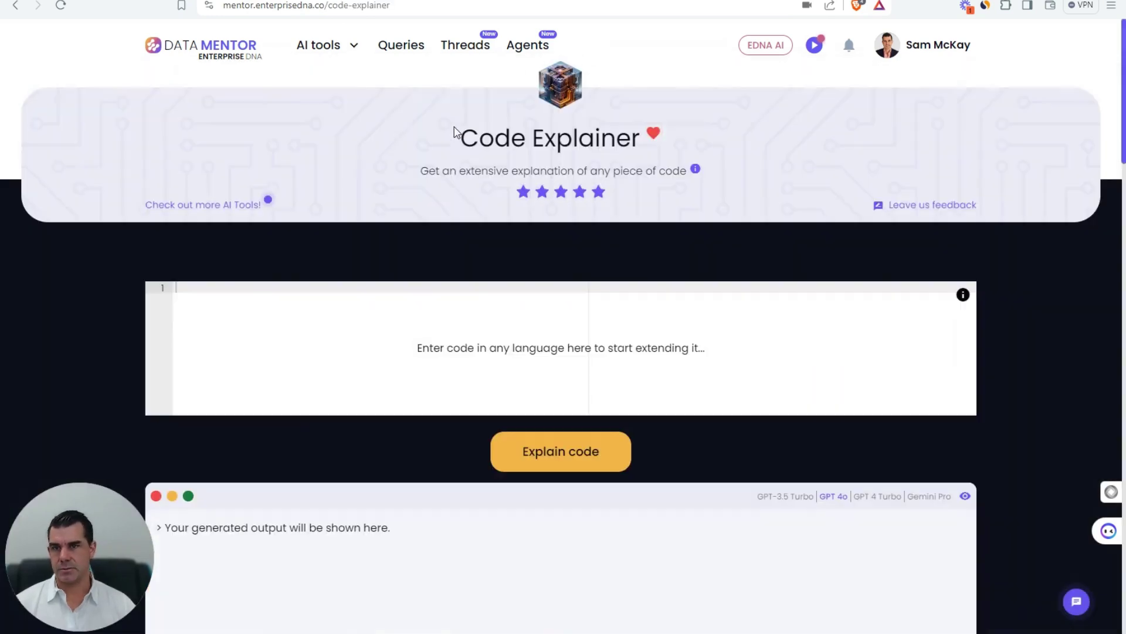
{"action": "key", "text": "ctrl+v"}
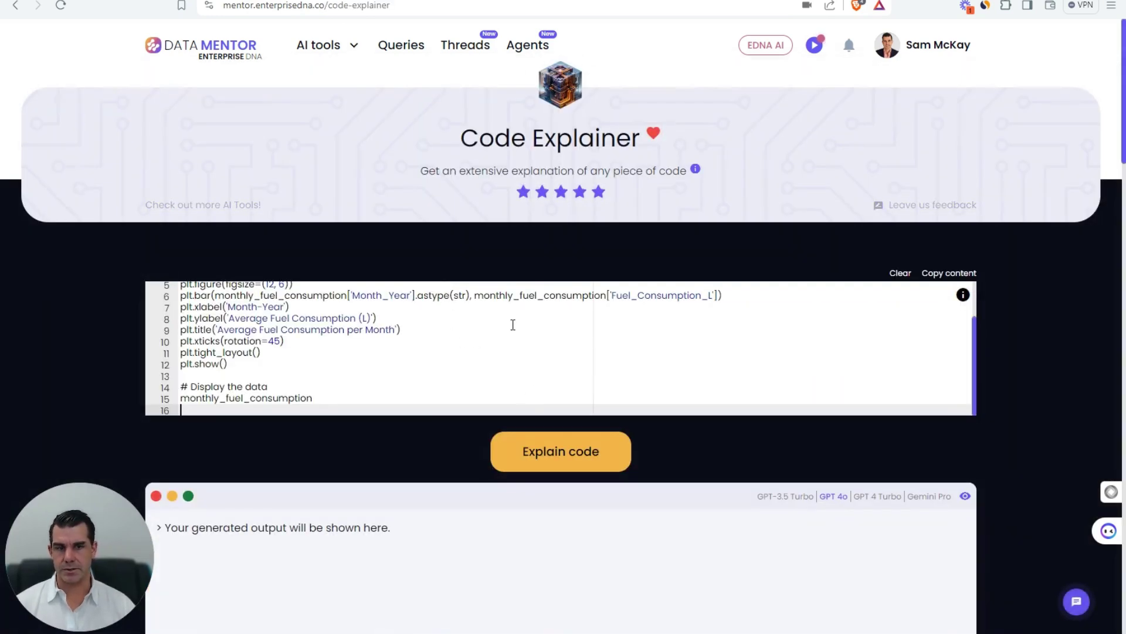
{"action": "scroll", "coordinate": [498, 316], "scroll_direction": "up", "scroll_amount": 2}
{"action": "left_click", "coordinate": [557, 450]}
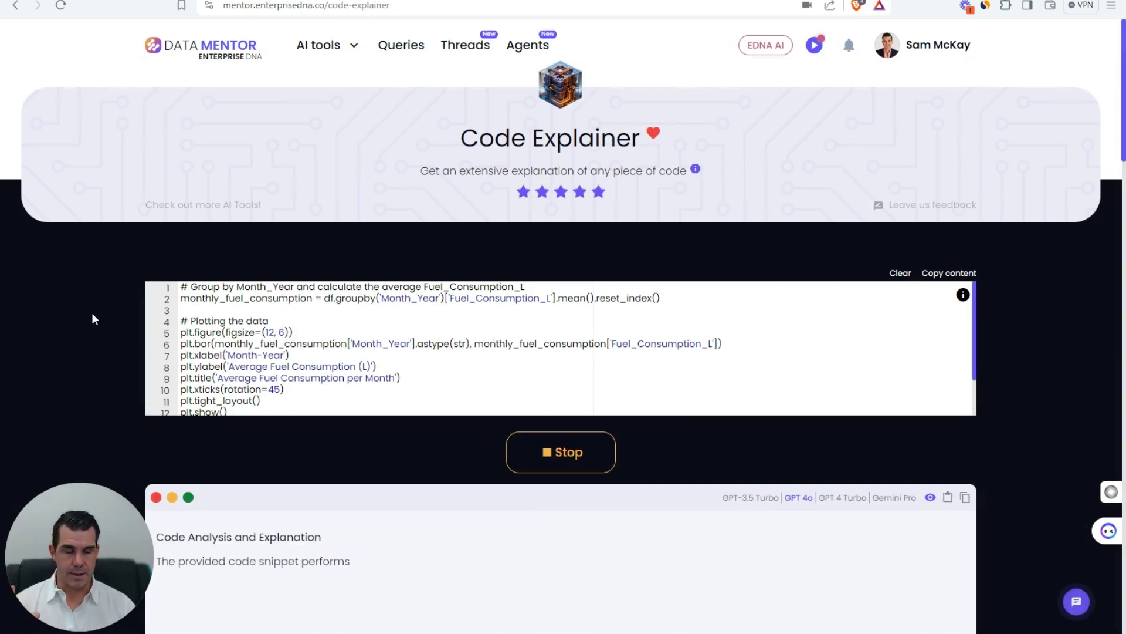
Review the generated code explanation, highlighting its list of tasks and the code breakdown.
{"action": "scroll", "coordinate": [173, 305], "scroll_direction": "down", "scroll_amount": 2}
{"action": "scroll", "coordinate": [52, 306], "scroll_direction": "down", "scroll_amount": 3}
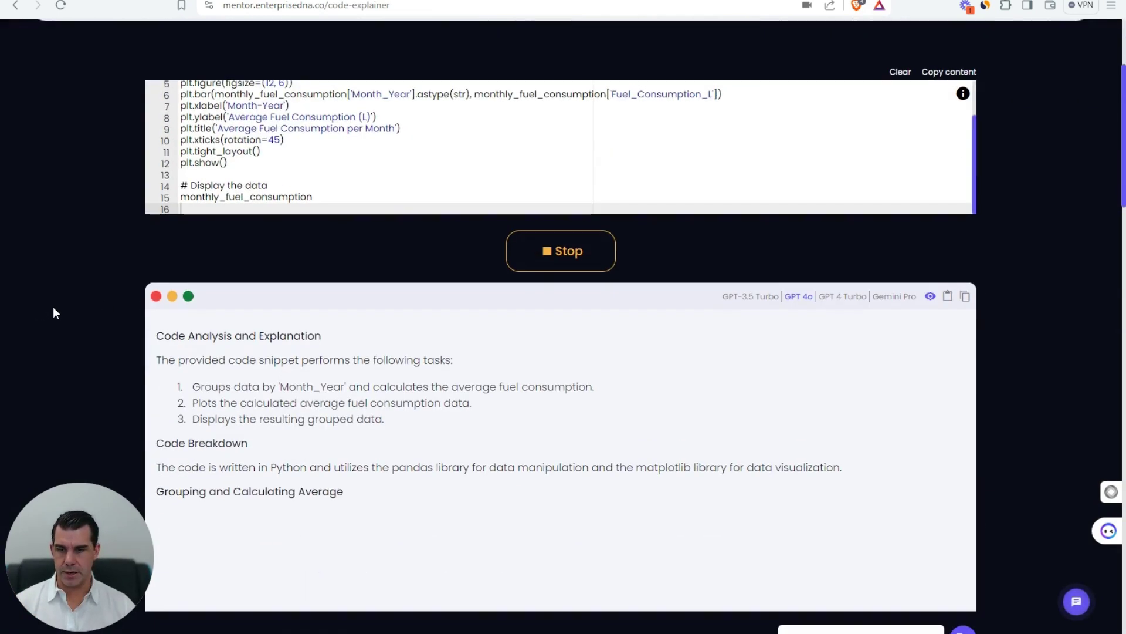
{"action": "scroll", "coordinate": [197, 362], "scroll_direction": "down", "scroll_amount": 5}
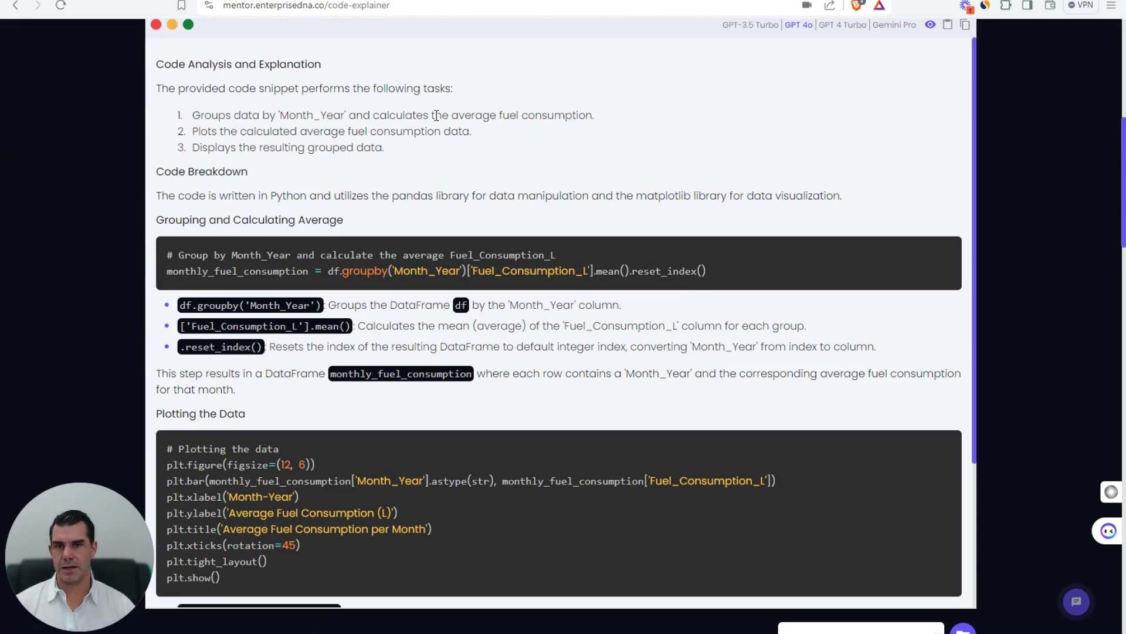
{"action": "left_click_drag", "start_coordinate": [429, 115], "coordinate": [363, 146]}
{"action": "left_click", "coordinate": [245, 129]}
{"action": "left_click", "coordinate": [367, 147]}
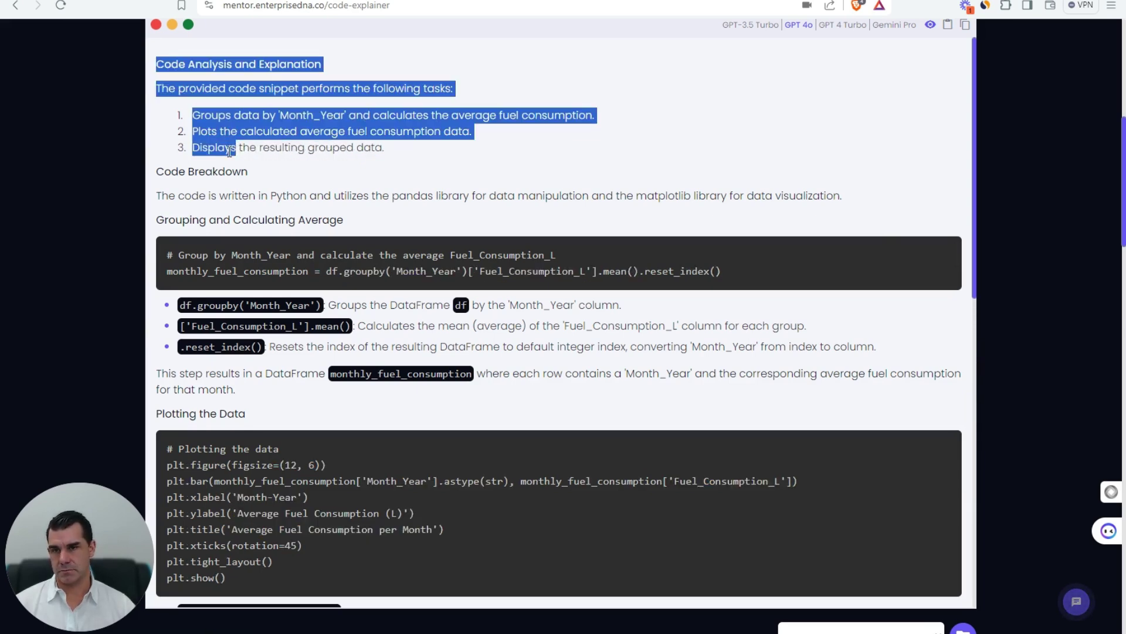
{"action": "left_click_drag", "start_coordinate": [243, 195], "coordinate": [249, 195]}
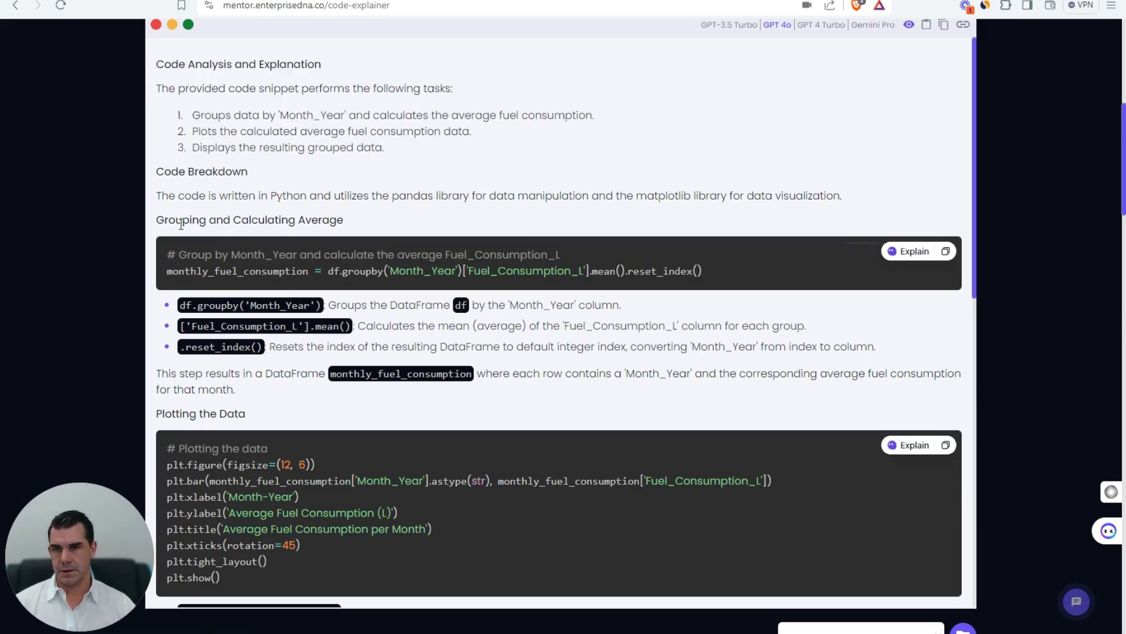
Examine the explanation of grouping the DataFrame by Month_Year and compare it with the pasted Python code.
{"action": "left_click_drag", "start_coordinate": [345, 305], "coordinate": [550, 306]}
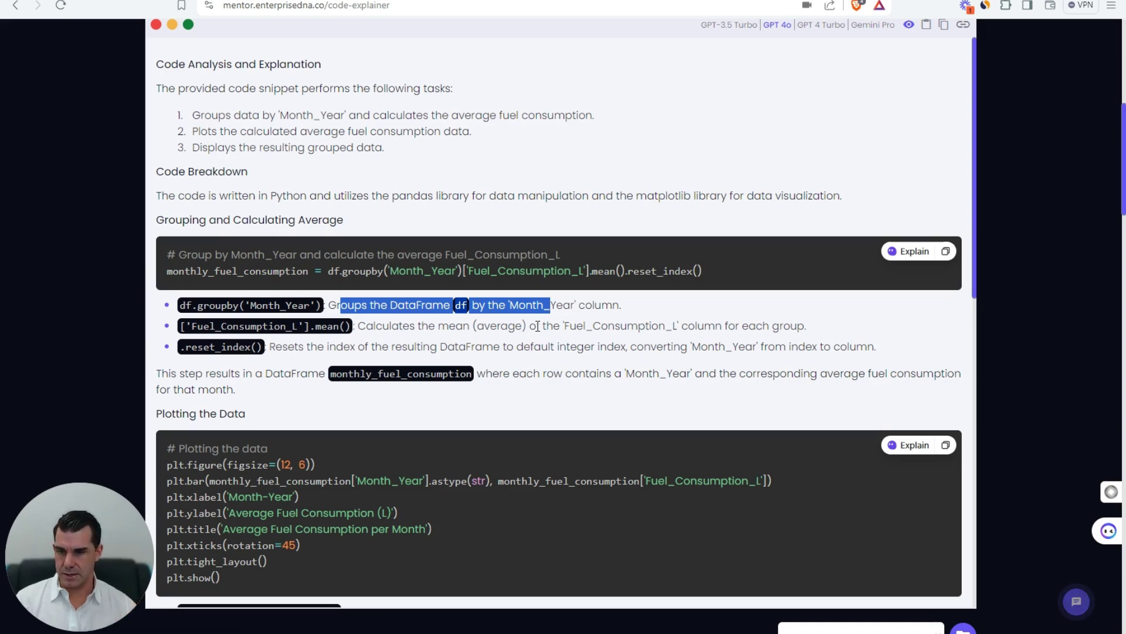
{"action": "left_click", "coordinate": [272, 191]}
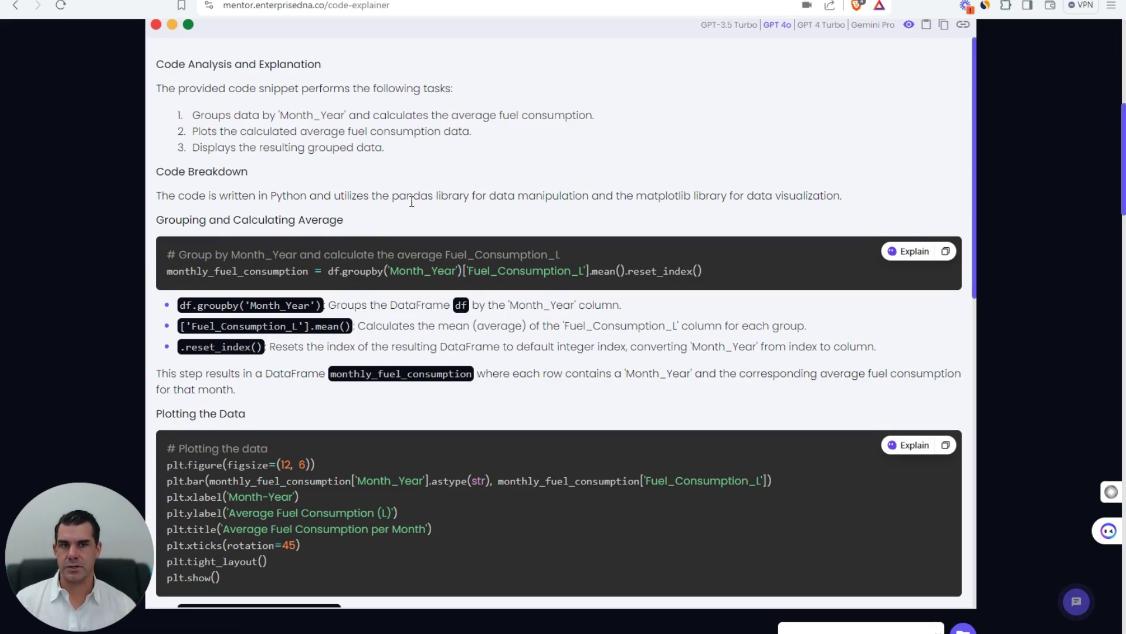
{"action": "scroll", "coordinate": [410, 202], "scroll_direction": "up", "scroll_amount": 7}
{"action": "scroll", "coordinate": [408, 135], "scroll_direction": "up", "scroll_amount": 1}
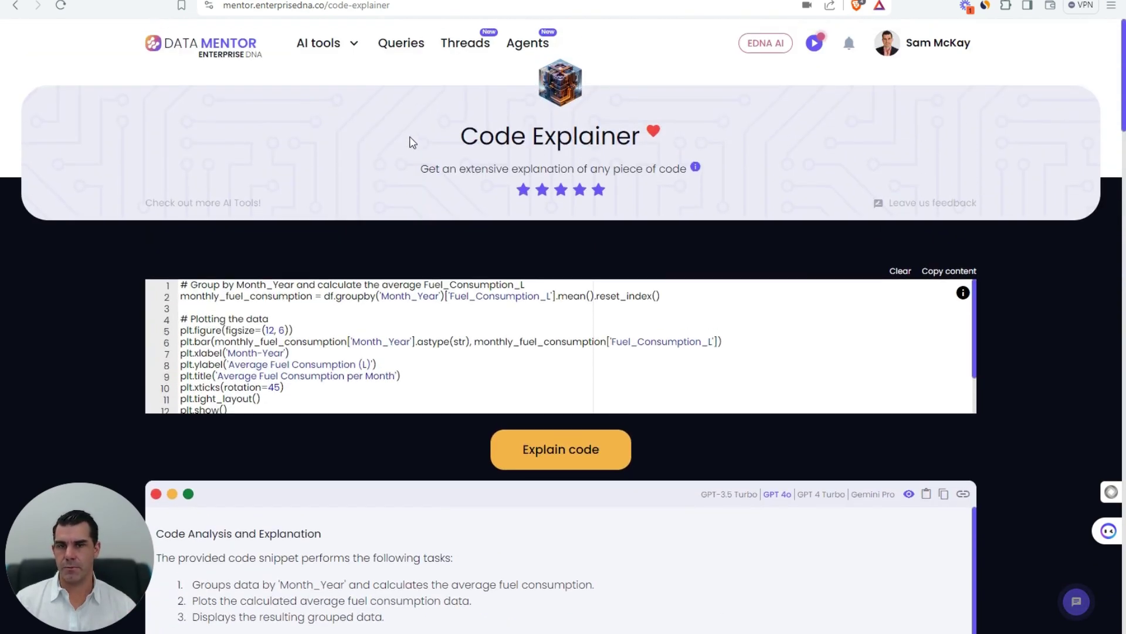
{"action": "scroll", "coordinate": [410, 183], "scroll_direction": "down", "scroll_amount": 3}
{"action": "scroll", "coordinate": [409, 183], "scroll_direction": "down", "scroll_amount": 2}
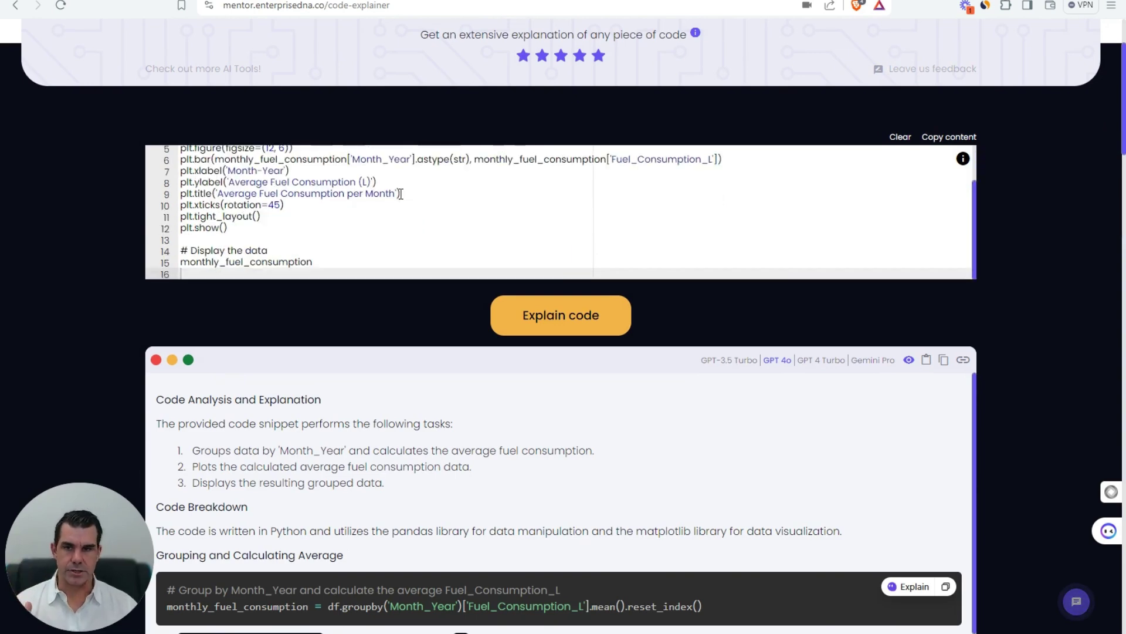
{"action": "scroll", "coordinate": [401, 206], "scroll_direction": "down", "scroll_amount": 6}
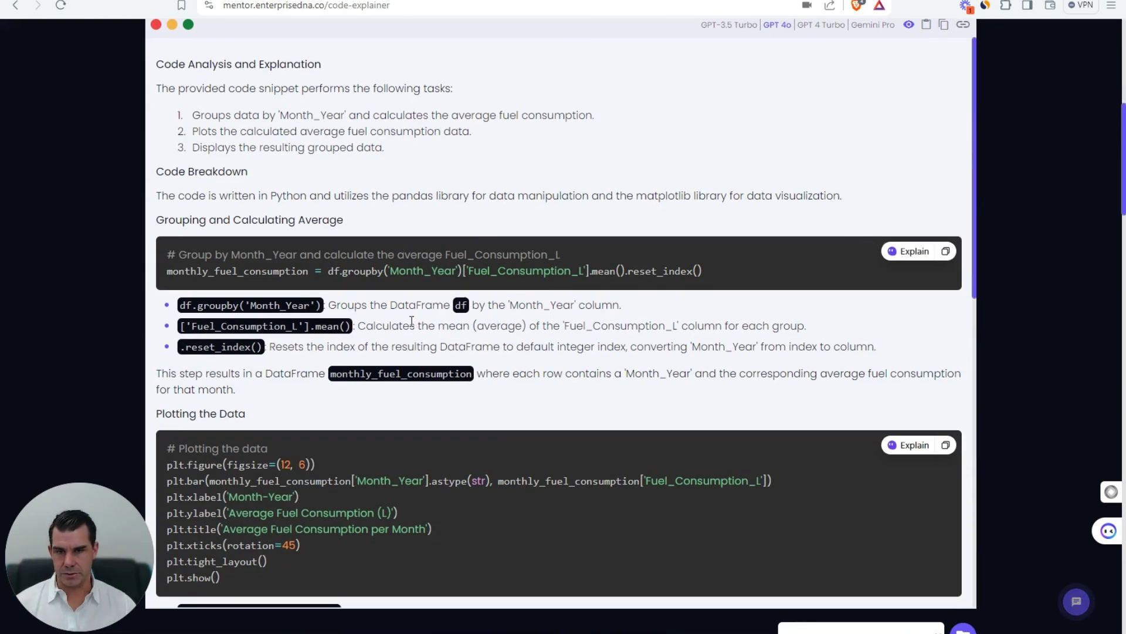
Review the mean and reset_index explanations and the description of the monthly_fuel_consumption DataFrame, highlighting each passage.
{"action": "left_click_drag", "start_coordinate": [382, 326], "coordinate": [764, 326]}
{"action": "left_click_drag", "start_coordinate": [274, 346], "coordinate": [695, 348]}
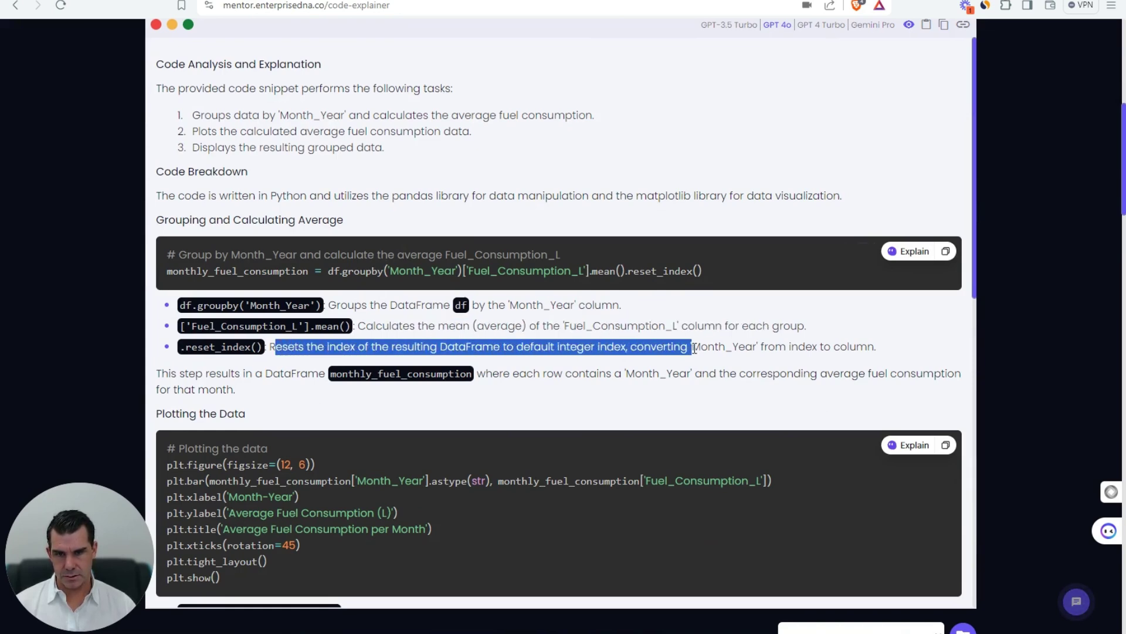
{"action": "left_click_drag", "start_coordinate": [169, 373], "coordinate": [653, 376]}
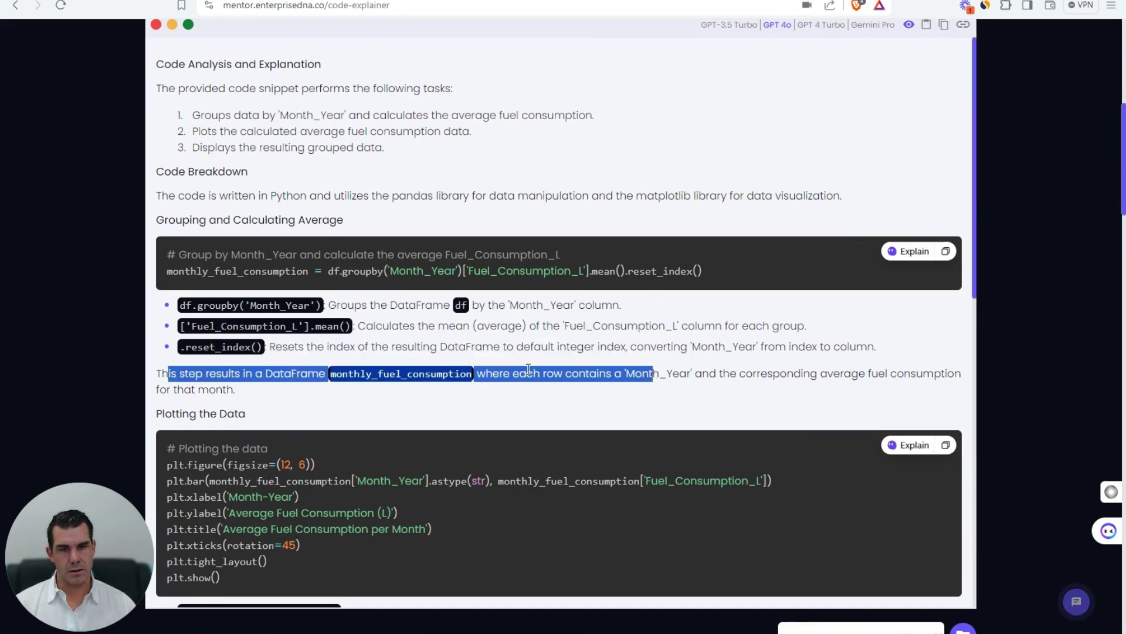
{"action": "left_click", "coordinate": [757, 378]}
{"action": "left_click_drag", "start_coordinate": [781, 373], "coordinate": [723, 391]}
{"action": "left_click", "coordinate": [589, 367]}
Read through the explanations of the plotting commands, the data display and the additional example.
{"action": "scroll", "coordinate": [581, 346], "scroll_direction": "down", "scroll_amount": 5}
{"action": "scroll", "coordinate": [580, 342], "scroll_direction": "down", "scroll_amount": 6}
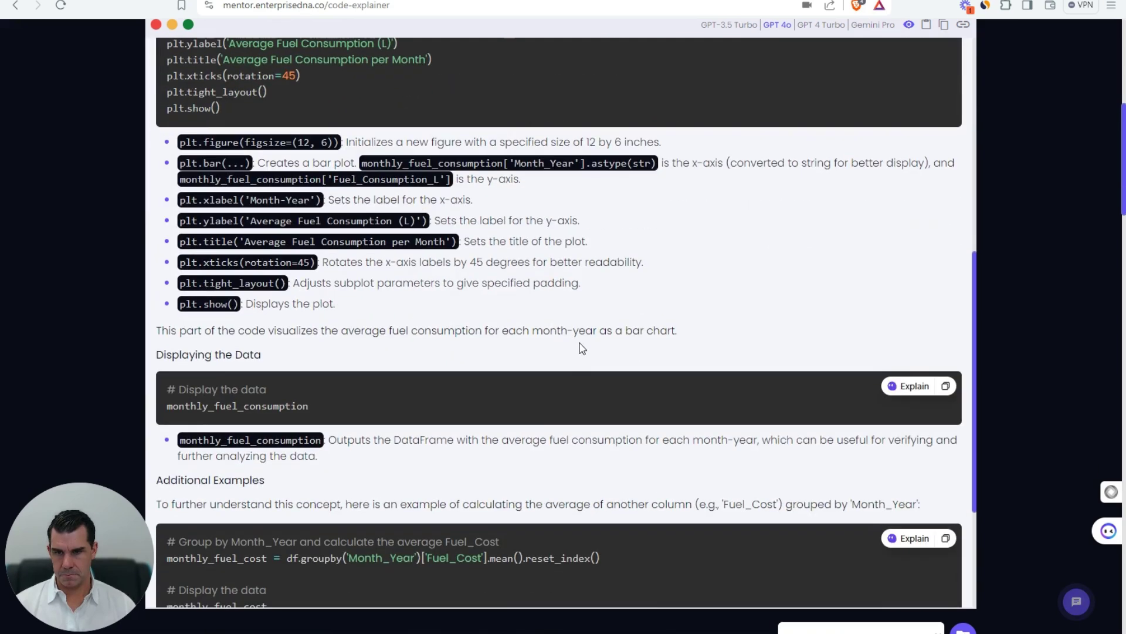
{"action": "scroll", "coordinate": [580, 344], "scroll_direction": "down", "scroll_amount": 2}
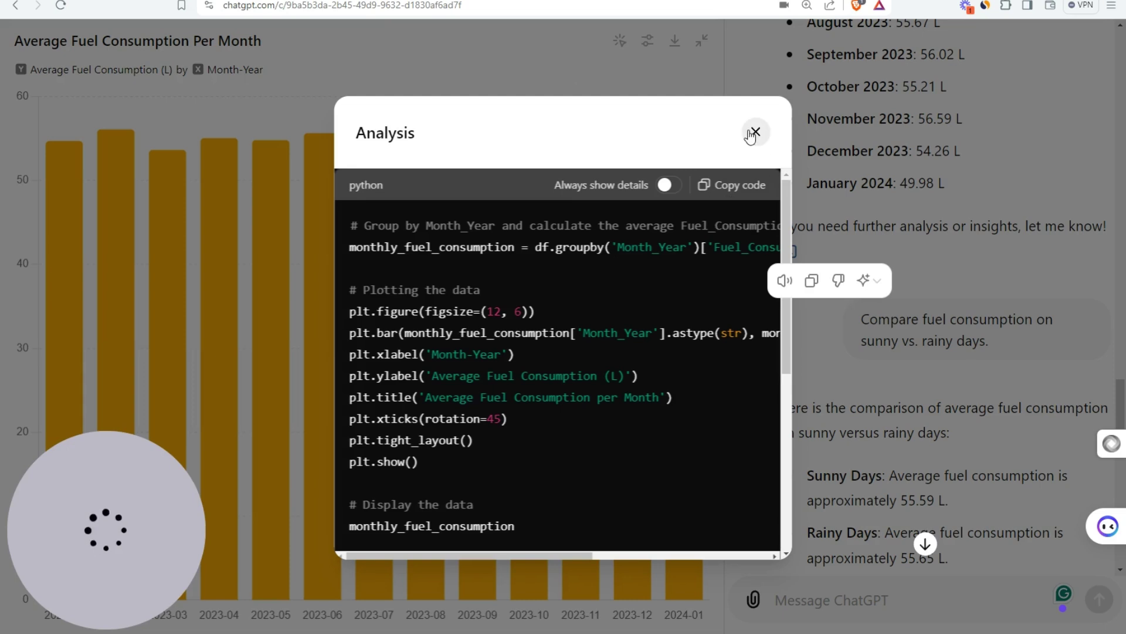
Return to ChatGPT, close the Analysis code window and highlight the comparison of fuel consumption on sunny versus rainy days.
{"action": "left_click", "coordinate": [754, 133]}
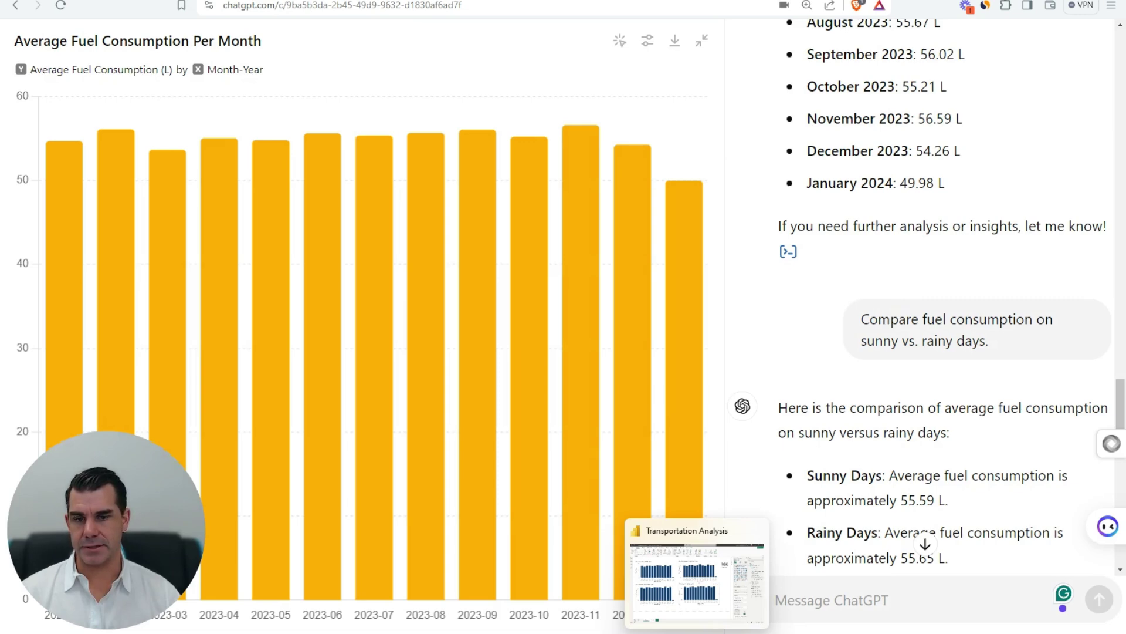
{"action": "scroll", "coordinate": [837, 168], "scroll_direction": "down", "scroll_amount": 5}
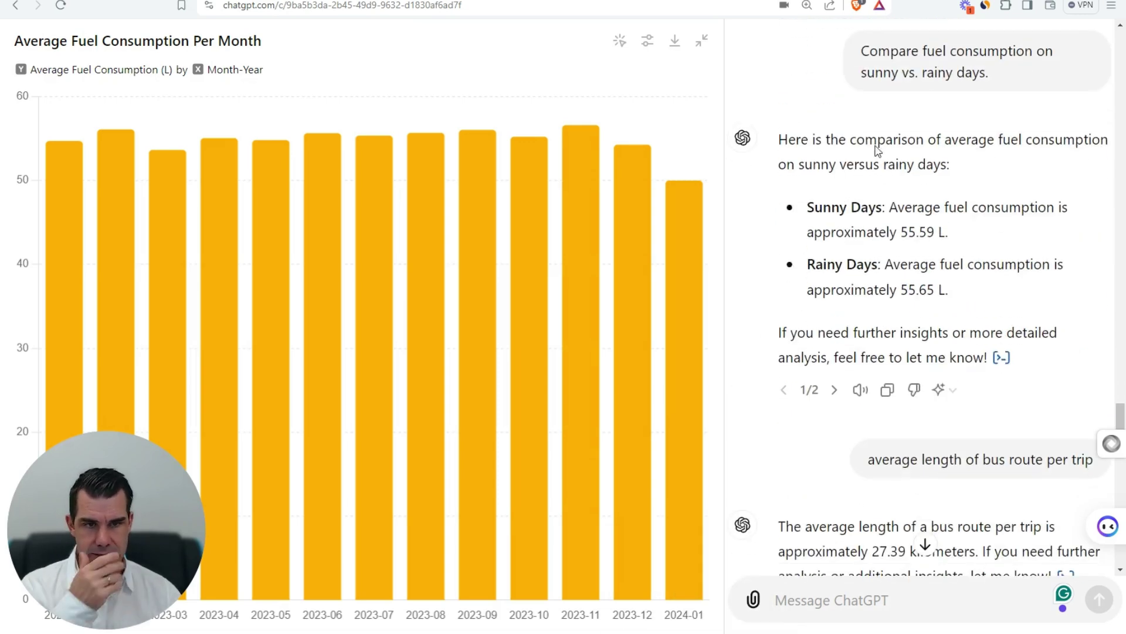
{"action": "scroll", "coordinate": [911, 107], "scroll_direction": "down", "scroll_amount": 3}
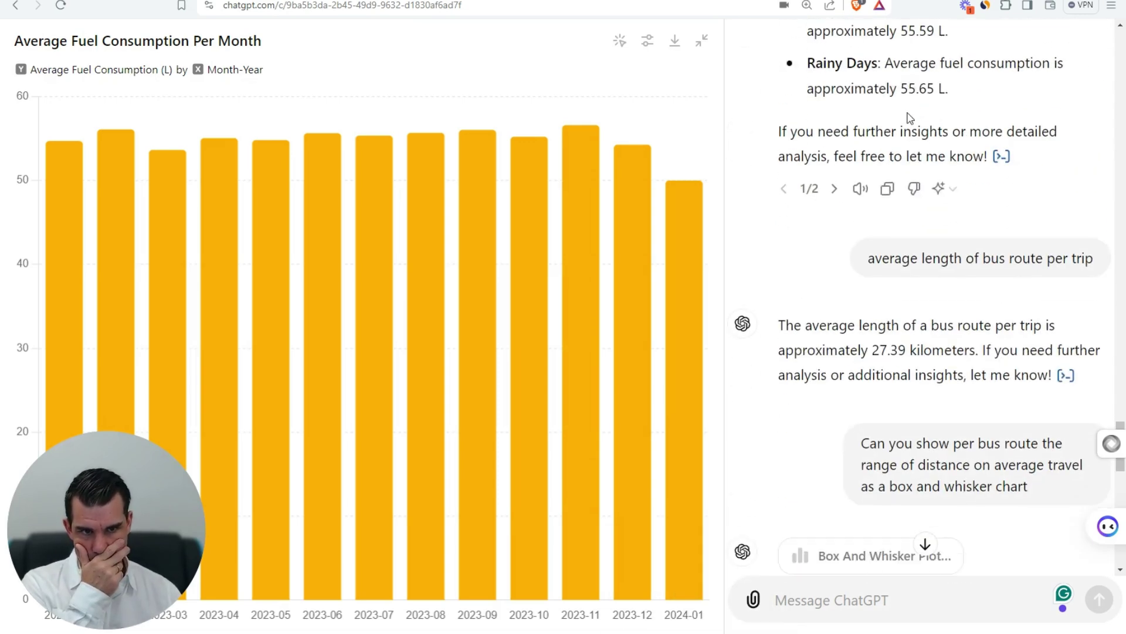
{"action": "scroll", "coordinate": [909, 114], "scroll_direction": "up", "scroll_amount": 2}
{"action": "scroll", "coordinate": [853, 126], "scroll_direction": "up", "scroll_amount": 2}
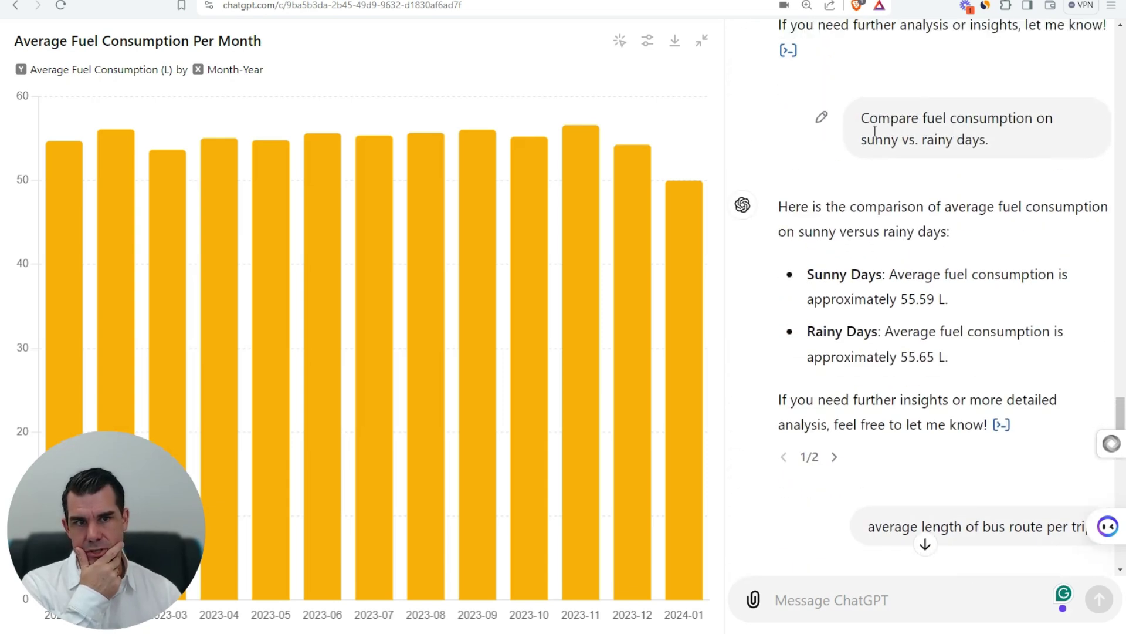
{"action": "left_click_drag", "start_coordinate": [796, 206], "coordinate": [935, 357]}
Review the question and answer on average bus route length per trip, and start and stop reading the answer aloud.
{"action": "scroll", "coordinate": [938, 352], "scroll_direction": "down", "scroll_amount": 2}
{"action": "scroll", "coordinate": [975, 281], "scroll_direction": "down", "scroll_amount": 3}
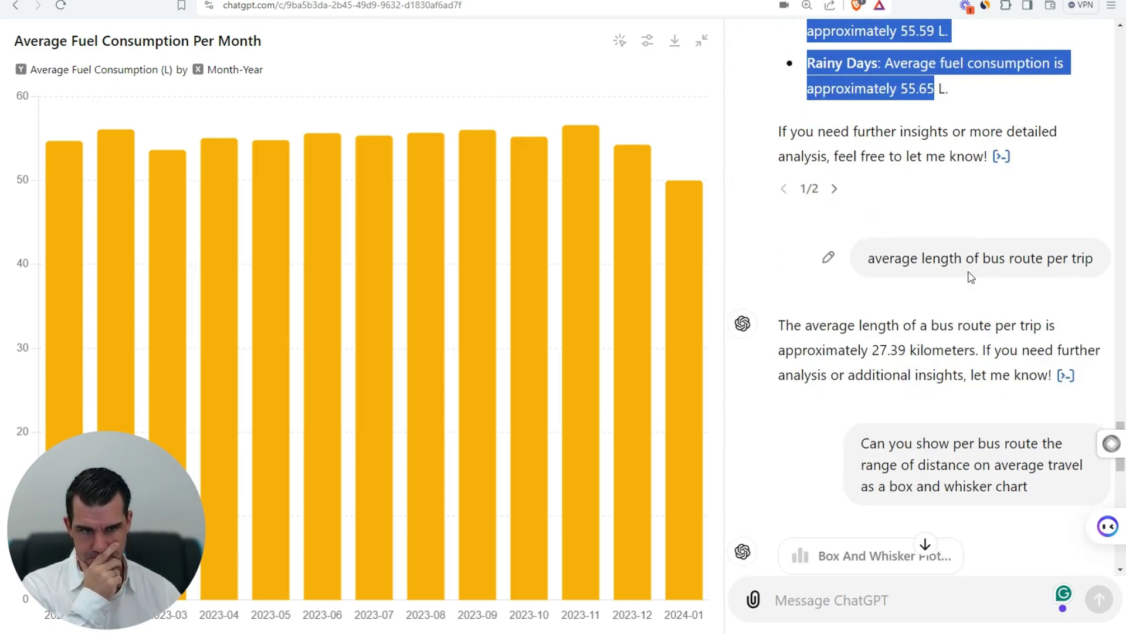
{"action": "left_click_drag", "start_coordinate": [883, 191], "coordinate": [1071, 197]}
{"action": "left_click_drag", "start_coordinate": [801, 258], "coordinate": [943, 284]}
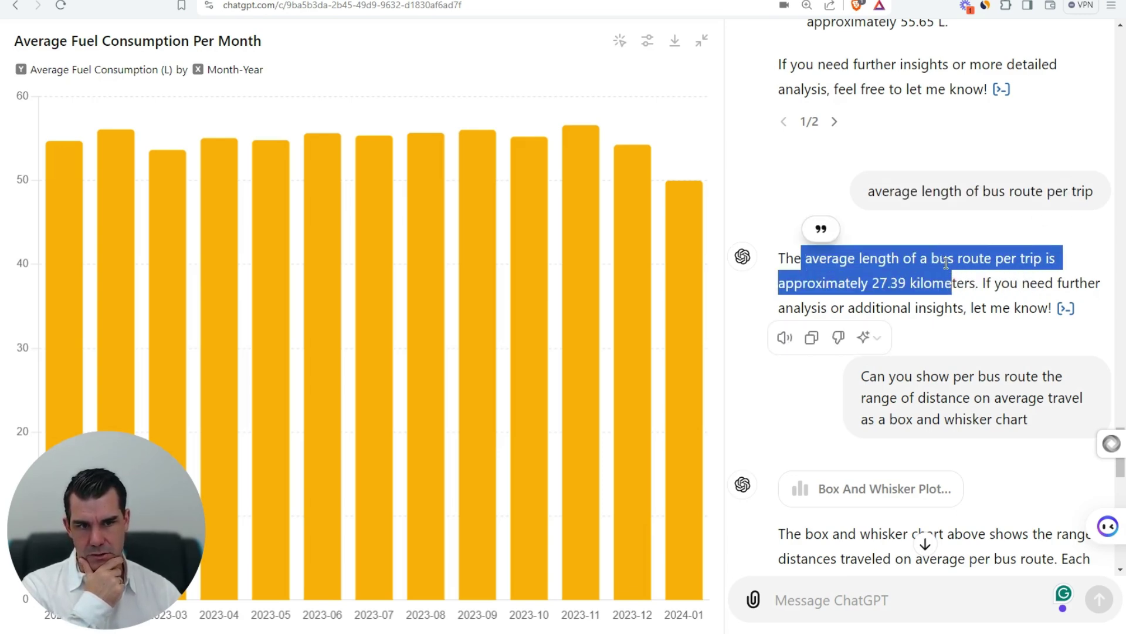
{"action": "scroll", "coordinate": [943, 281], "scroll_direction": "down", "scroll_amount": 1}
{"action": "left_click", "coordinate": [967, 263]}
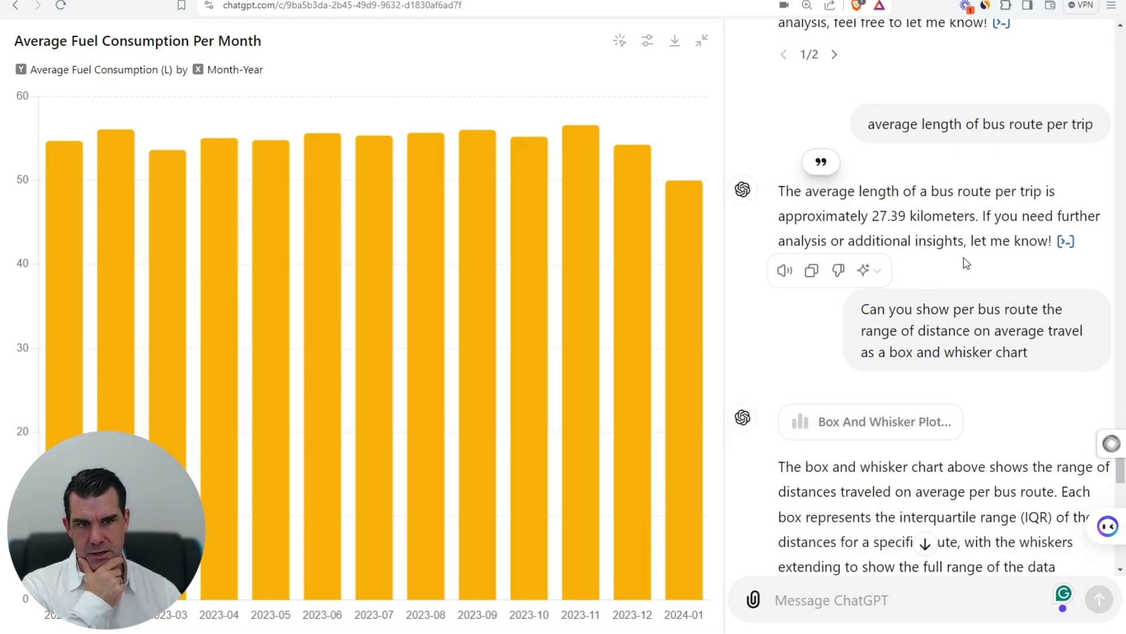
{"action": "left_click", "coordinate": [786, 271]}
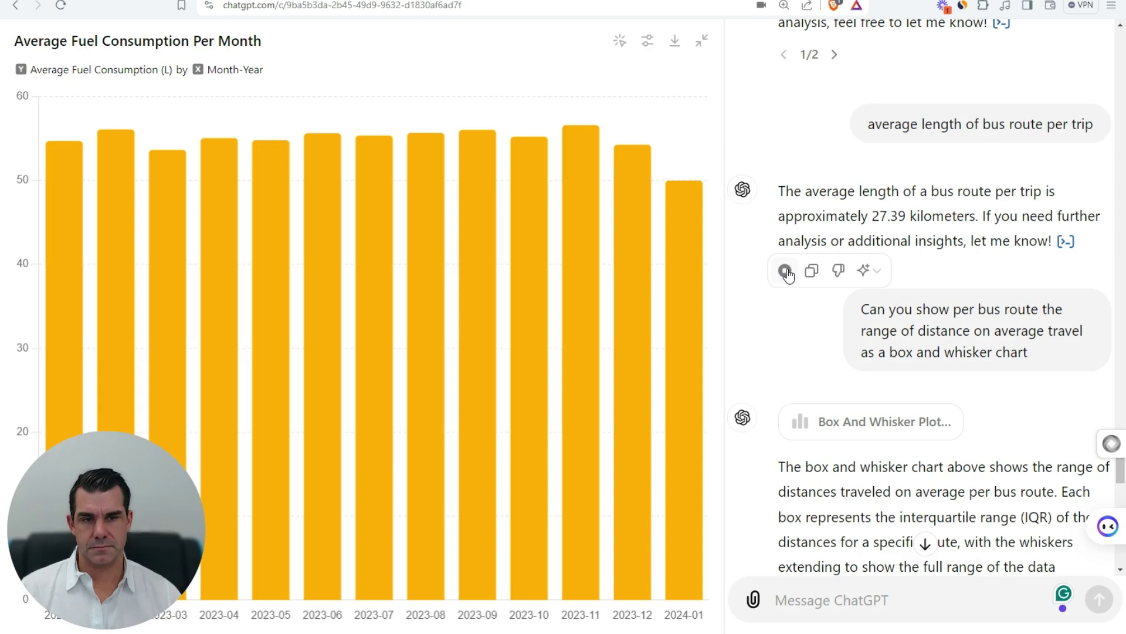
{"action": "left_click", "coordinate": [785, 271]}
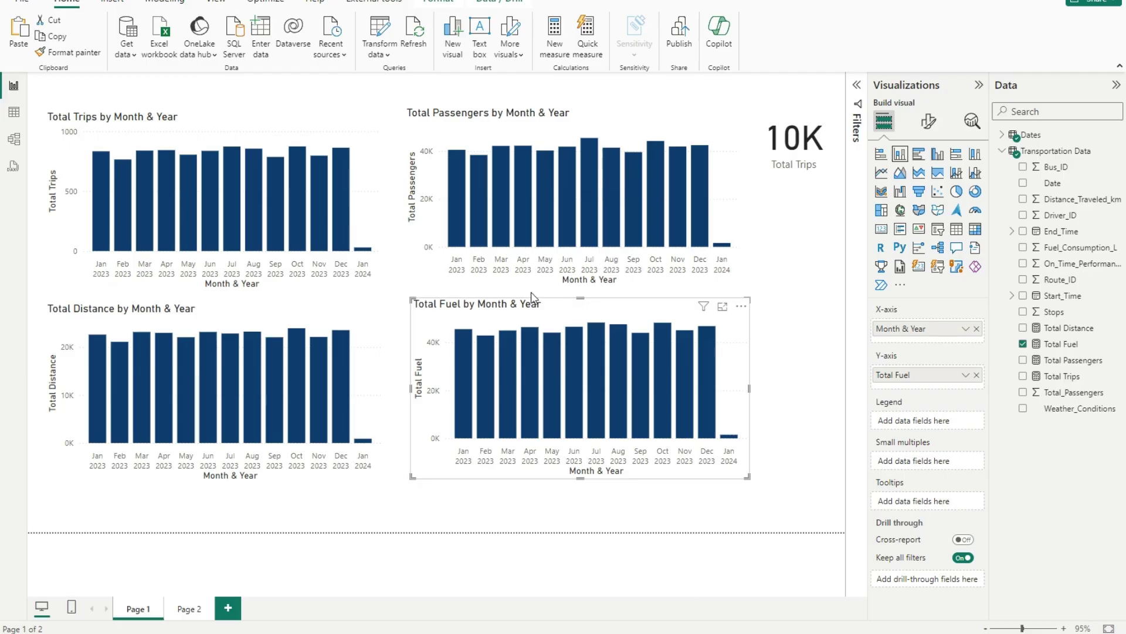
Clear the chart selection in Power BI, then return to ChatGPT and open its box and whisker plot of distance per bus route.
{"action": "left_click", "coordinate": [806, 301]}
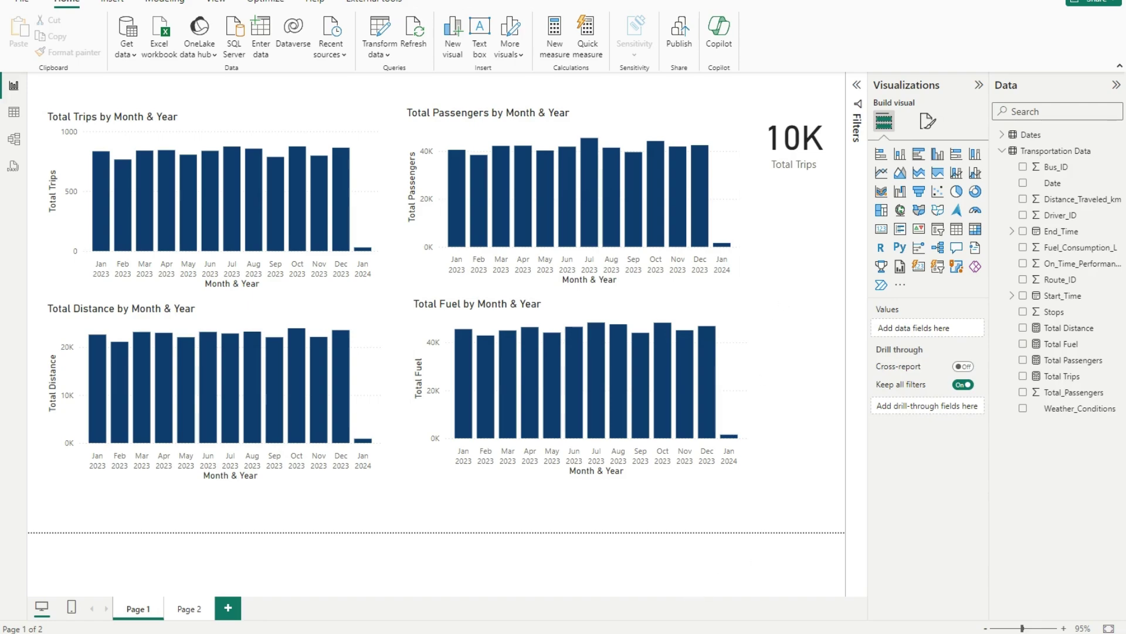
{"action": "left_click", "coordinate": [628, 611]}
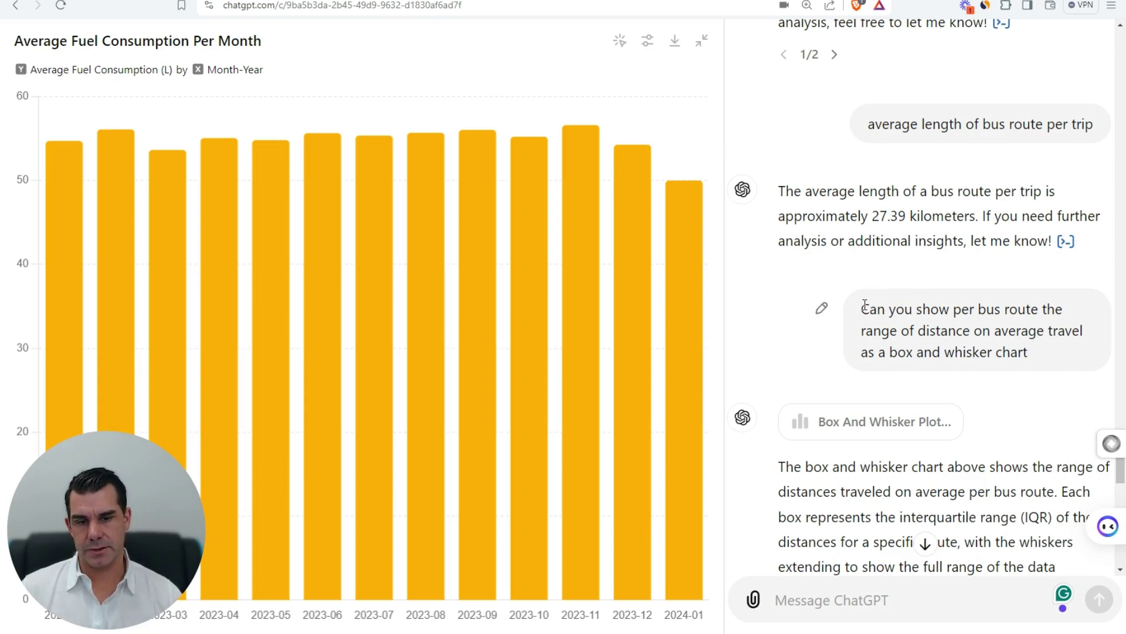
{"action": "left_click_drag", "start_coordinate": [865, 305], "coordinate": [925, 352]}
{"action": "left_click", "coordinate": [868, 421]}
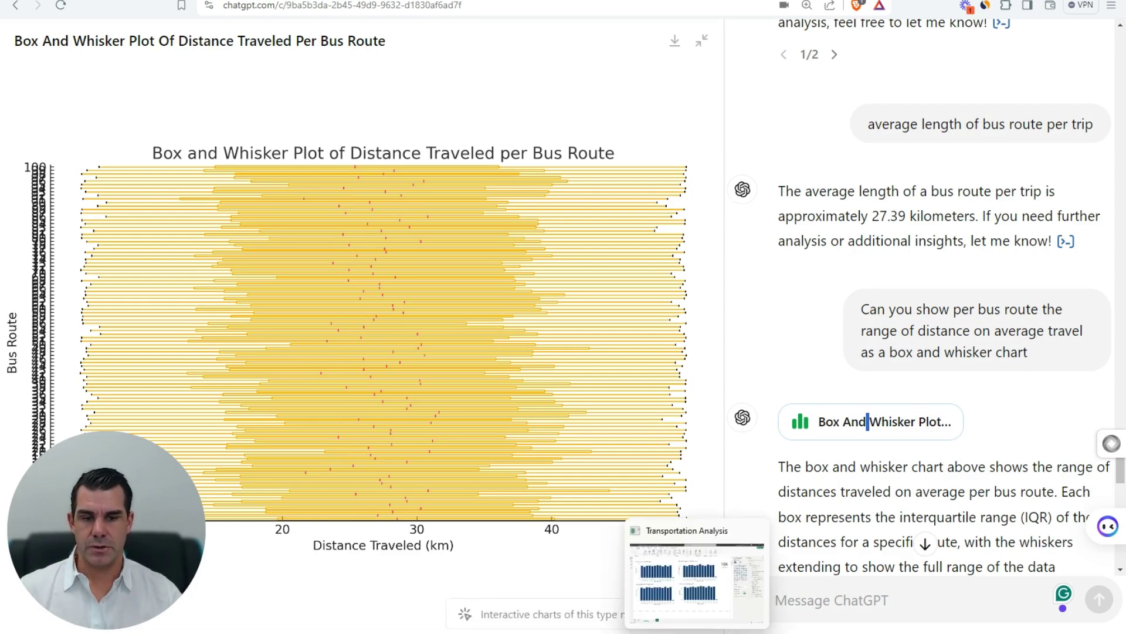
Switch to Power BI and create the measure Total Bus Routes = DISTINCTCOUNT('Transportation Data'[Route_ID]).
{"action": "left_click", "coordinate": [697, 630]}
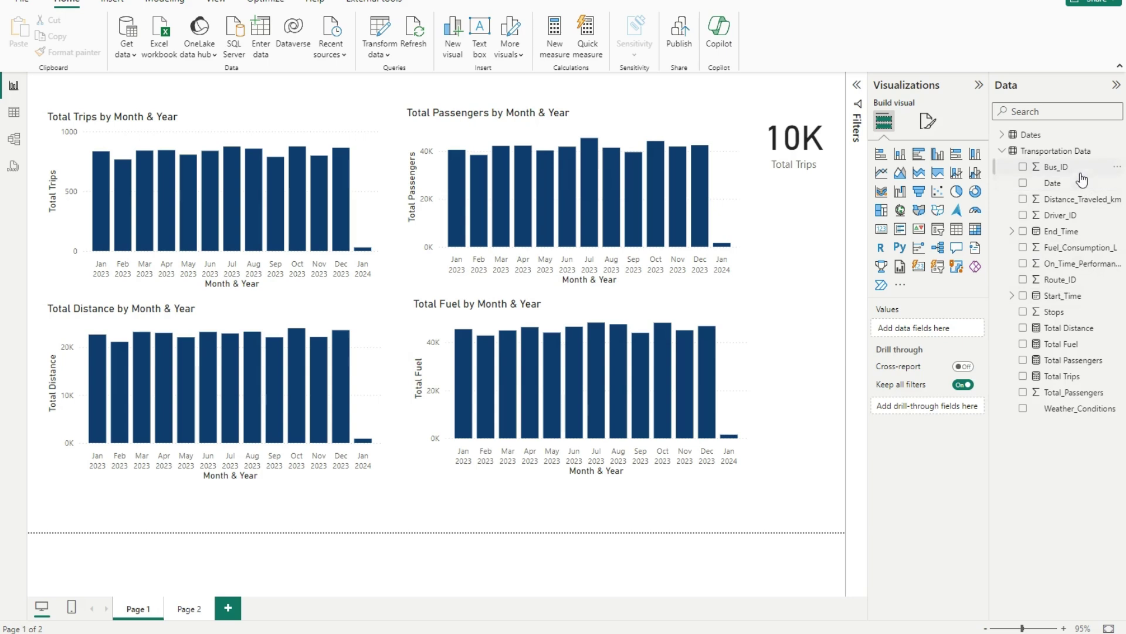
{"action": "left_click", "coordinate": [1074, 248]}
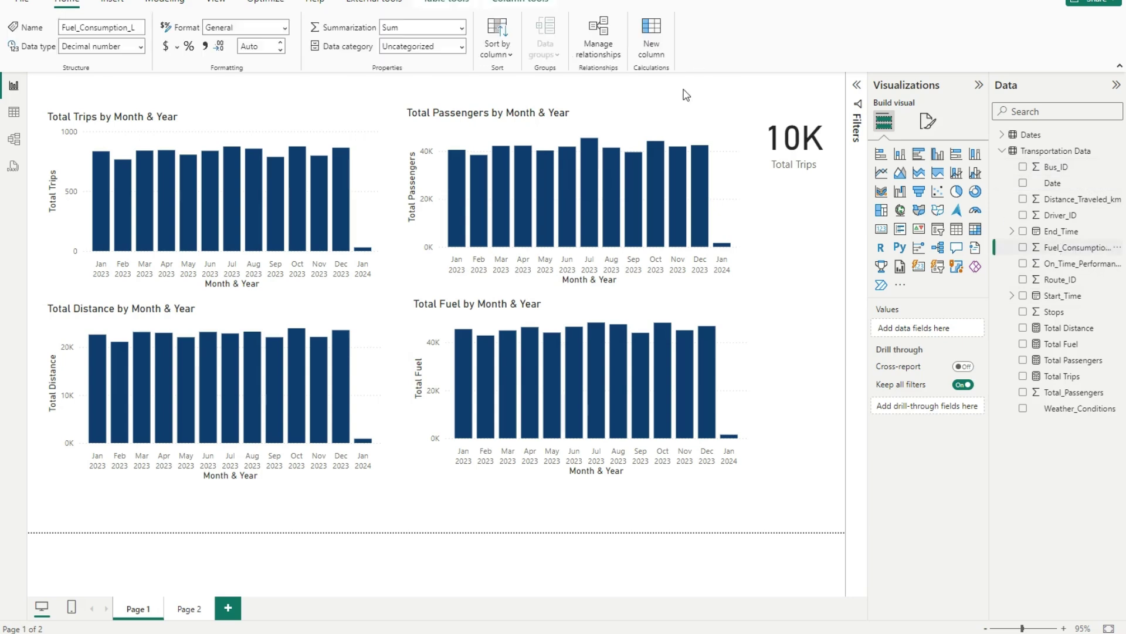
{"action": "left_click", "coordinate": [67, 7]}
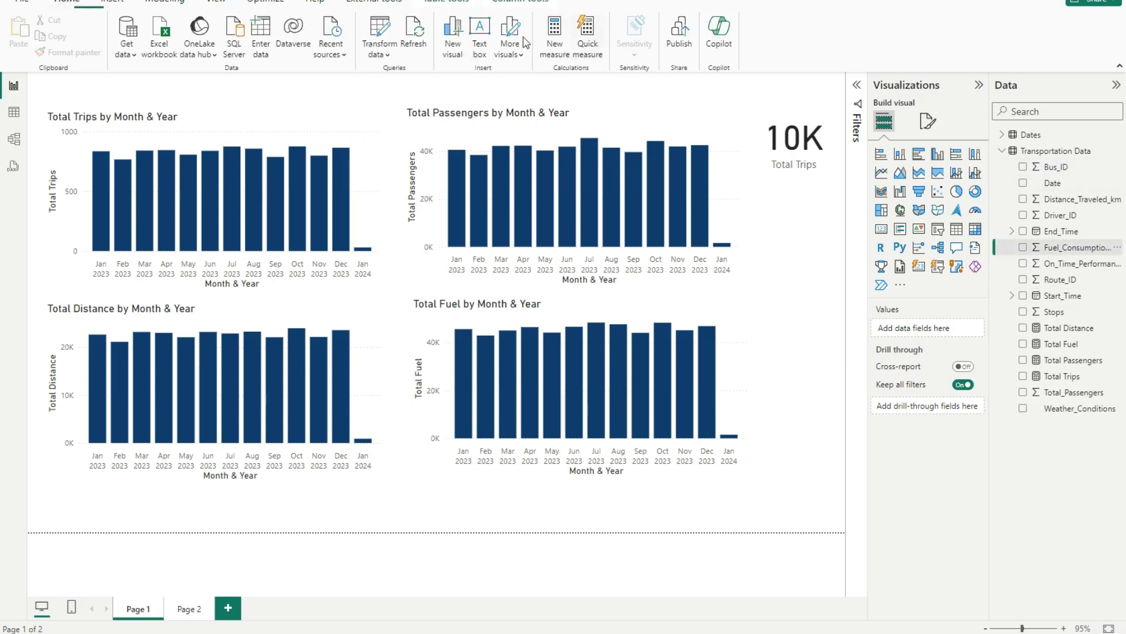
{"action": "left_click", "coordinate": [556, 42]}
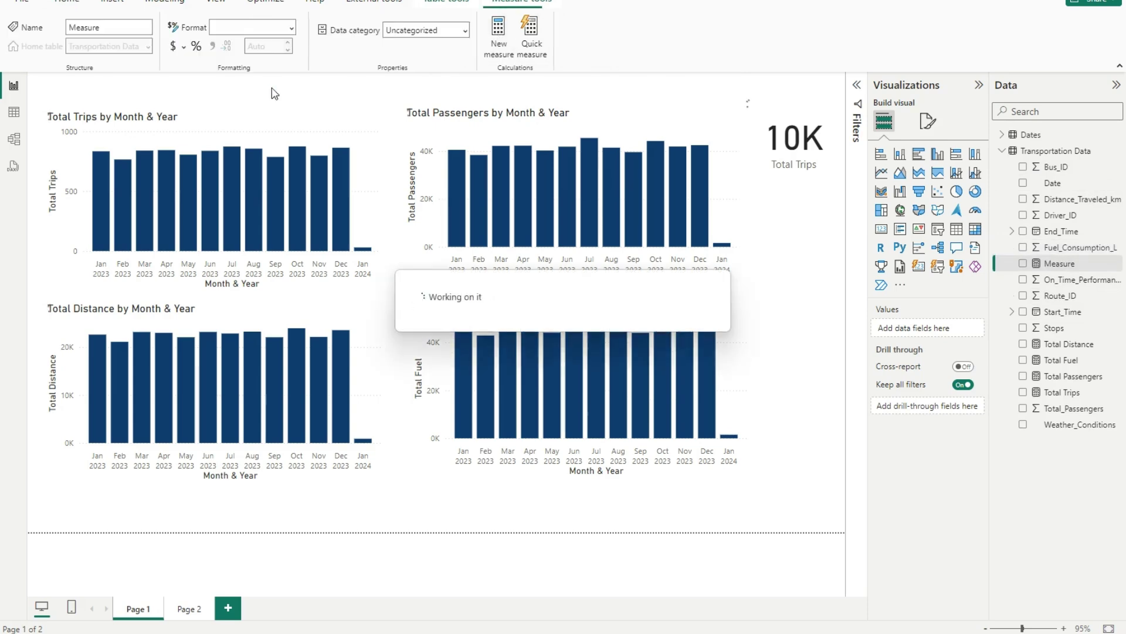
{"action": "type", "text": "Total Bus Rout"}
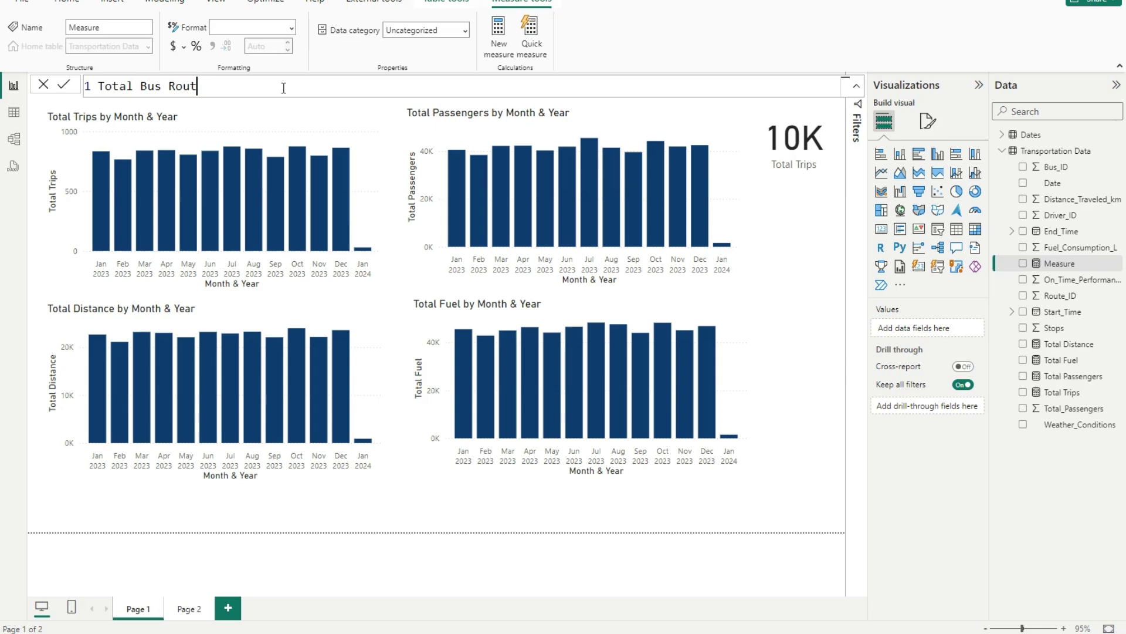
{"action": "type", "text": "es = DIS"}
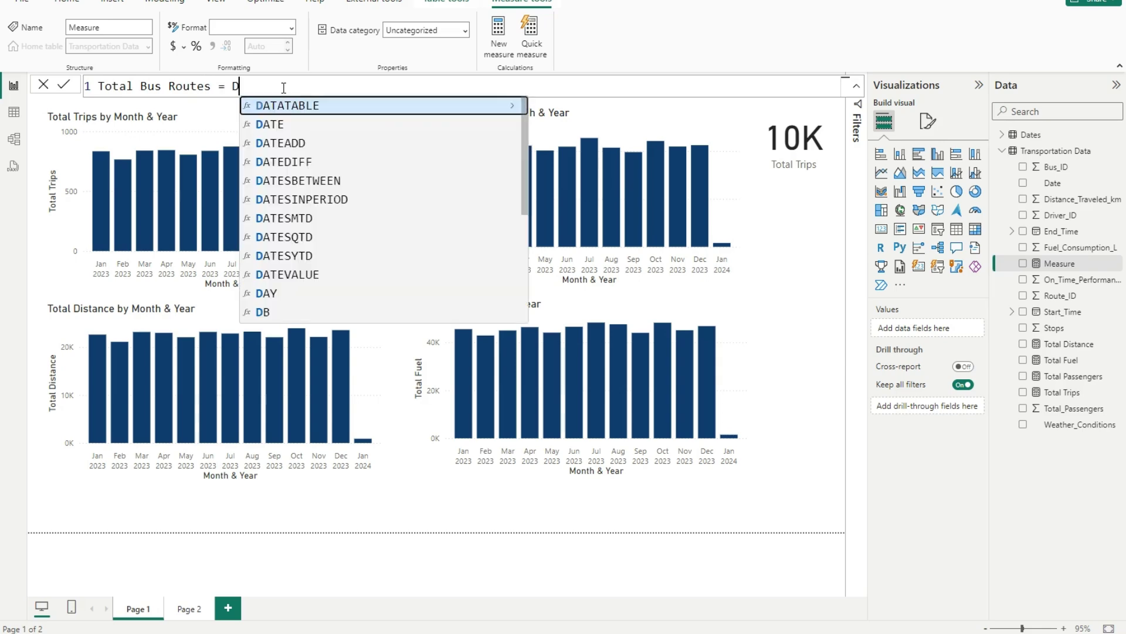
{"action": "key", "text": "Down"}
{"action": "key", "text": "Down"}
{"action": "key", "text": "Tab"}
{"action": "type", "text": "Rout"}
{"action": "key", "text": "Tab"}
{"action": "type", "text": ")"}
{"action": "key", "text": "Return"}
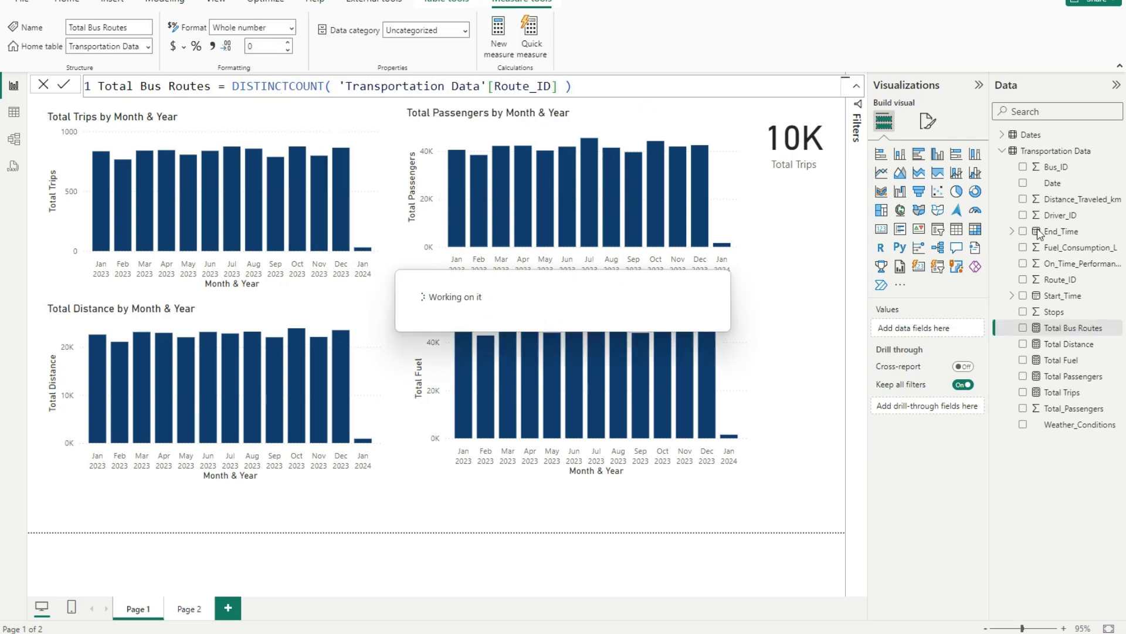
Duplicate the Total Trips card, place the copy below it and make it show Total Bus Routes.
{"action": "left_click", "coordinate": [793, 151]}
{"action": "key", "text": "ctrl+c"}
{"action": "key", "text": "ctrl+v"}
{"action": "left_click_drag", "start_coordinate": [805, 242], "coordinate": [809, 258]}
{"action": "left_click_drag", "start_coordinate": [1053, 327], "coordinate": [961, 333]}
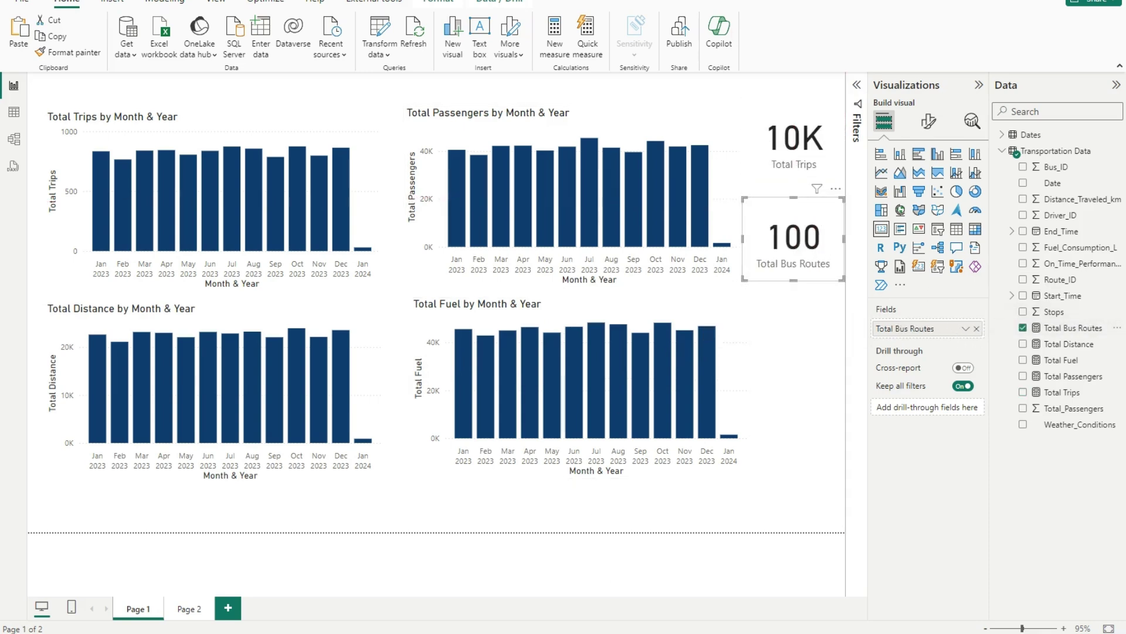
Switch back to ChatGPT and examine the top 10 by passengers request and its table of route distance statistics.
{"action": "mouse_move", "coordinate": [667, 632]}
{"action": "left_click", "coordinate": [605, 612]}
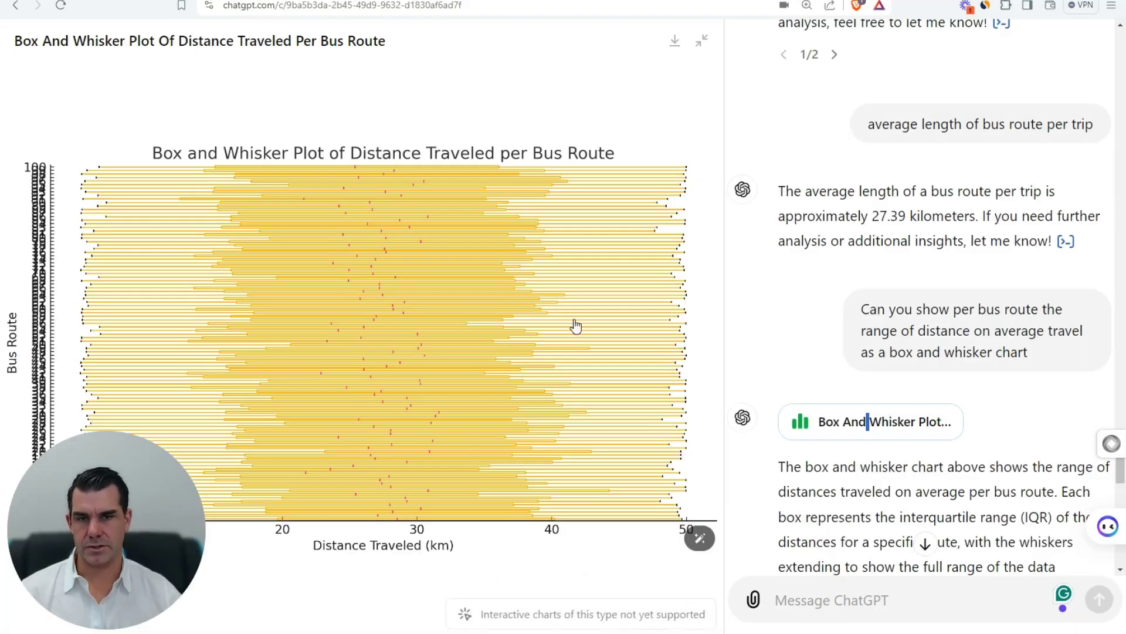
{"action": "scroll", "coordinate": [809, 240], "scroll_direction": "down", "scroll_amount": 3}
{"action": "scroll", "coordinate": [802, 196], "scroll_direction": "down", "scroll_amount": 1}
{"action": "scroll", "coordinate": [841, 275], "scroll_direction": "down", "scroll_amount": 2}
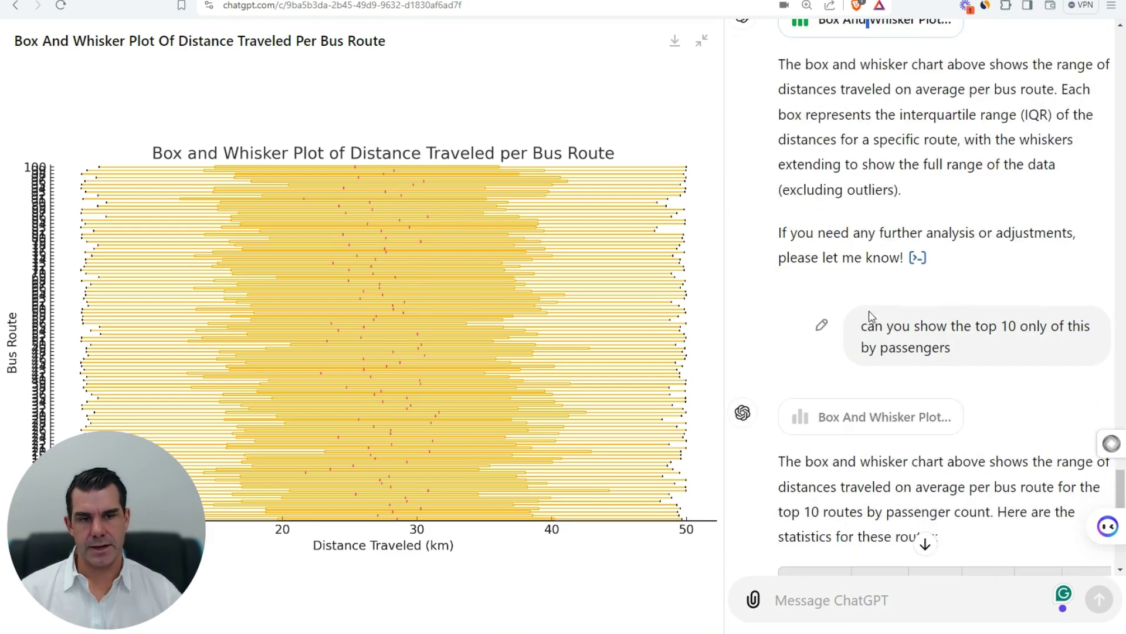
{"action": "left_click_drag", "start_coordinate": [861, 330], "coordinate": [1011, 346]}
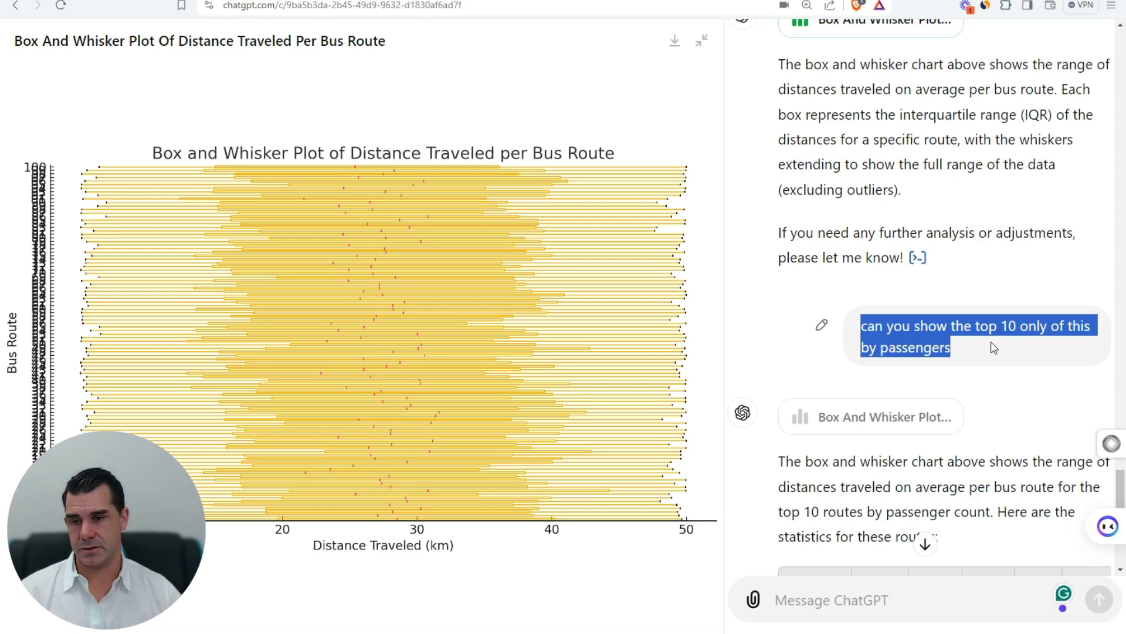
{"action": "scroll", "coordinate": [976, 276], "scroll_direction": "down", "scroll_amount": 5}
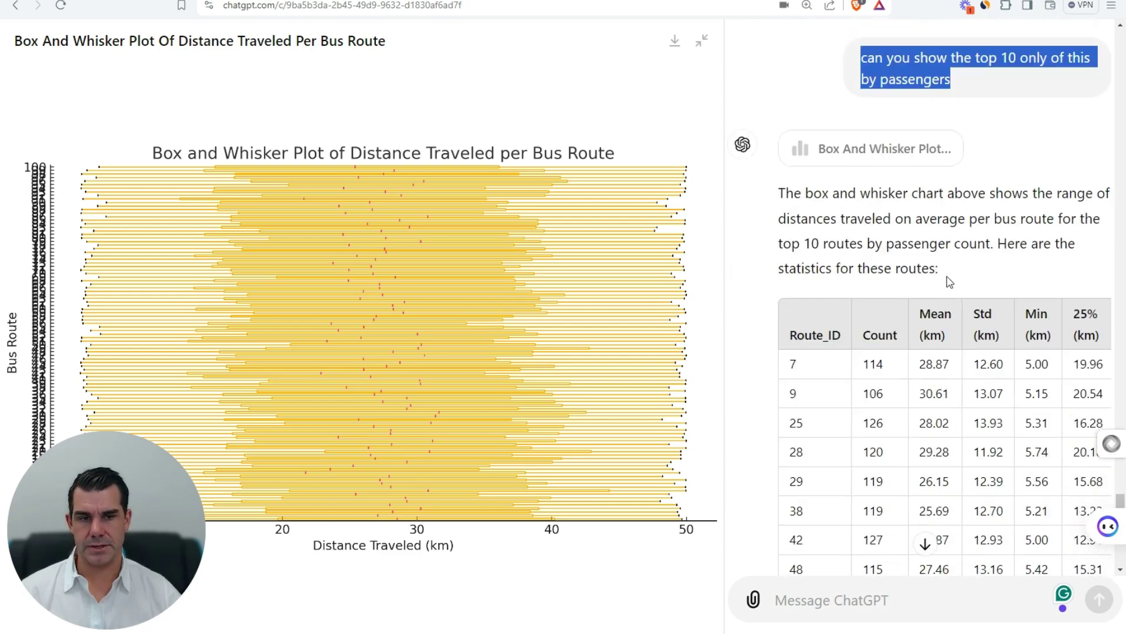
{"action": "scroll", "coordinate": [879, 390], "scroll_direction": "down", "scroll_amount": 2}
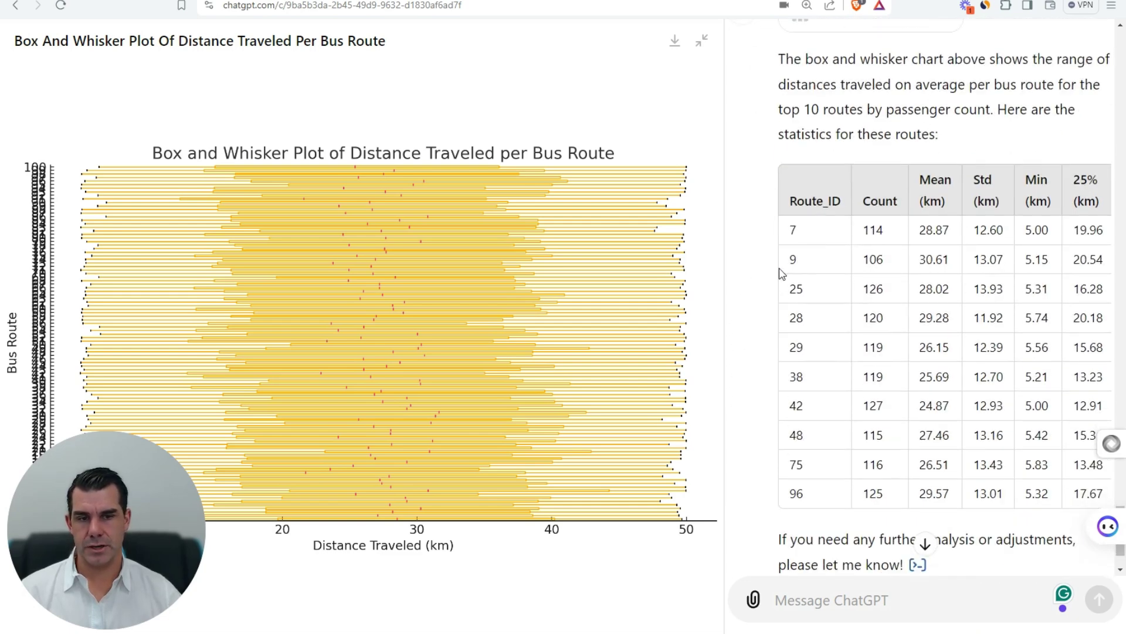
{"action": "scroll", "coordinate": [836, 230], "scroll_direction": "up", "scroll_amount": 1}
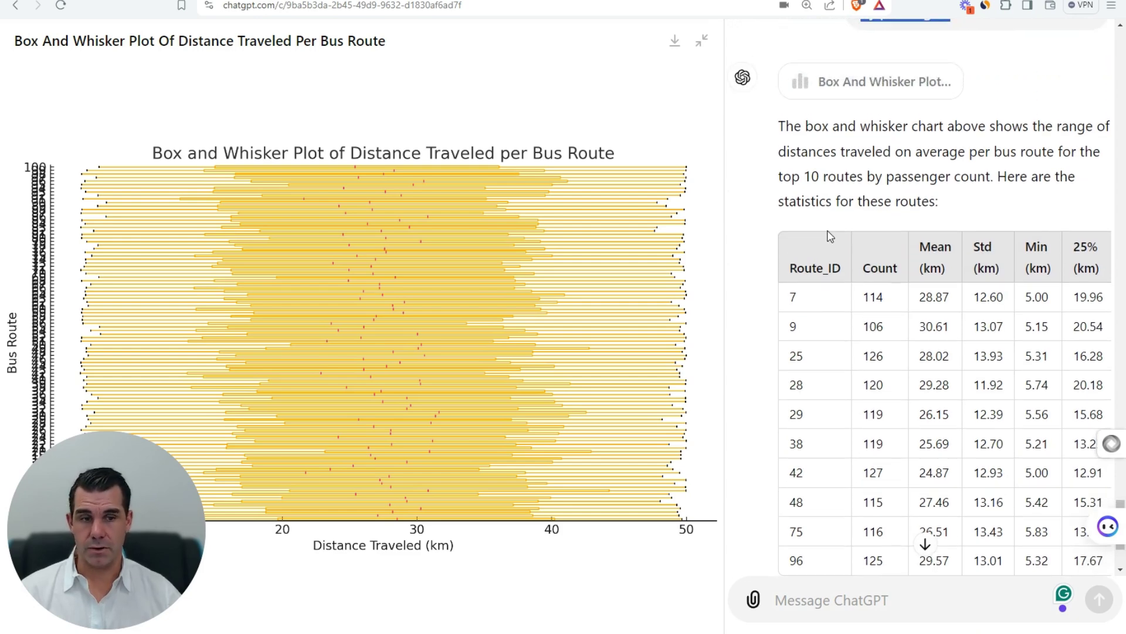
Open ChatGPT's box and whisker plot of distance traveled for the top 10 routes by passengers.
{"action": "scroll", "coordinate": [867, 261], "scroll_direction": "down", "scroll_amount": 1}
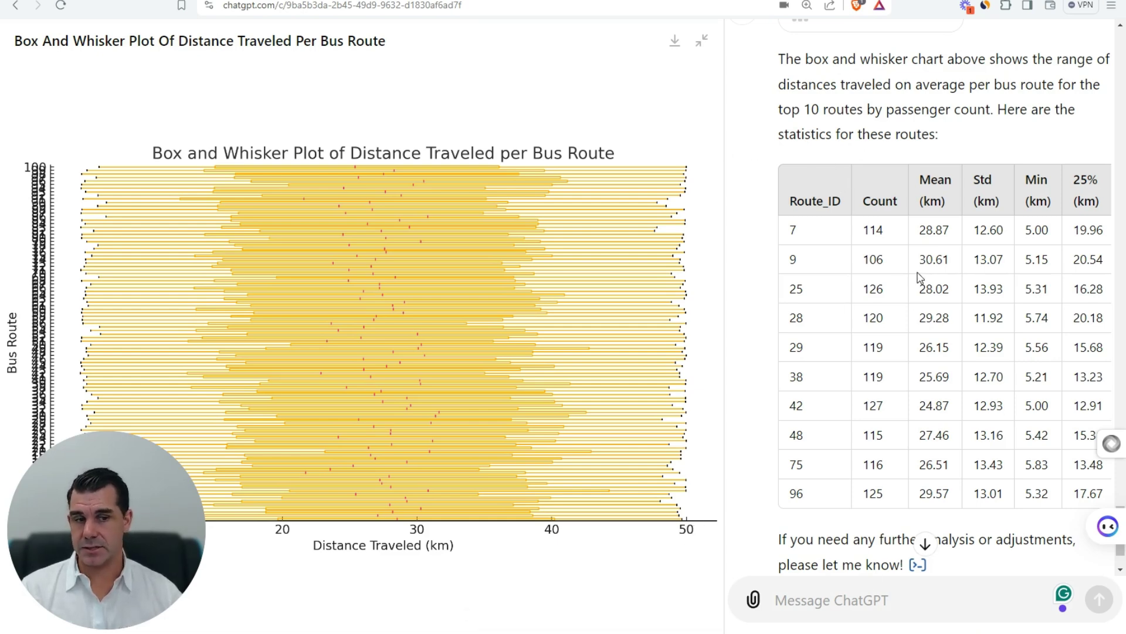
{"action": "scroll", "coordinate": [897, 144], "scroll_direction": "up", "scroll_amount": 1}
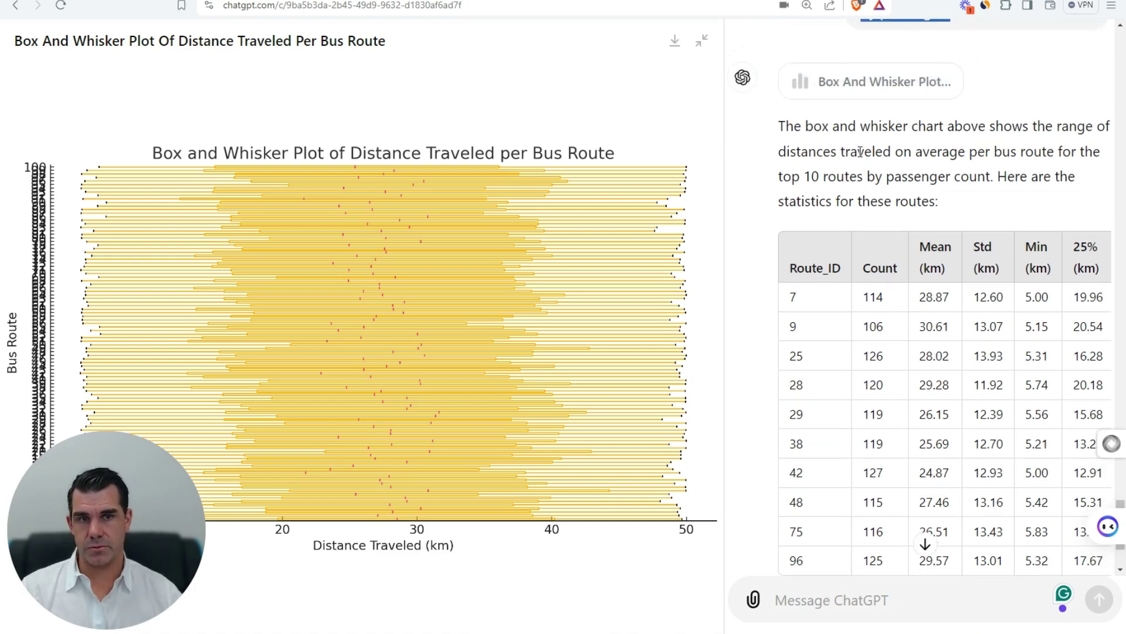
{"action": "left_click", "coordinate": [868, 88]}
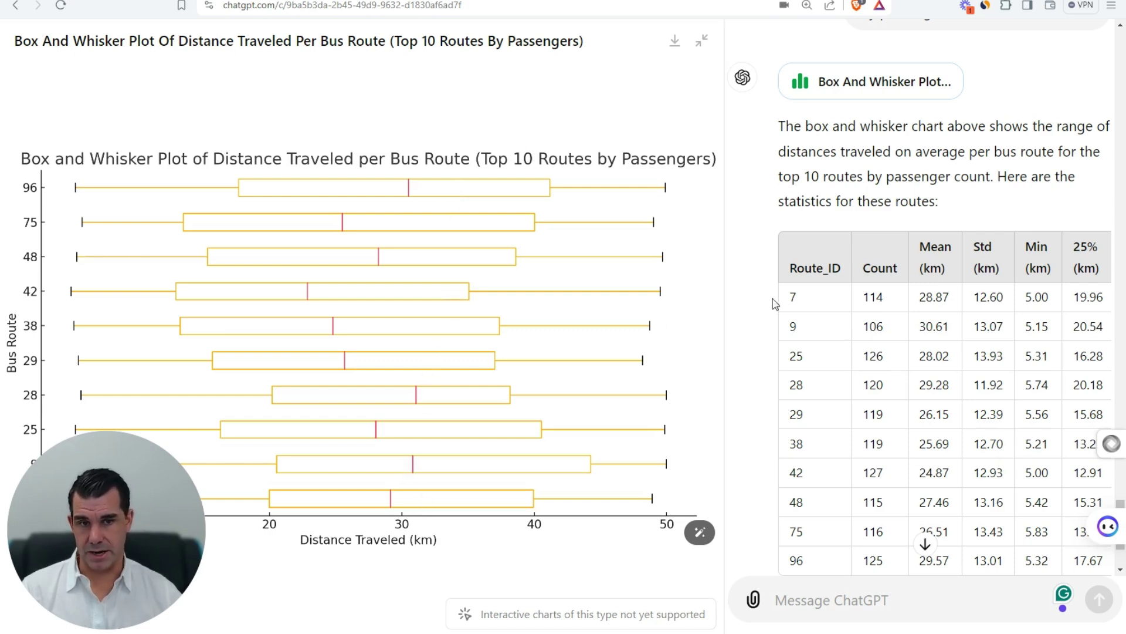
Examine the top 10 routes explanation and the Count column of its distance statistics table.
{"action": "scroll", "coordinate": [910, 234], "scroll_direction": "down", "scroll_amount": 1}
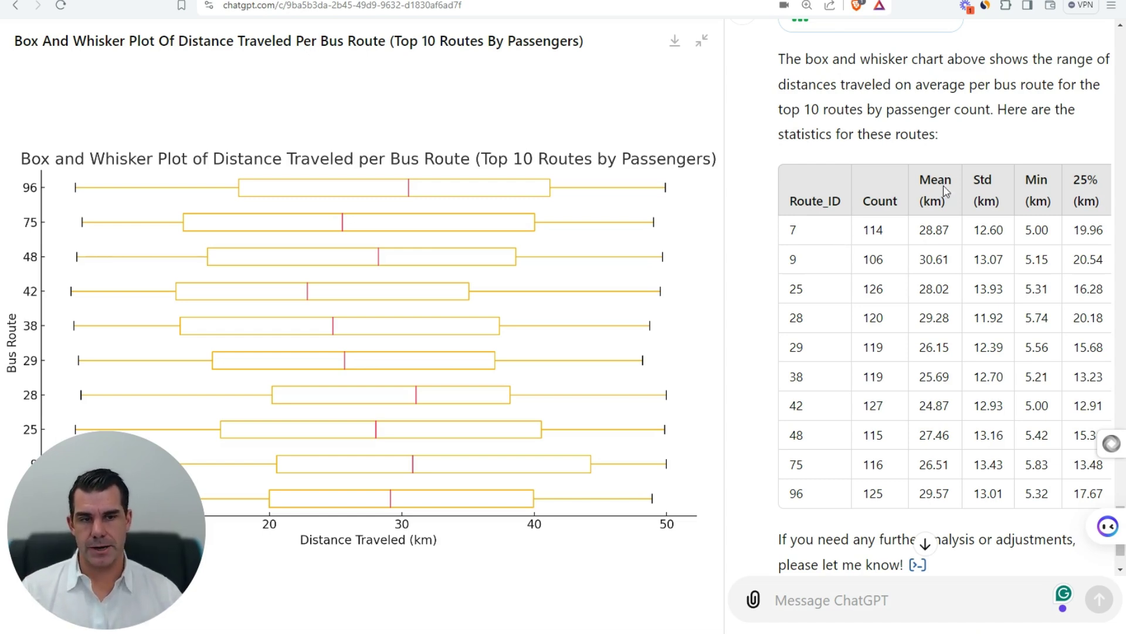
{"action": "scroll", "coordinate": [978, 167], "scroll_direction": "up", "scroll_amount": 1}
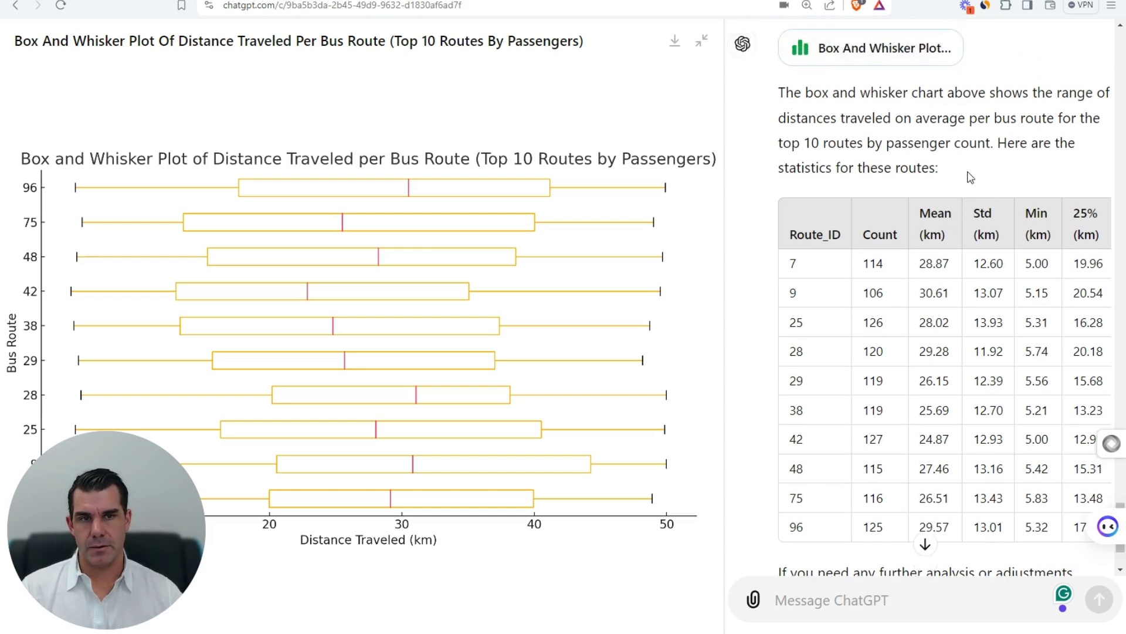
{"action": "scroll", "coordinate": [988, 282], "scroll_direction": "down", "scroll_amount": 1}
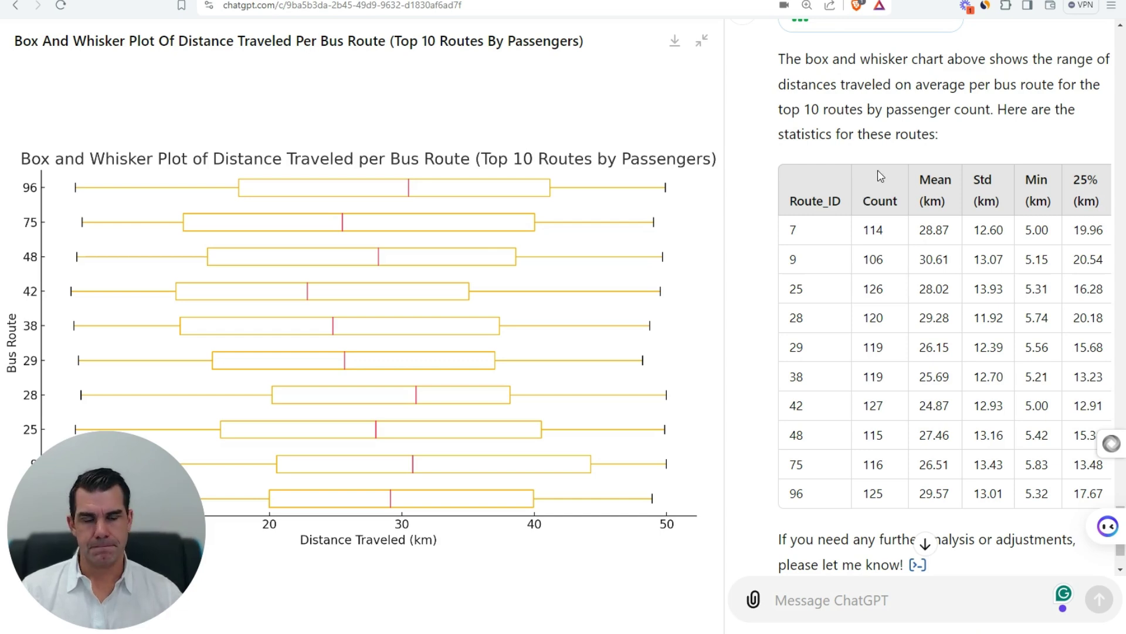
{"action": "scroll", "coordinate": [896, 182], "scroll_direction": "up", "scroll_amount": 1}
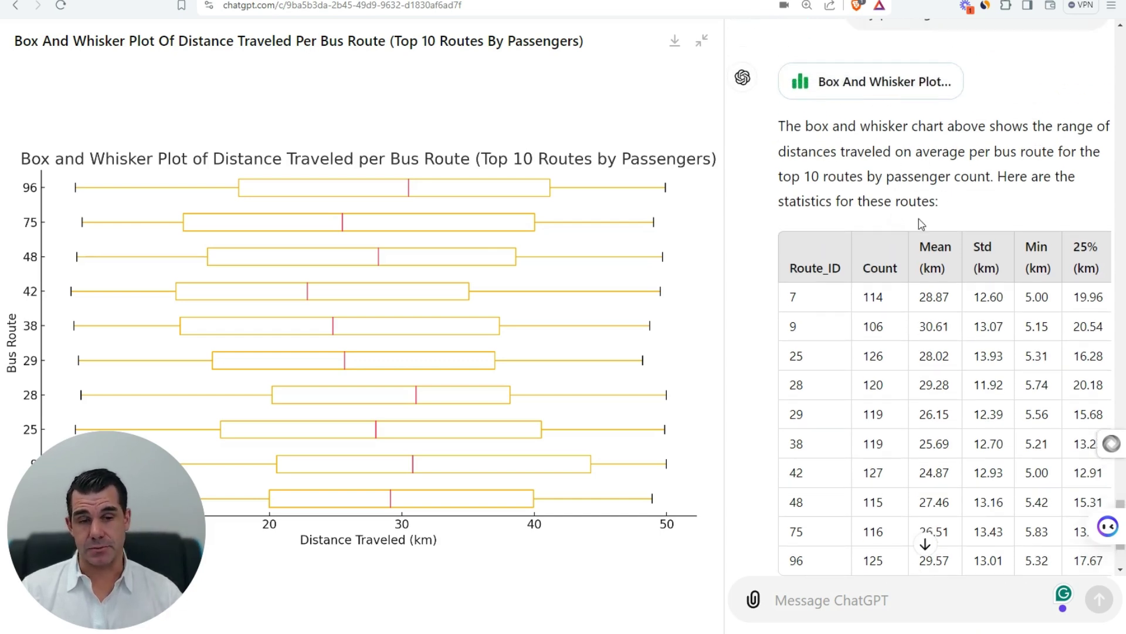
{"action": "scroll", "coordinate": [921, 224], "scroll_direction": "down", "scroll_amount": 1}
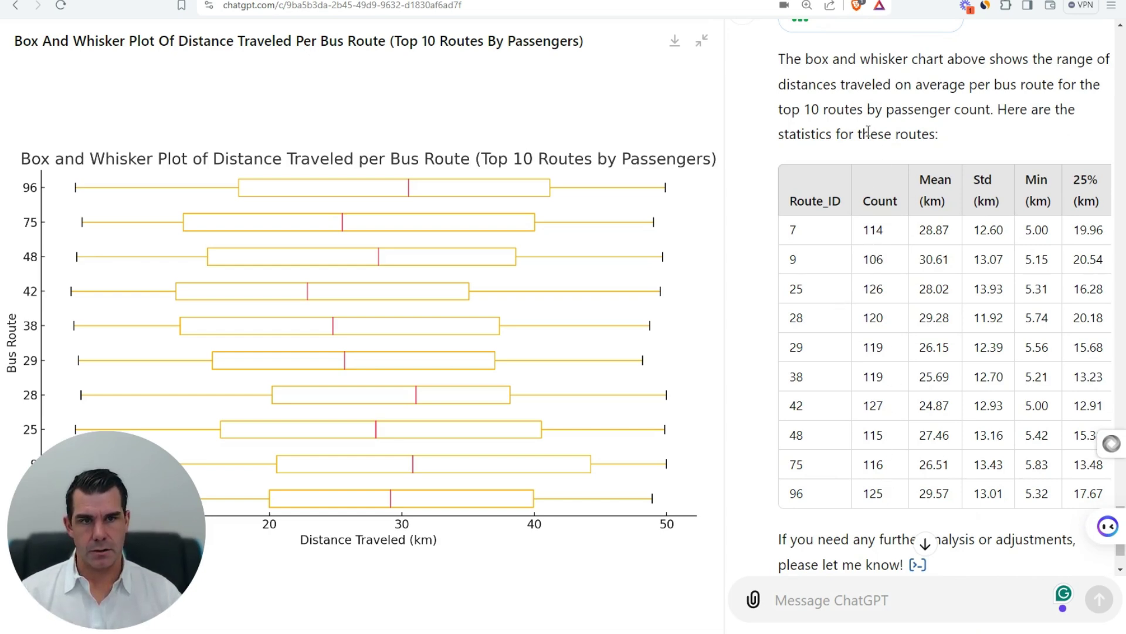
{"action": "left_click_drag", "start_coordinate": [824, 59], "coordinate": [977, 112]}
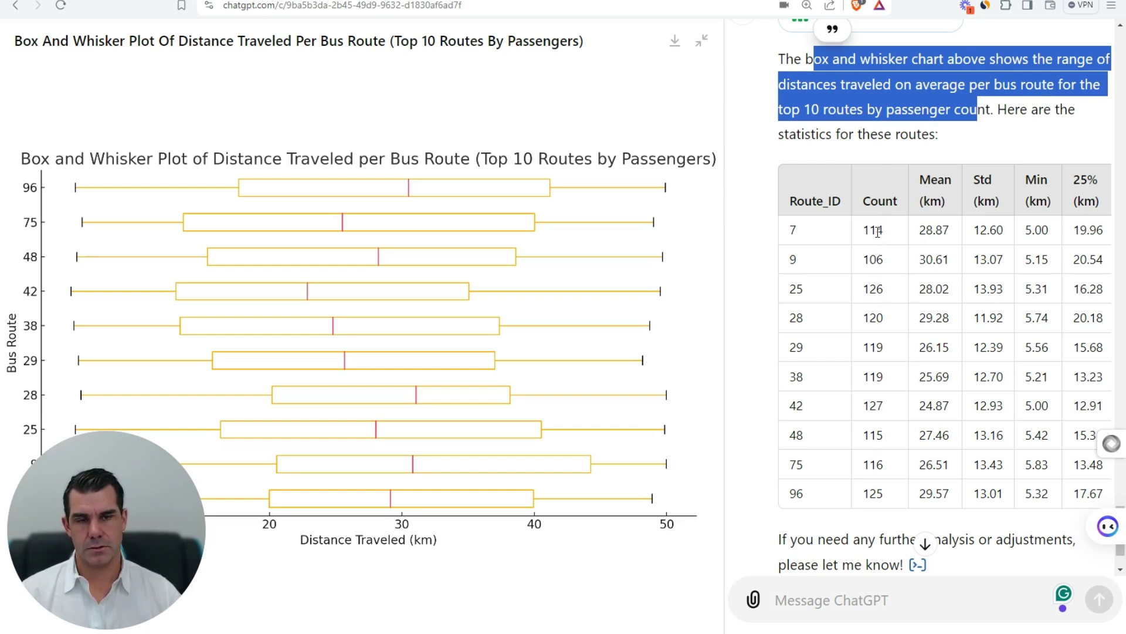
{"action": "double_click", "coordinate": [874, 199]}
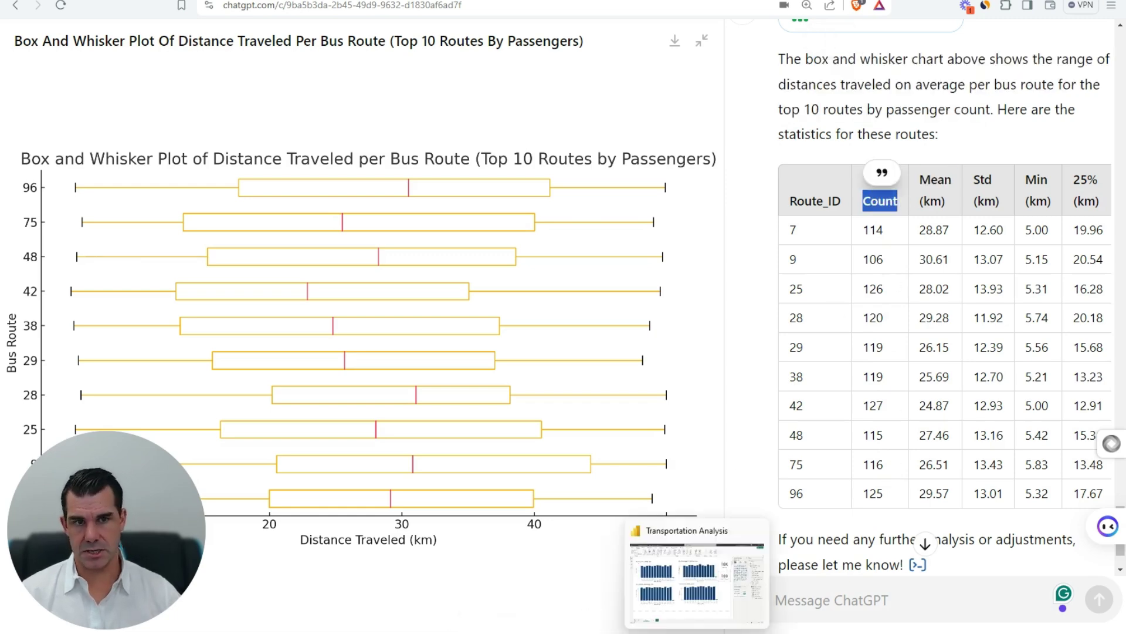
Switch to Power BI, add a new report page and build a table listing Route_ID without summarization.
{"action": "left_click", "coordinate": [697, 633]}
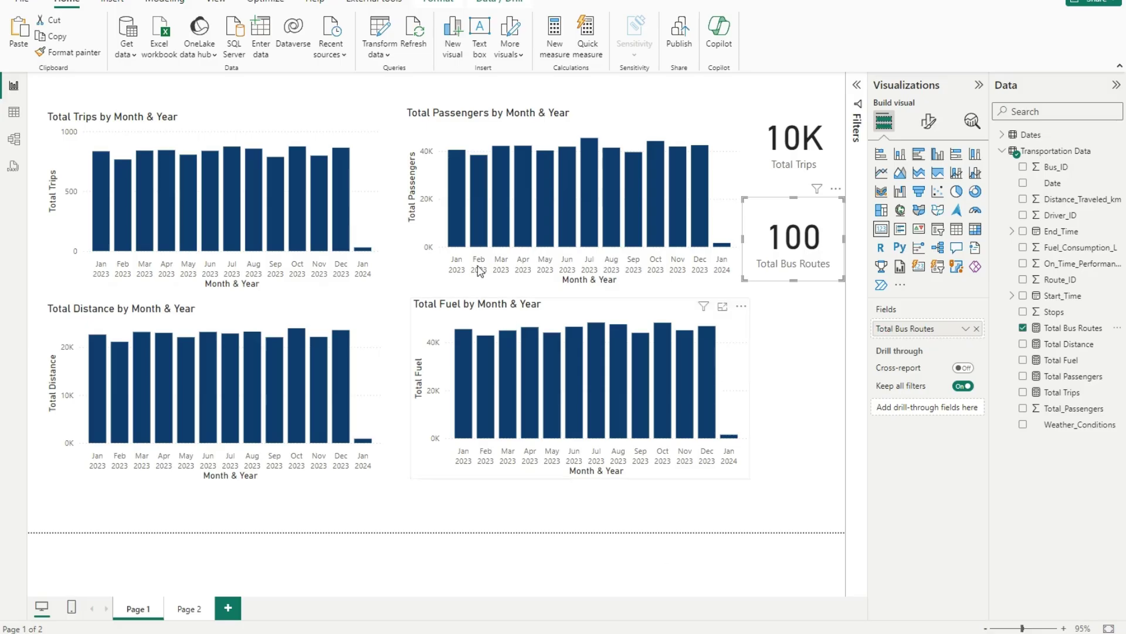
{"action": "left_click", "coordinate": [198, 614]}
{"action": "left_click", "coordinate": [228, 607]}
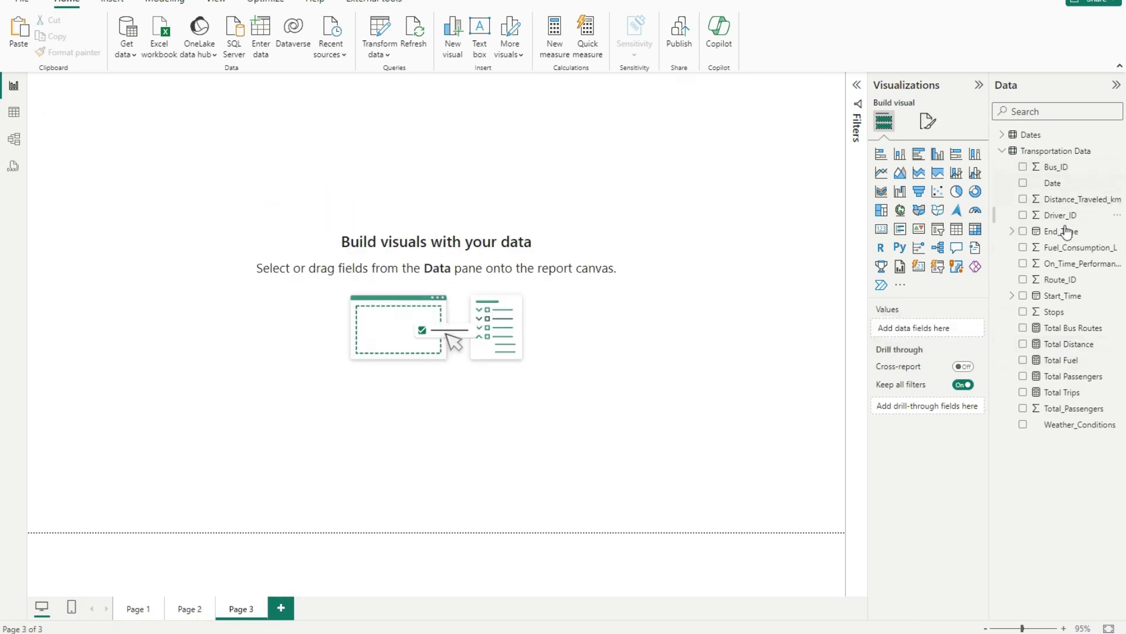
{"action": "left_click_drag", "start_coordinate": [1061, 281], "coordinate": [289, 220]}
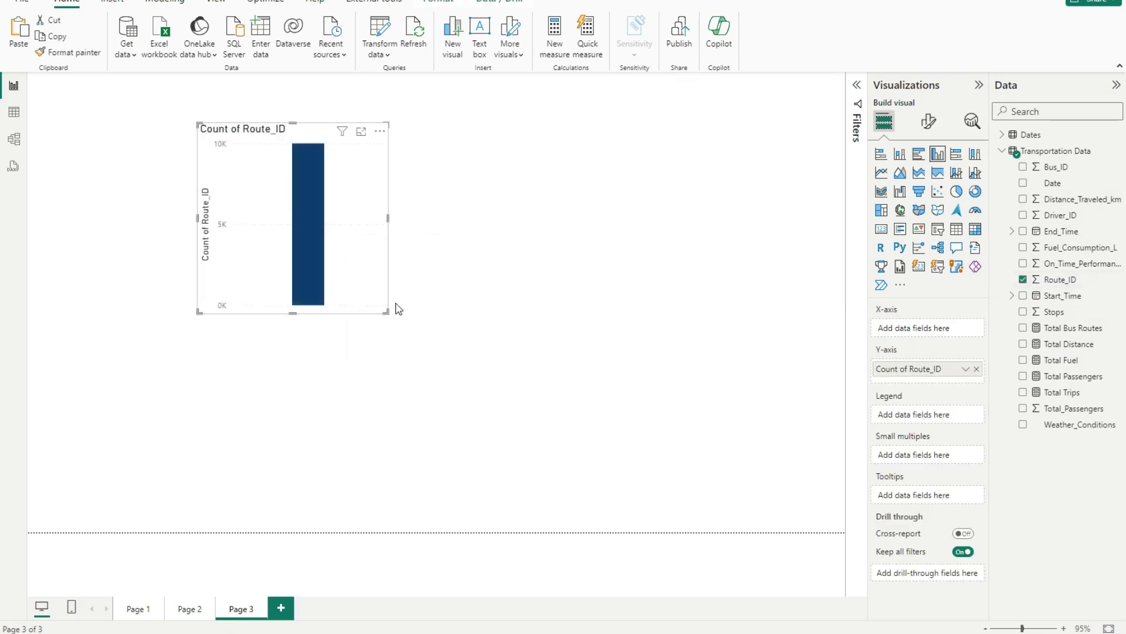
{"action": "left_click", "coordinate": [957, 229]}
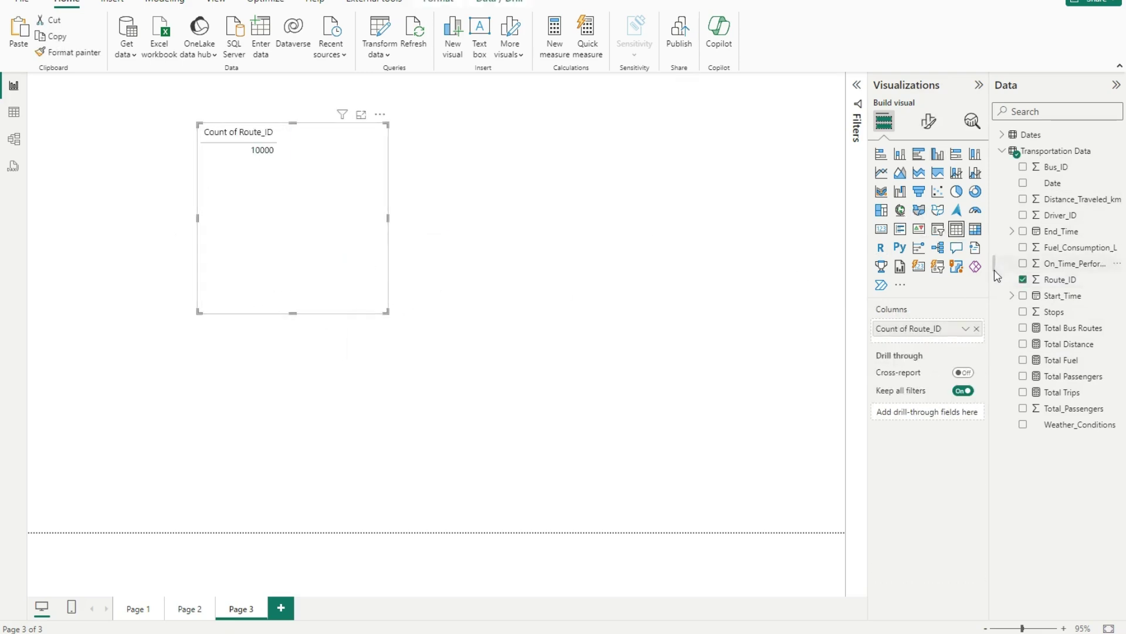
{"action": "left_click", "coordinate": [966, 328]}
{"action": "left_click", "coordinate": [1029, 415]}
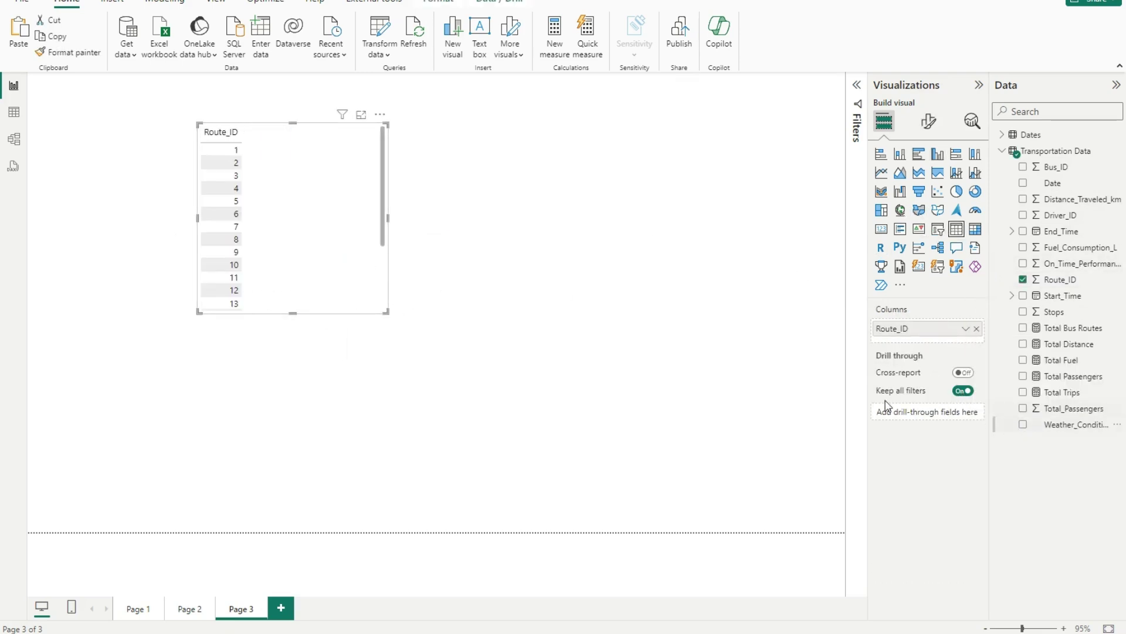
Enlarge the Route_ID table, add Total Passengers to it and sort it by passengers in descending order.
{"action": "left_click_drag", "start_coordinate": [385, 312], "coordinate": [608, 450]}
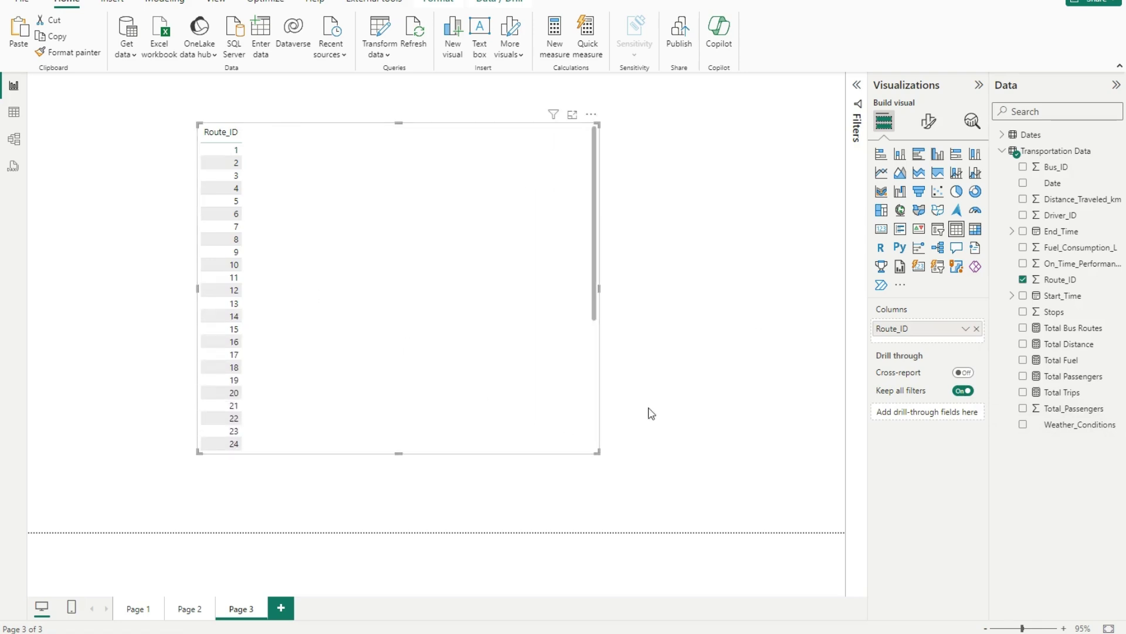
{"action": "left_click_drag", "start_coordinate": [1082, 378], "coordinate": [477, 280]}
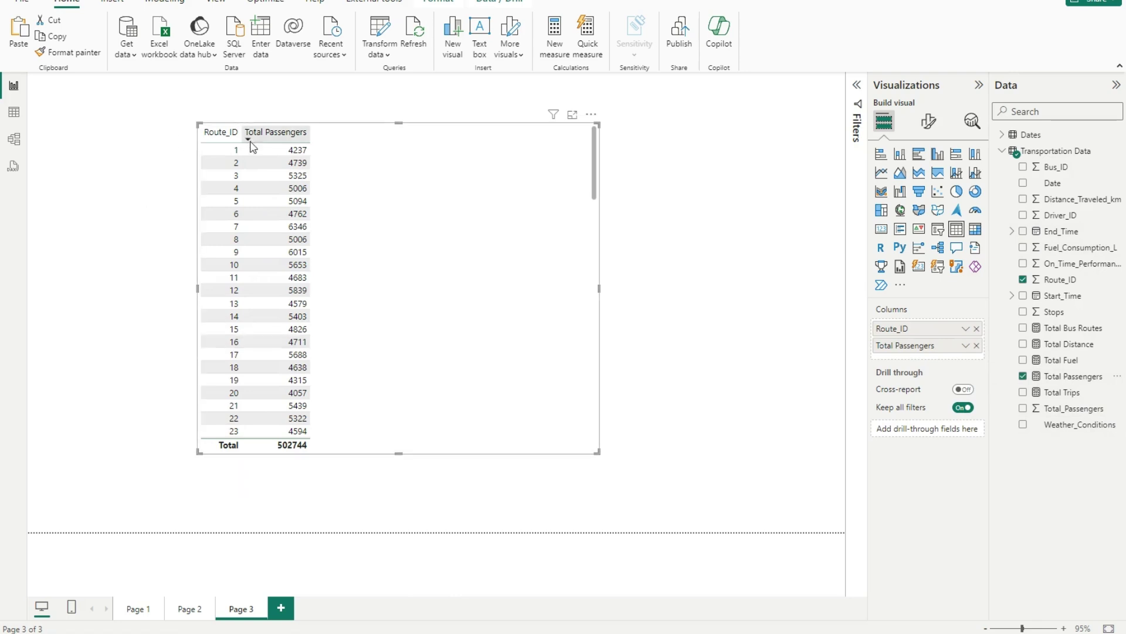
{"action": "left_click", "coordinate": [276, 136]}
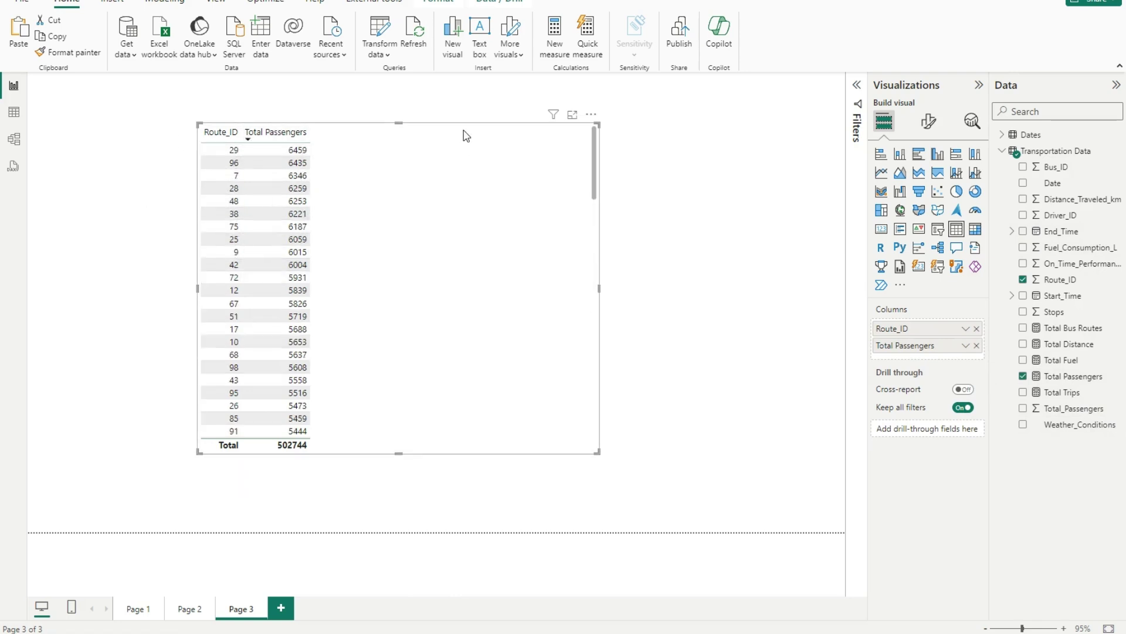
{"action": "left_click_drag", "start_coordinate": [594, 120], "coordinate": [486, 150]}
Switch back to ChatGPT and review the top 10 routes request and its full statistics table.
{"action": "mouse_move", "coordinate": [679, 610]}
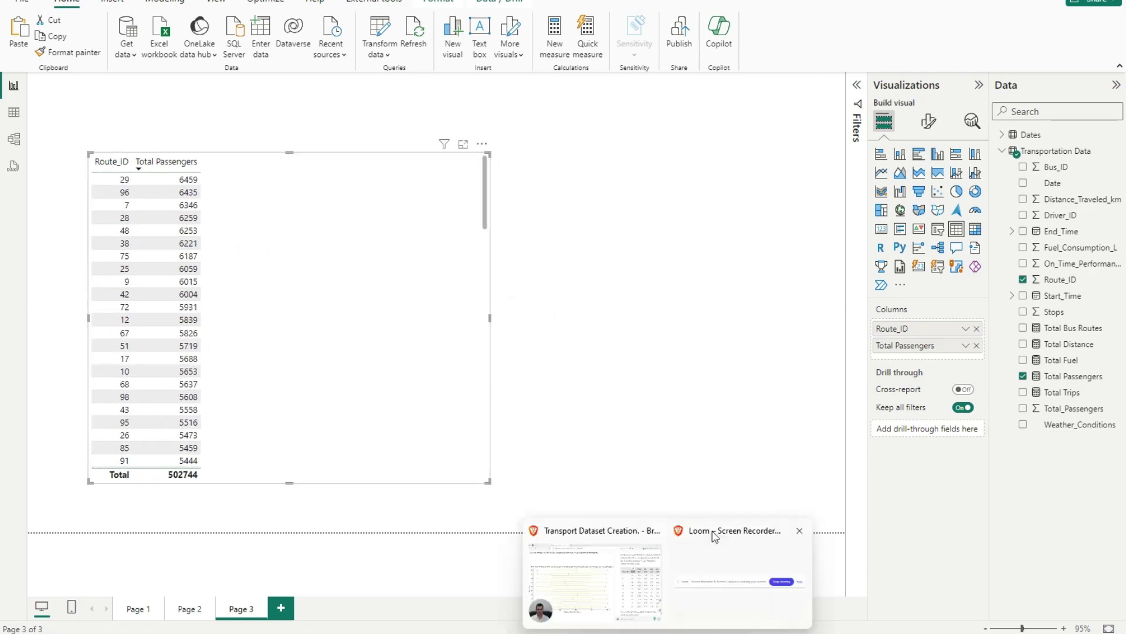
{"action": "left_click", "coordinate": [596, 592]}
{"action": "scroll", "coordinate": [845, 230], "scroll_direction": "up", "scroll_amount": 2}
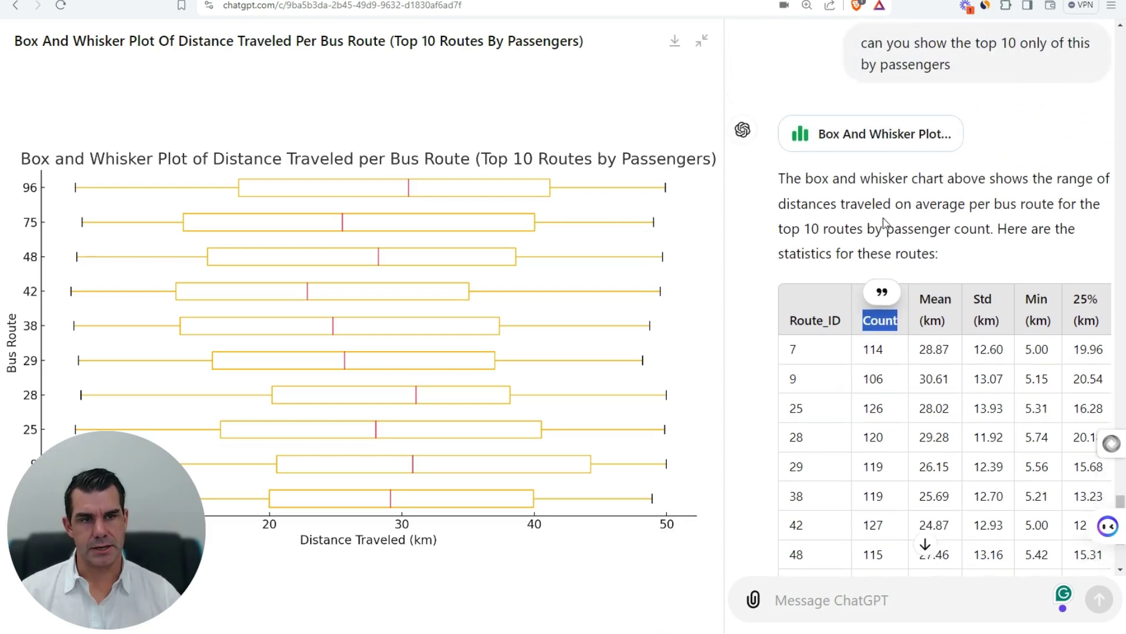
{"action": "scroll", "coordinate": [914, 491], "scroll_direction": "down", "scroll_amount": 4}
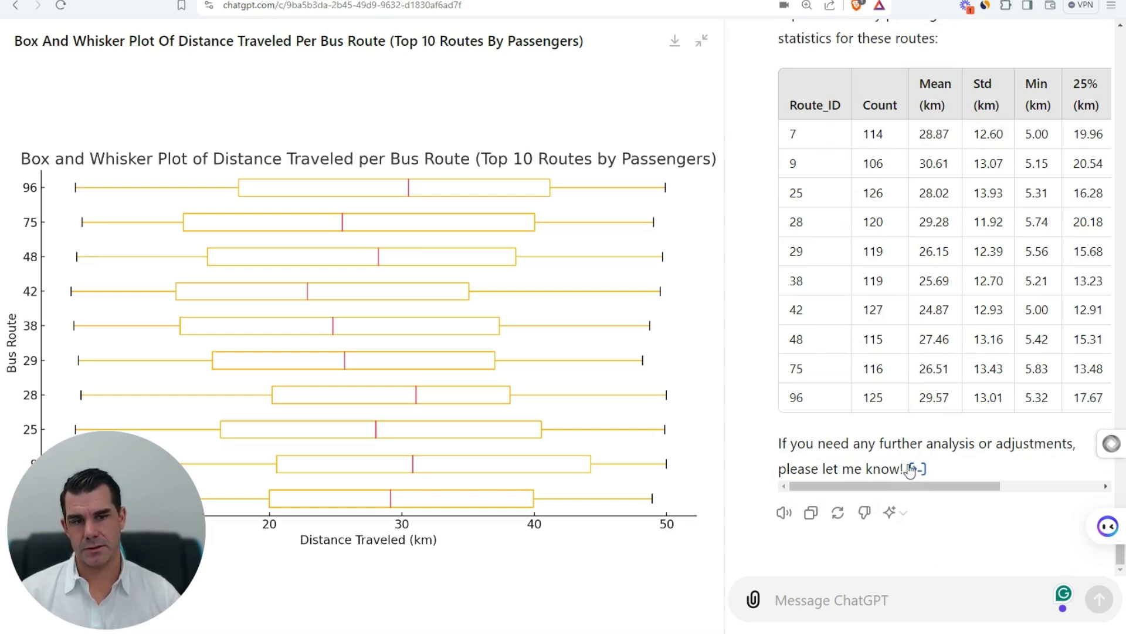
{"action": "left_click_drag", "start_coordinate": [962, 486], "coordinate": [1062, 483]}
{"action": "scroll", "coordinate": [938, 476], "scroll_direction": "left", "scroll_amount": 5}
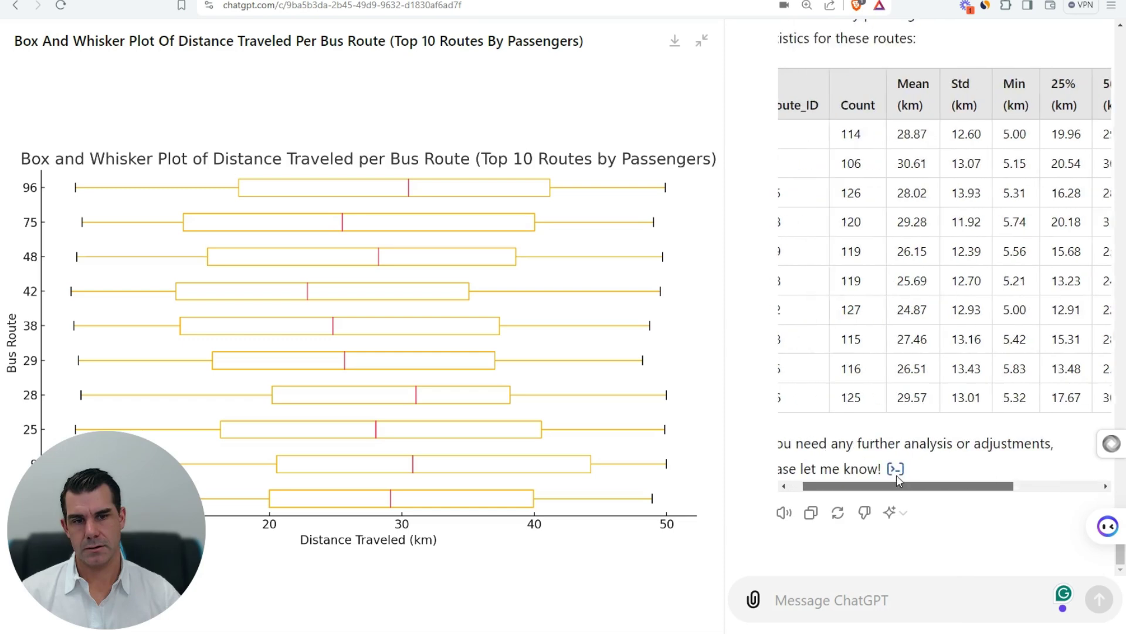
Open the Python analysis behind the top 10 routes answer, examine its grouping code and result table, and close it.
{"action": "left_click", "coordinate": [917, 469]}
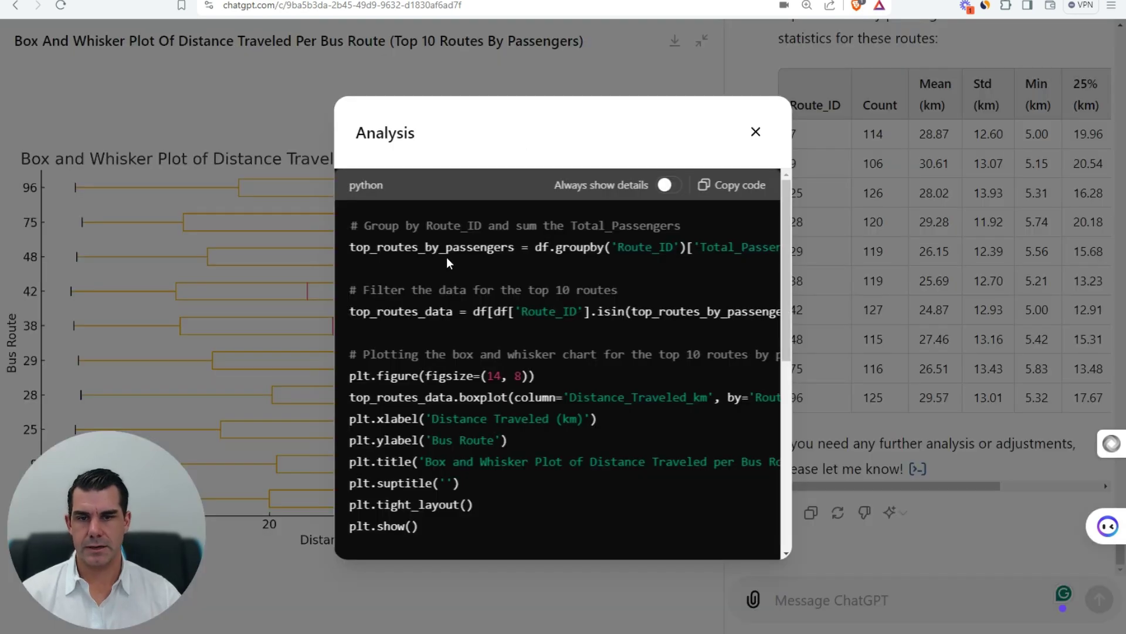
{"action": "left_click_drag", "start_coordinate": [423, 248], "coordinate": [301, 257]}
{"action": "left_click", "coordinate": [388, 313]}
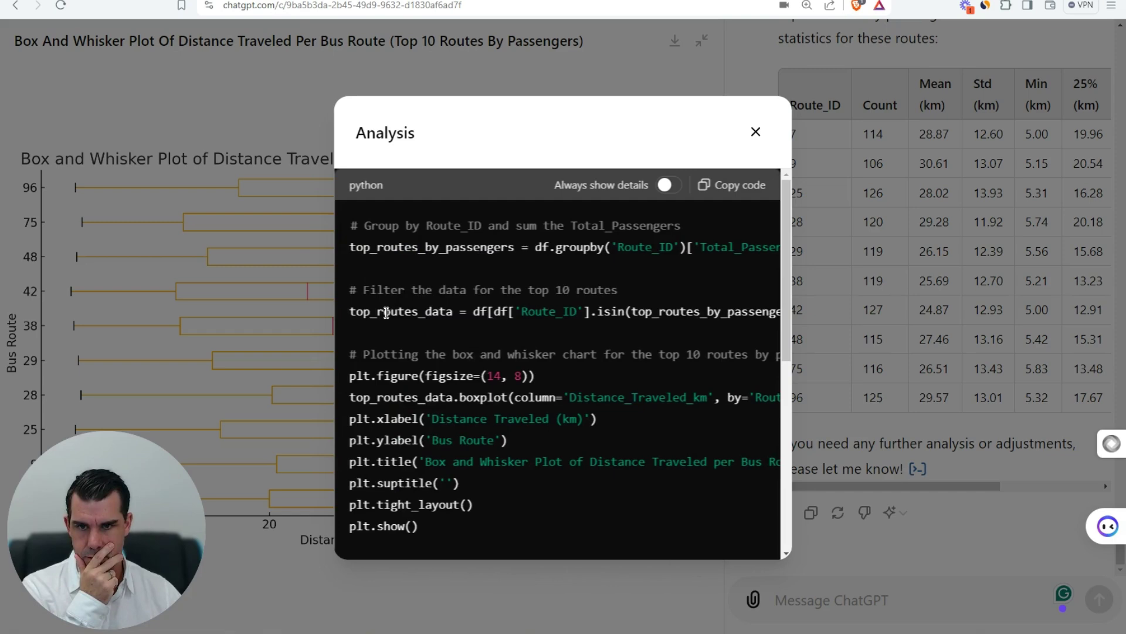
{"action": "left_click_drag", "start_coordinate": [374, 313], "coordinate": [711, 316]}
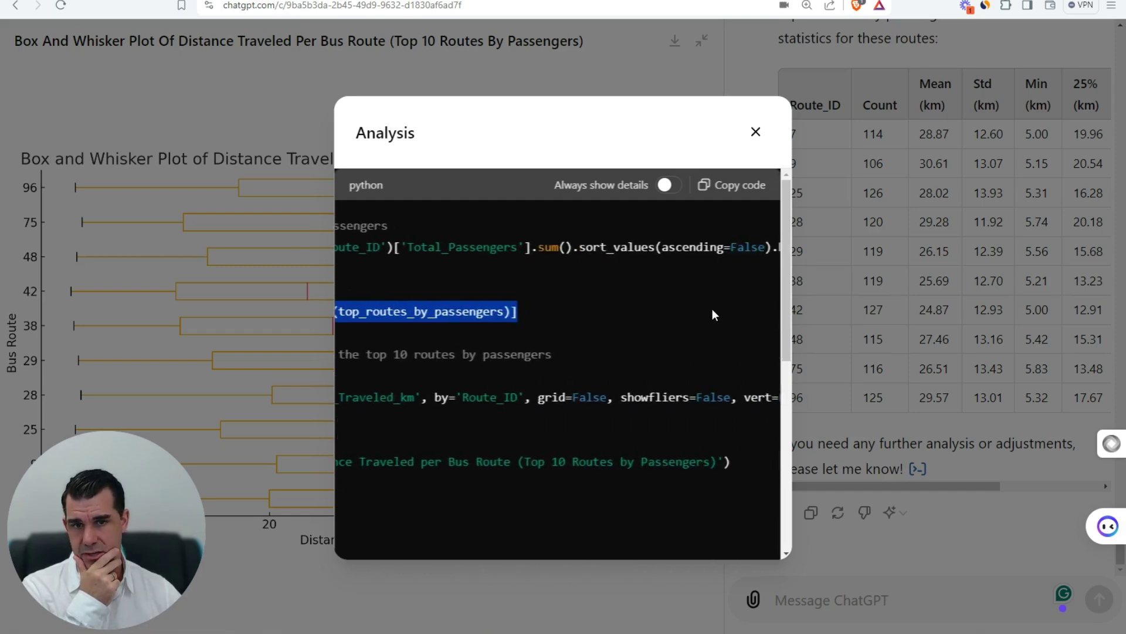
{"action": "left_click_drag", "start_coordinate": [713, 245], "coordinate": [290, 248]}
{"action": "scroll", "coordinate": [425, 299], "scroll_direction": "down", "scroll_amount": 3}
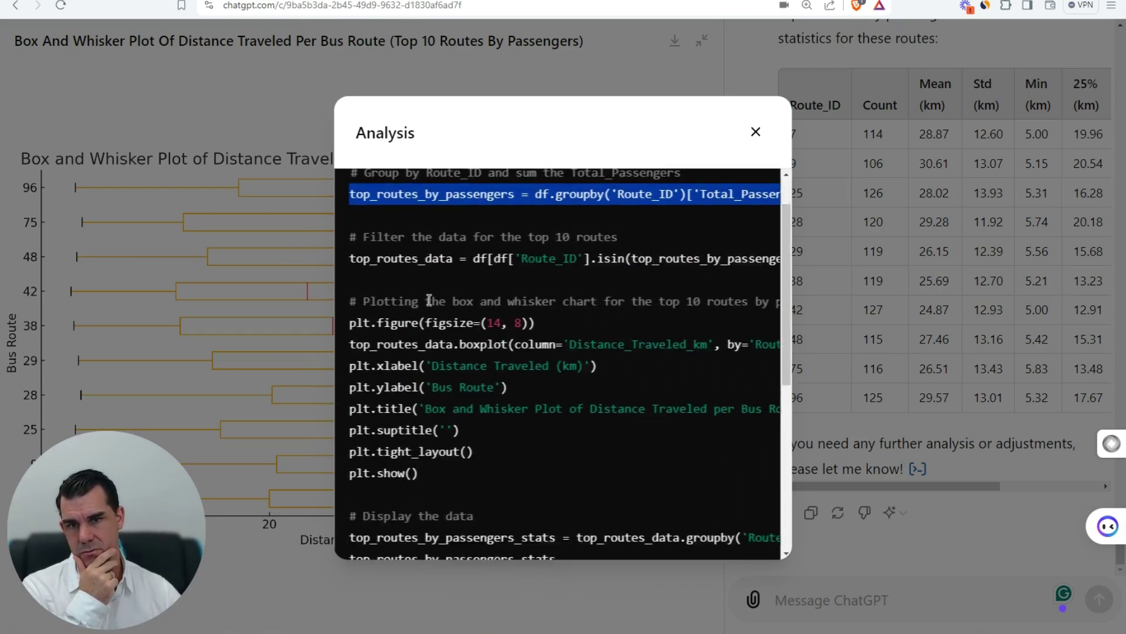
{"action": "scroll", "coordinate": [423, 293], "scroll_direction": "down", "scroll_amount": 2}
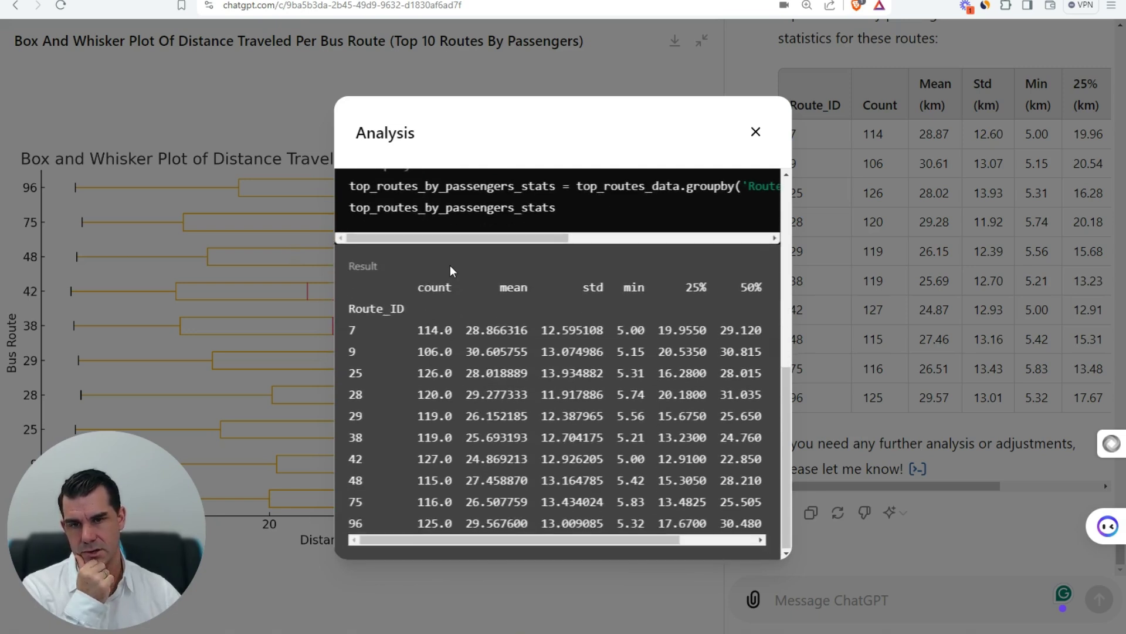
{"action": "left_click_drag", "start_coordinate": [551, 536], "coordinate": [600, 543]}
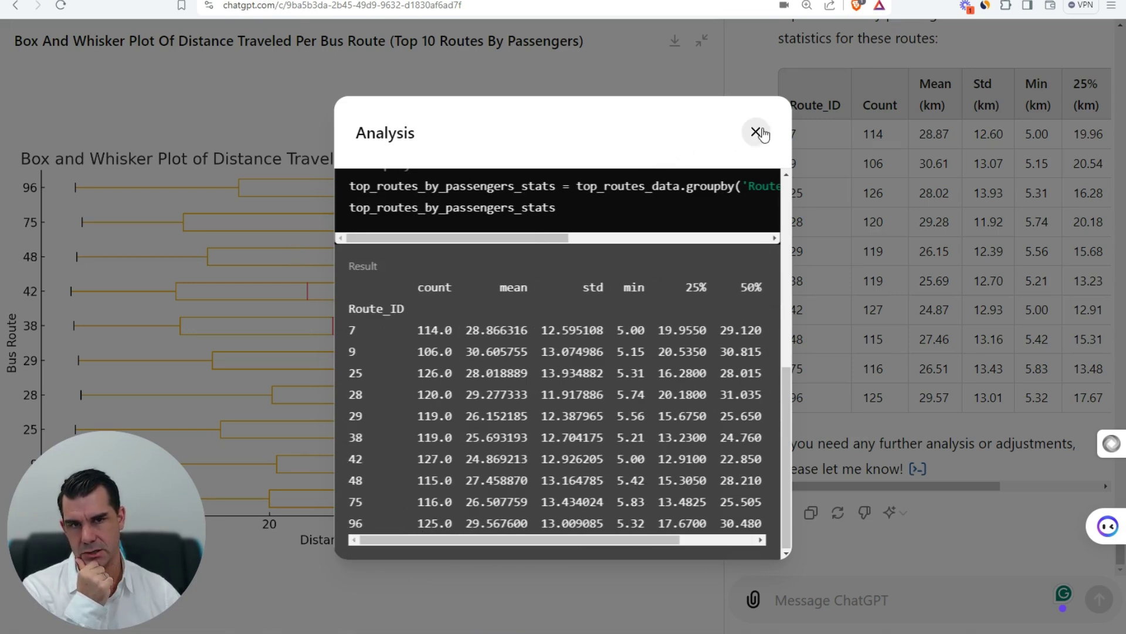
{"action": "left_click", "coordinate": [757, 132]}
Switch to Power BI, add Total Trips to the route table, and compare the trips with ChatGPT's Count column.
{"action": "left_click", "coordinate": [596, 572]}
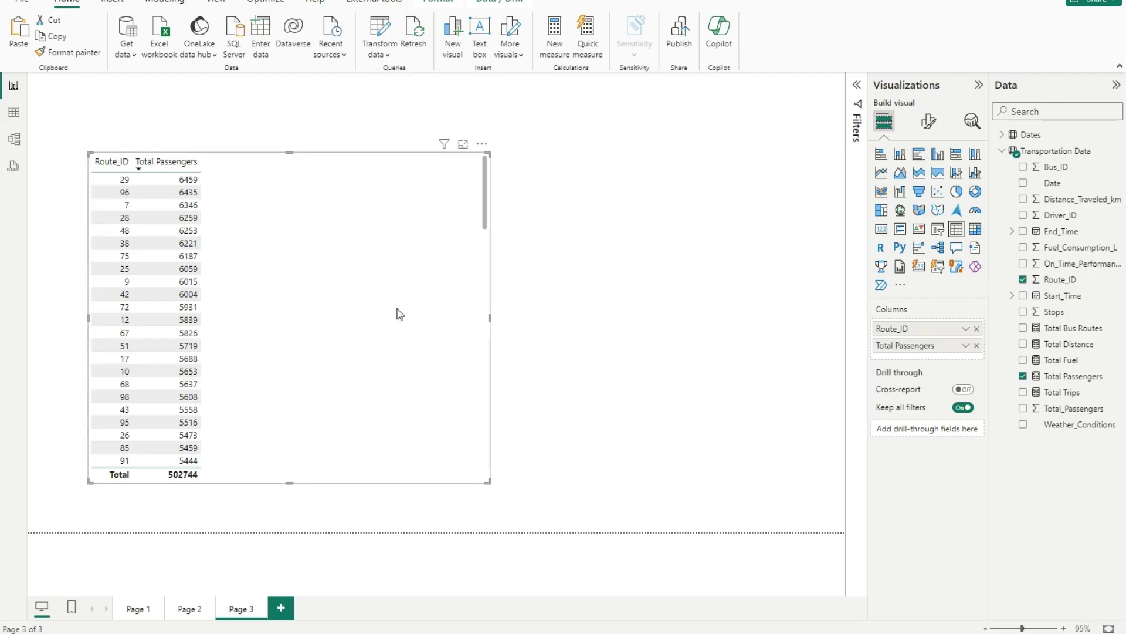
{"action": "left_click", "coordinate": [1056, 399]}
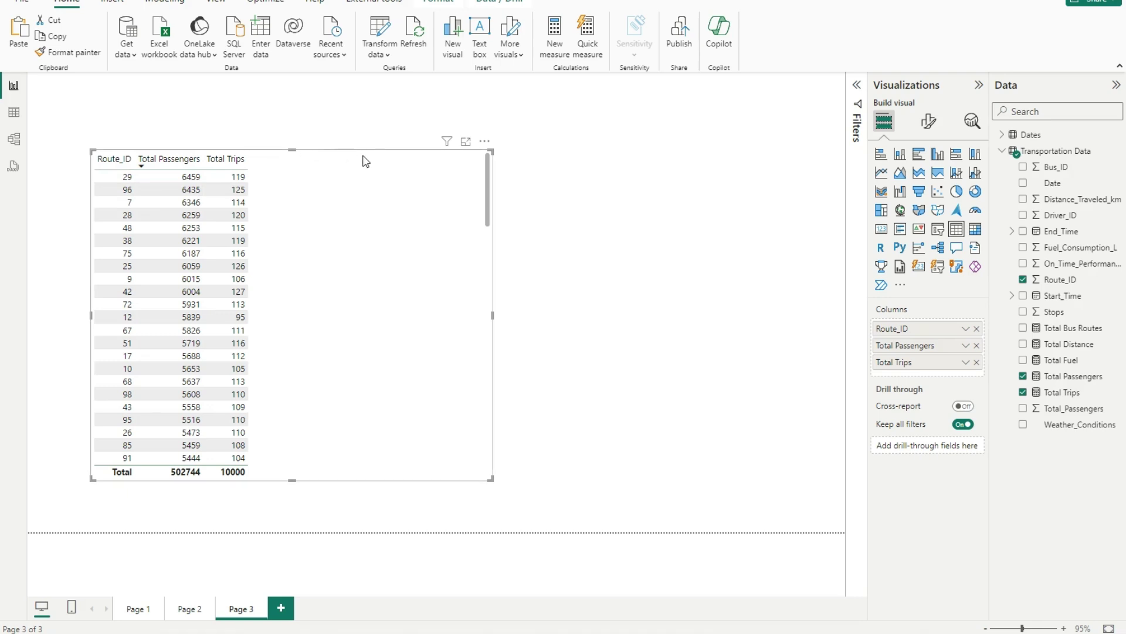
{"action": "left_click_drag", "start_coordinate": [486, 148], "coordinate": [498, 109]}
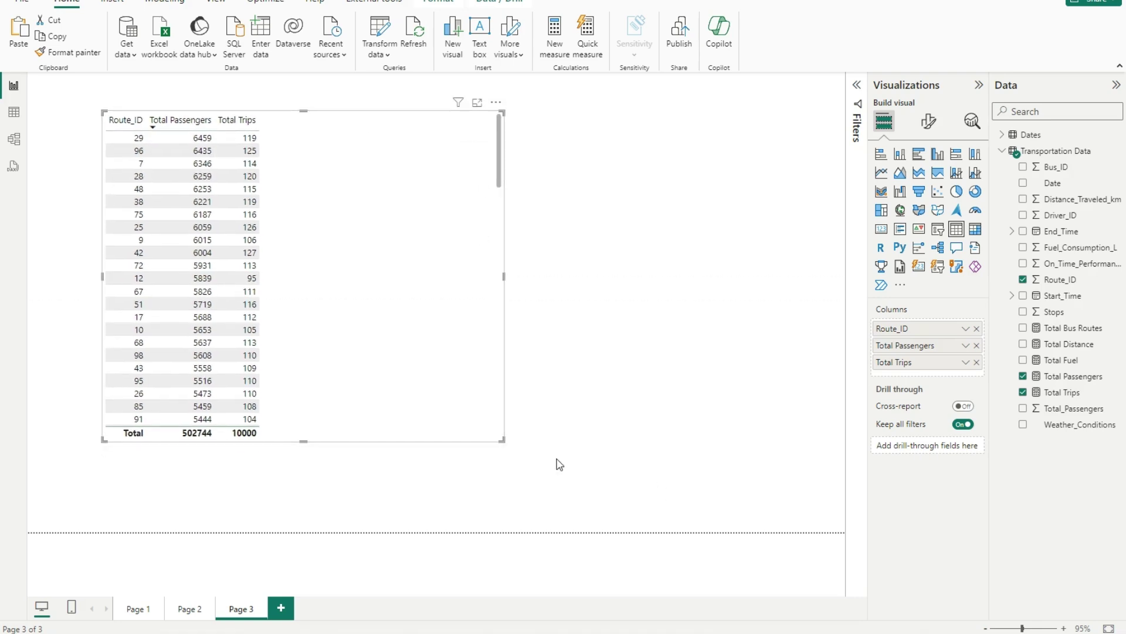
{"action": "mouse_move", "coordinate": [662, 631]}
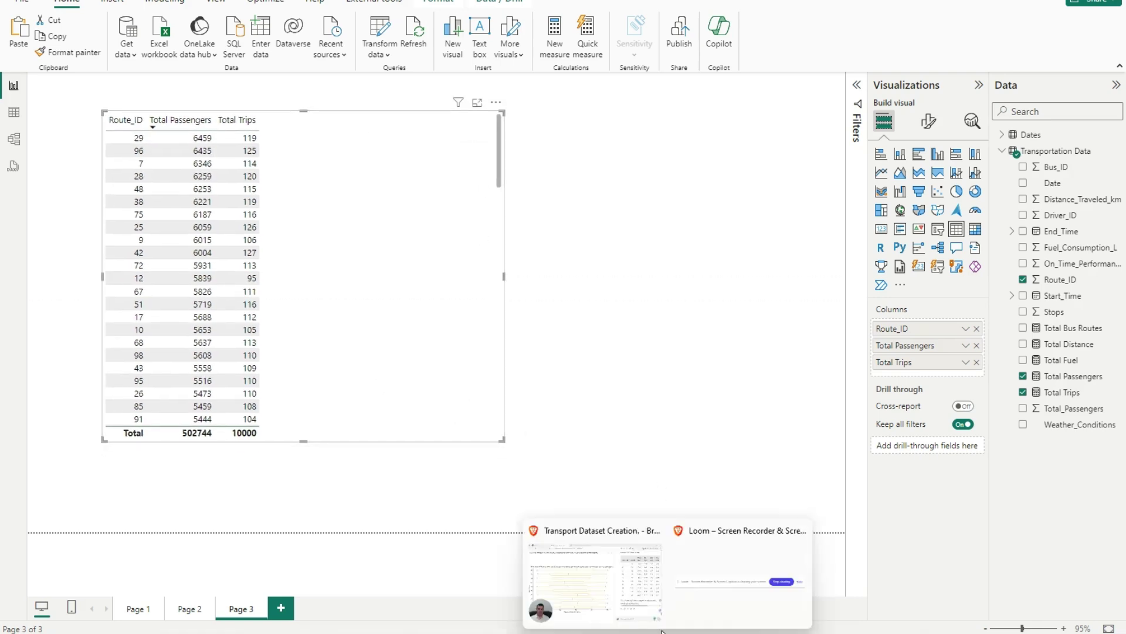
{"action": "left_click", "coordinate": [627, 599]}
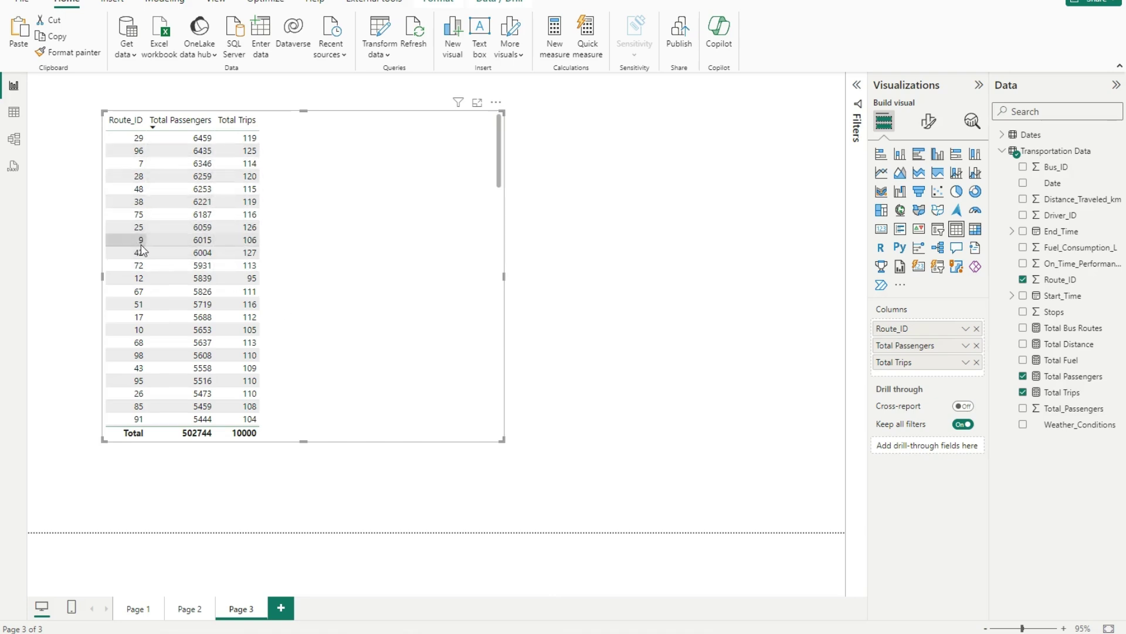
Set the font size of the route table's values to 16 and enlarge the table to show more rows.
{"action": "left_click", "coordinate": [927, 121]}
{"action": "left_click", "coordinate": [896, 270]}
{"action": "left_click", "coordinate": [956, 337]}
{"action": "type", "text": "16"}
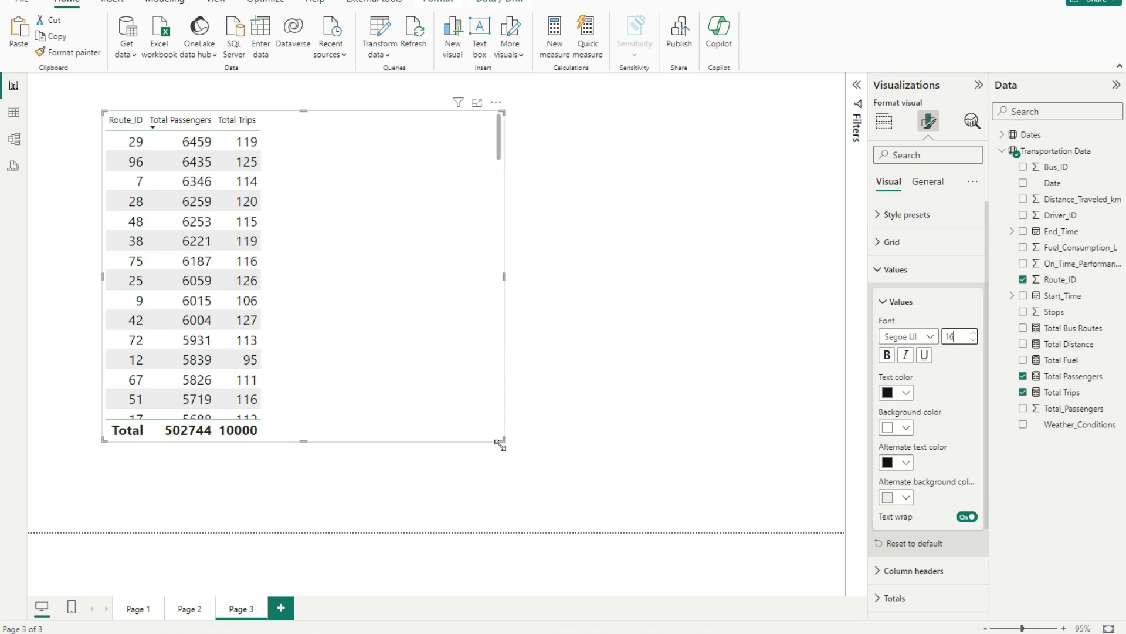
{"action": "left_click_drag", "start_coordinate": [501, 443], "coordinate": [538, 511]}
{"action": "left_click_drag", "start_coordinate": [100, 110], "coordinate": [77, 90]}
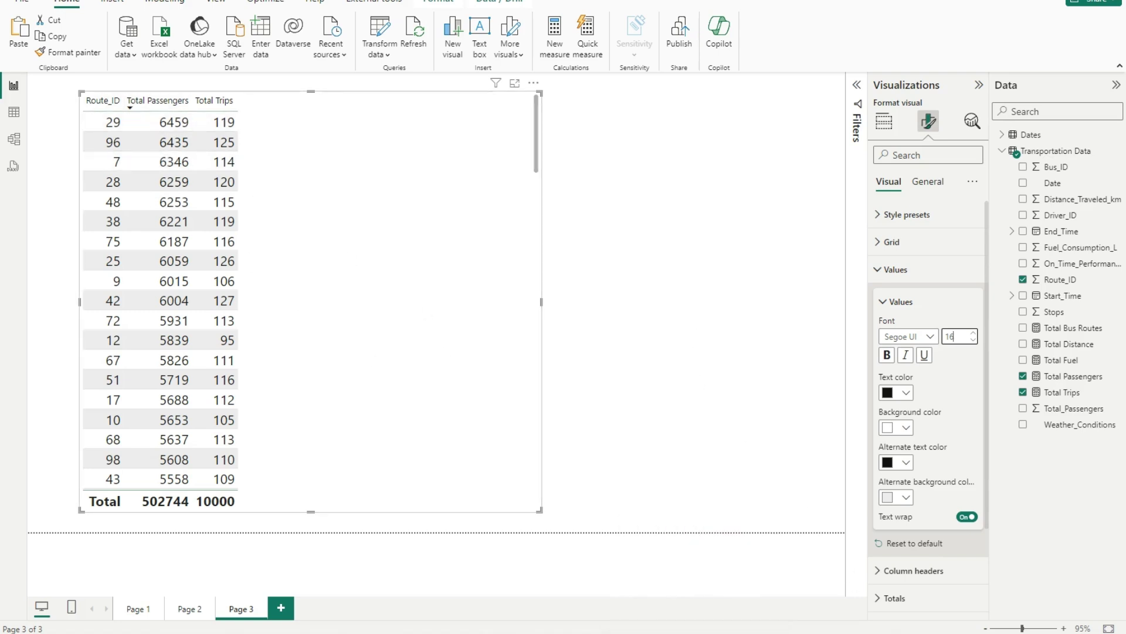
Switch to ChatGPT and view the remaining percentile and maximum columns of the top 10 routes statistics table.
{"action": "left_click", "coordinate": [580, 546]}
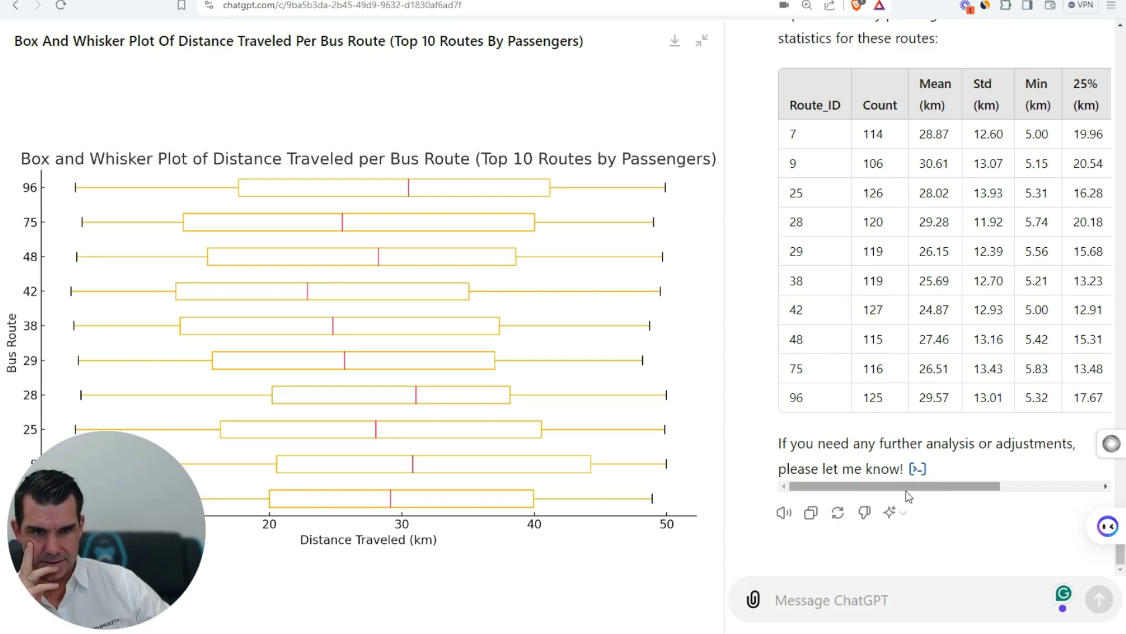
{"action": "left_click_drag", "start_coordinate": [910, 492], "coordinate": [1083, 491]}
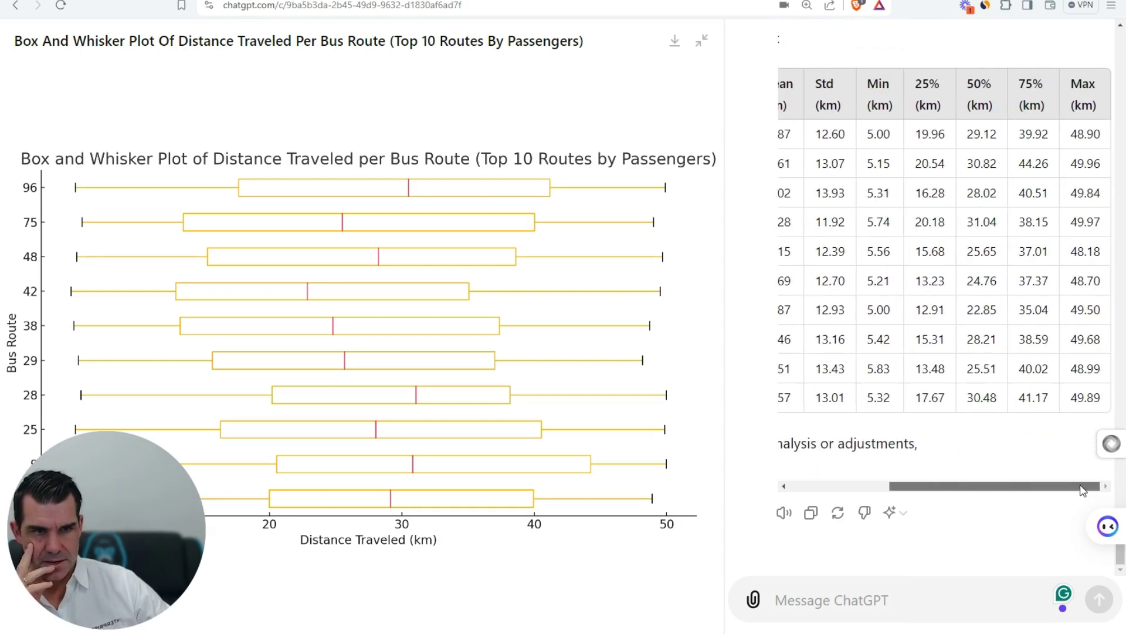
{"action": "right_click", "coordinate": [1079, 496]}
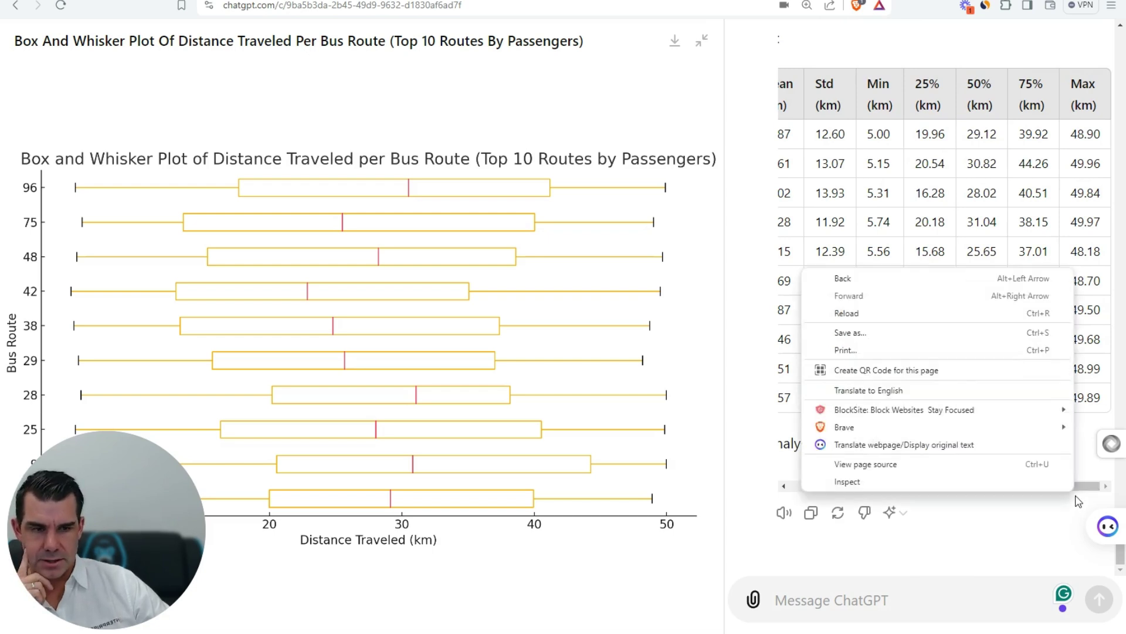
Start a new ChatGPT prompt reading "can you rank the top 10 bus routes".
{"action": "left_click", "coordinate": [933, 585]}
{"action": "type", "text": "can you rank te"}
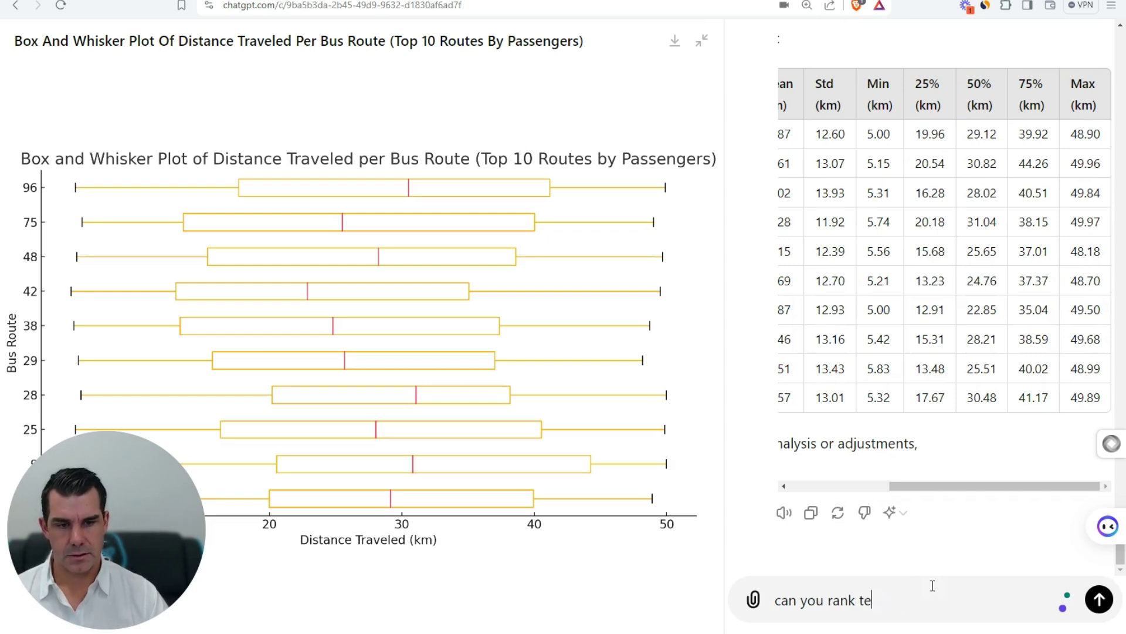
{"action": "key", "text": "BackSpace"}
{"action": "type", "text": "he top t"}
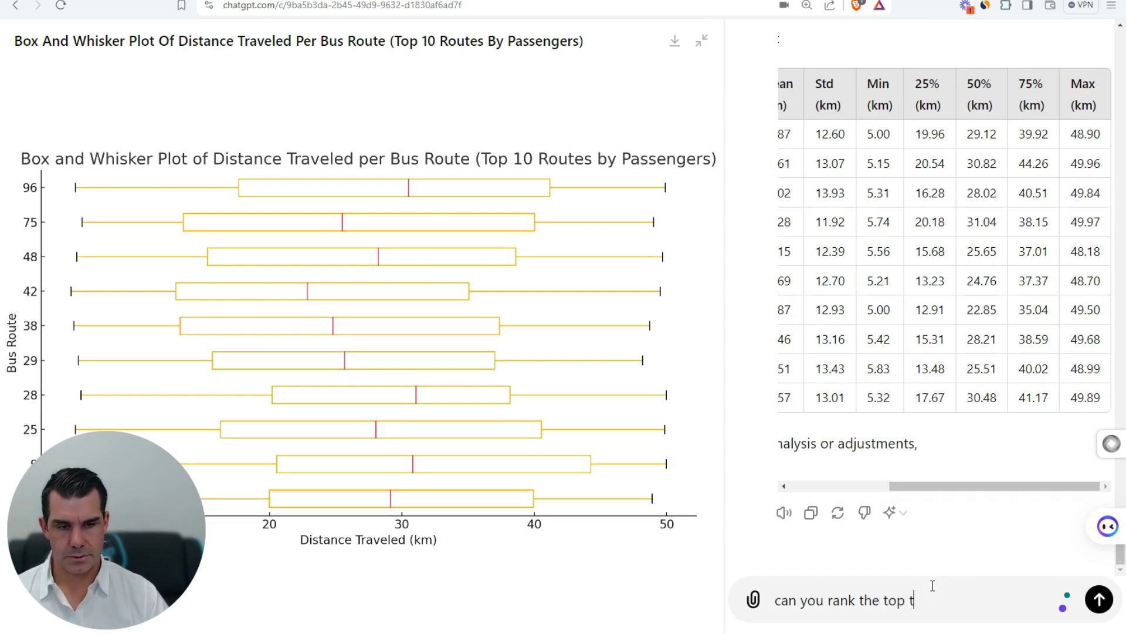
{"action": "key", "text": "BackSpace"}
{"action": "type", "text": "10 bus "}
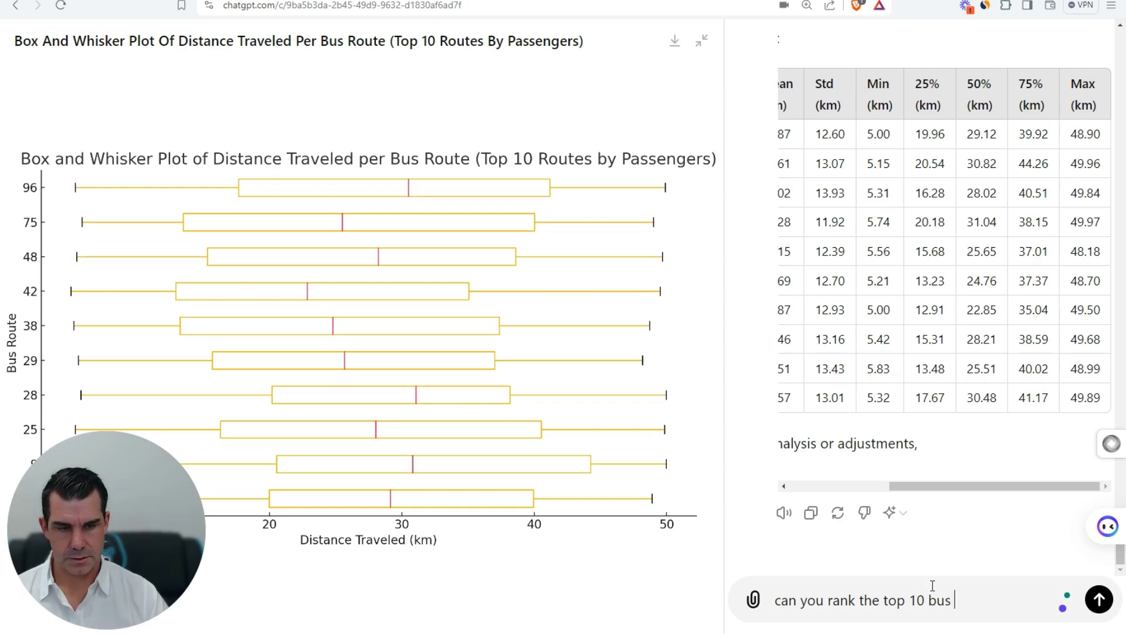
{"action": "type", "text": "routes"}
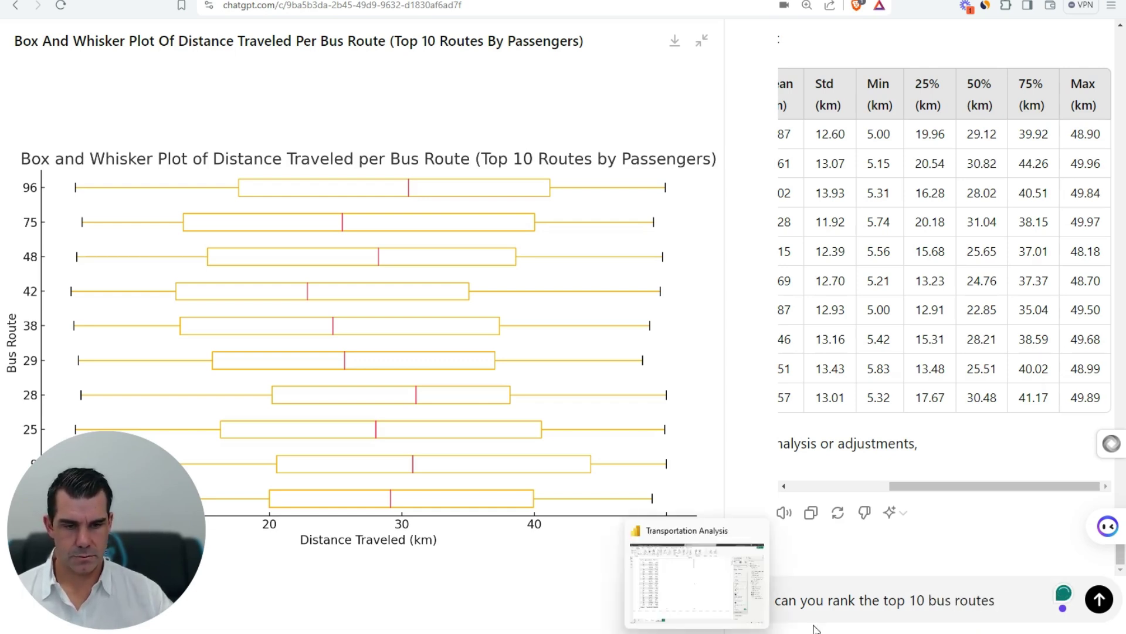
Reword the prompt to "can you place the top 10 bus routes in order by passenger numbers total" and send it.
{"action": "double_click", "coordinate": [852, 600]}
{"action": "key", "text": "BackSpace"}
{"action": "key", "text": "BackSpace"}
{"action": "key", "text": "BackSpace"}
{"action": "type", "text": "u place"}
{"action": "left_click", "coordinate": [1002, 604]}
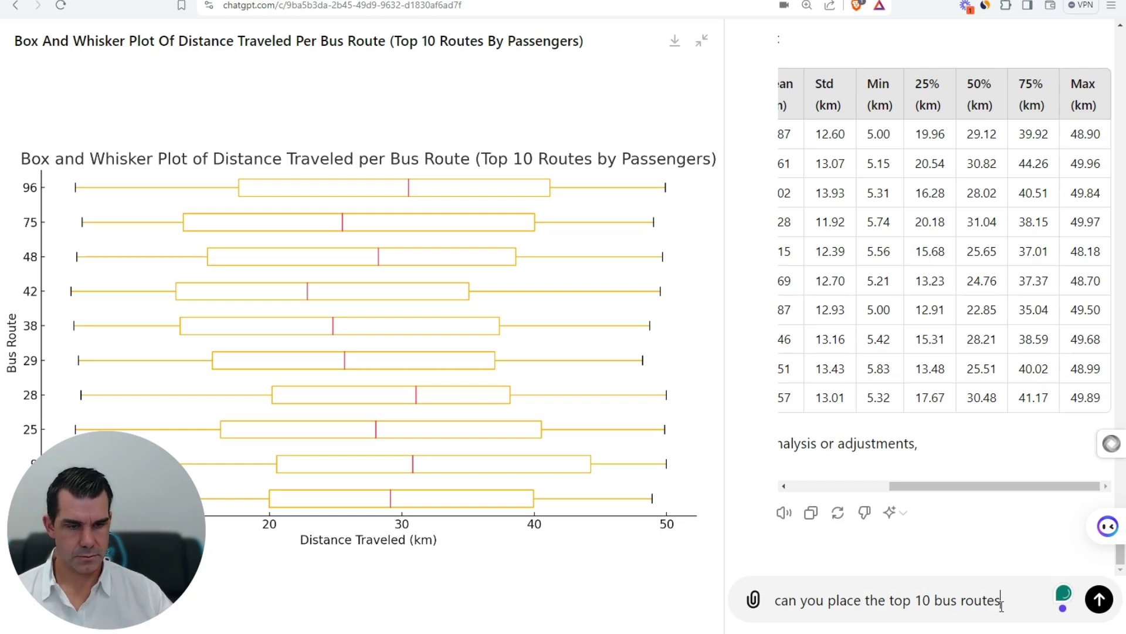
{"action": "type", "text": "inorder"}
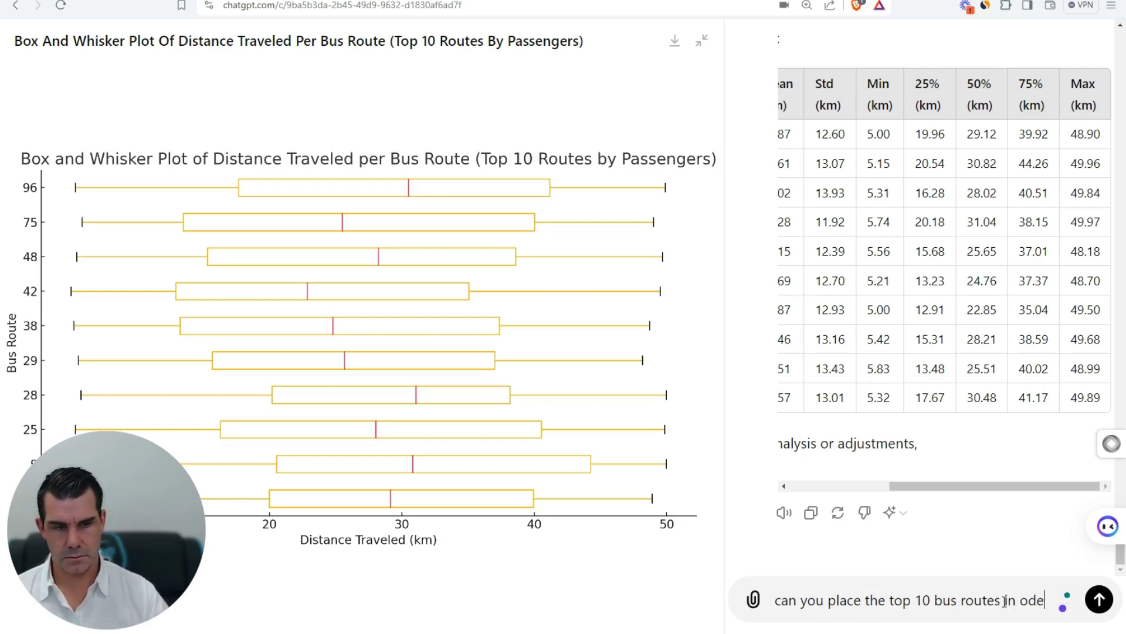
{"action": "type", "text": "rder "}
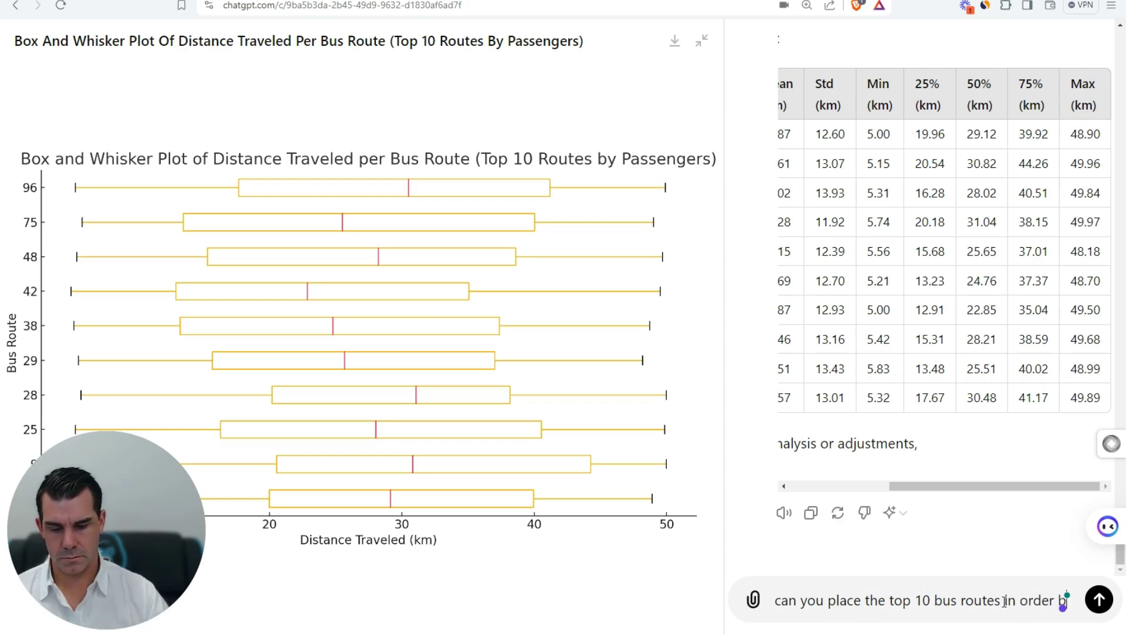
{"action": "type", "text": "by passenger numbers total"}
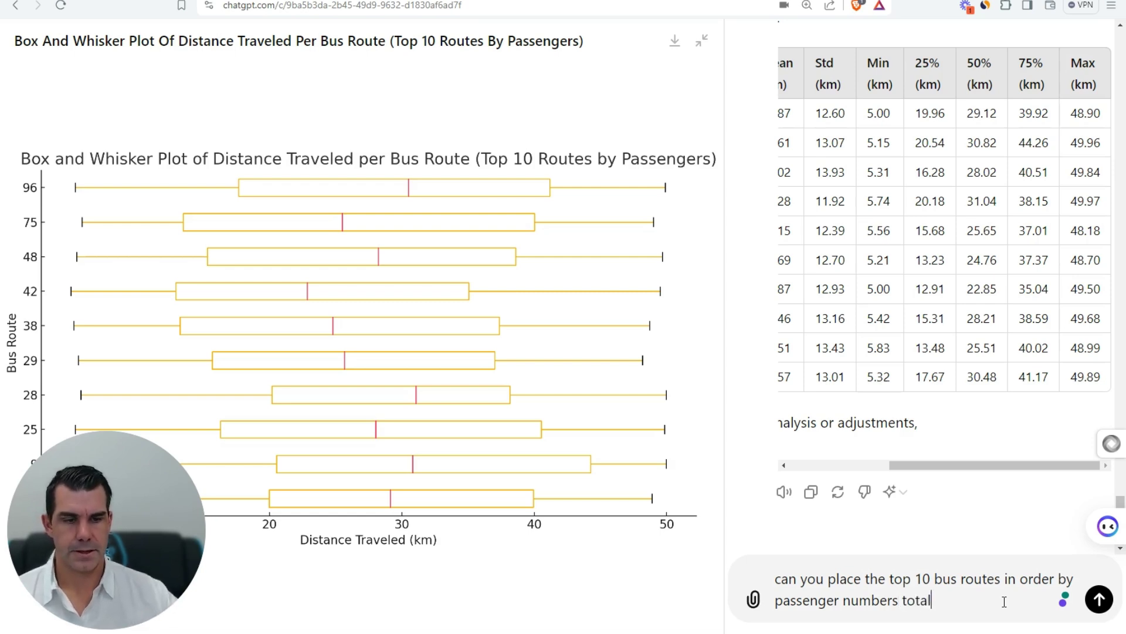
{"action": "key", "text": "Return"}
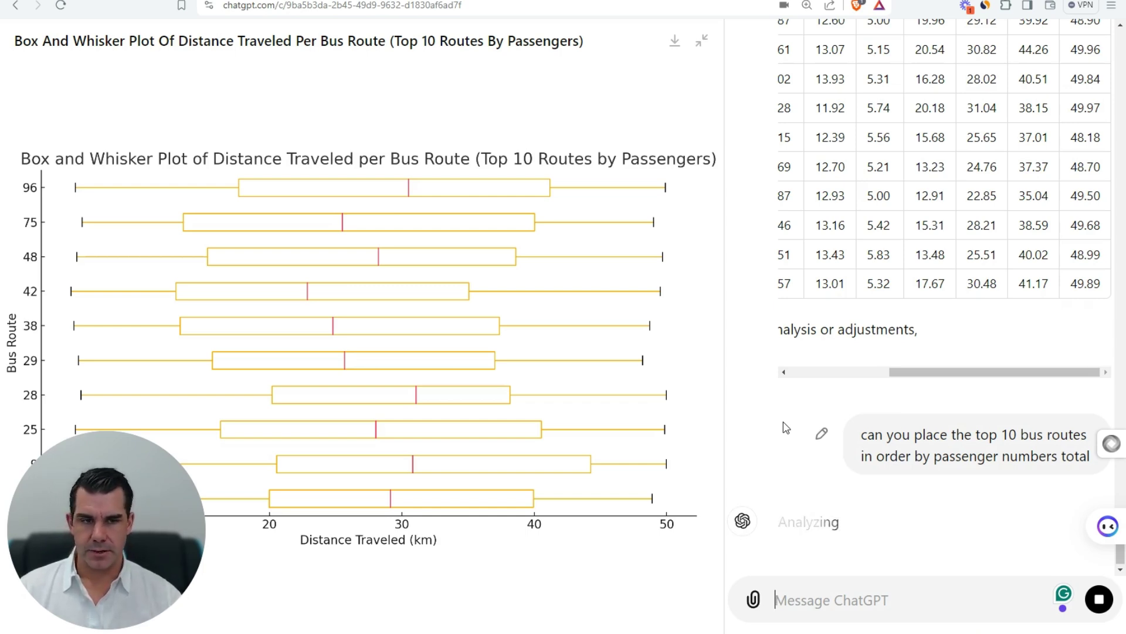
Review the earlier statistics table and the new answer's box plot and Total Passengers table.
{"action": "scroll", "coordinate": [997, 234], "scroll_direction": "up", "scroll_amount": 2}
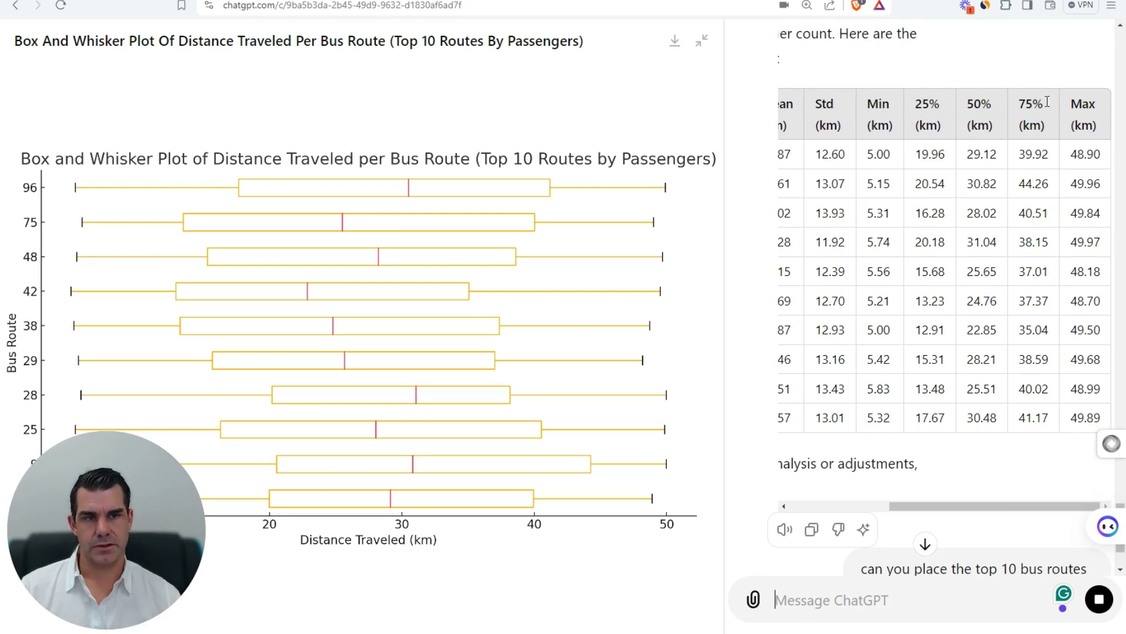
{"action": "scroll", "coordinate": [948, 219], "scroll_direction": "down", "scroll_amount": 2}
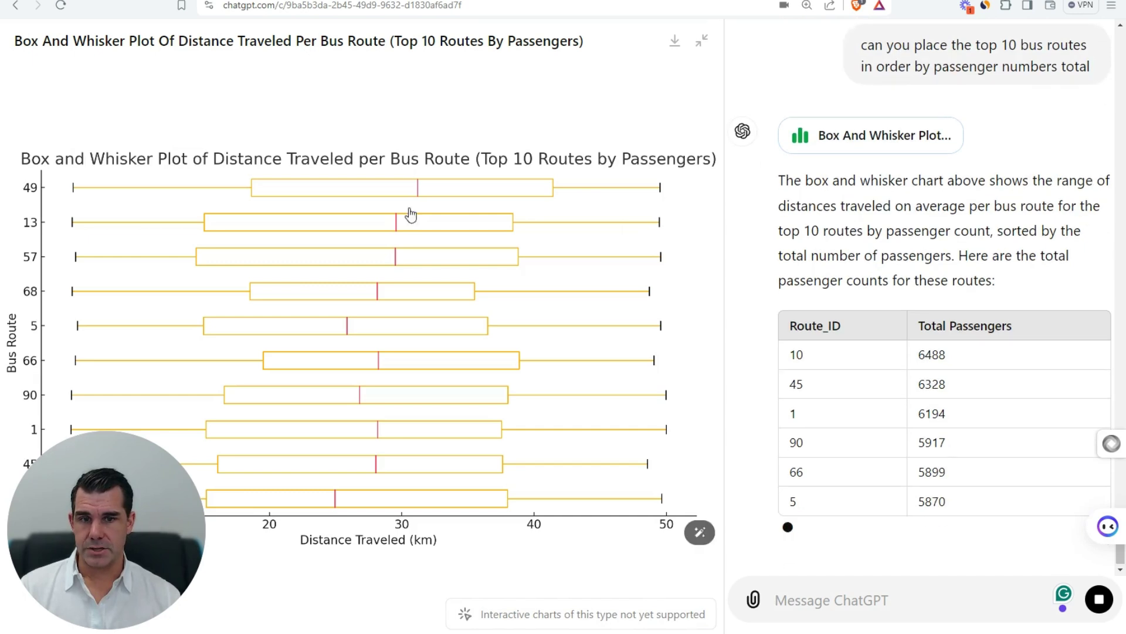
{"action": "mouse_move", "coordinate": [105, 480]}
{"action": "left_mouse_down"}
{"action": "mouse_move", "coordinate": [223, 474]}
{"action": "mouse_move", "coordinate": [93, 474]}
{"action": "left_mouse_up"}
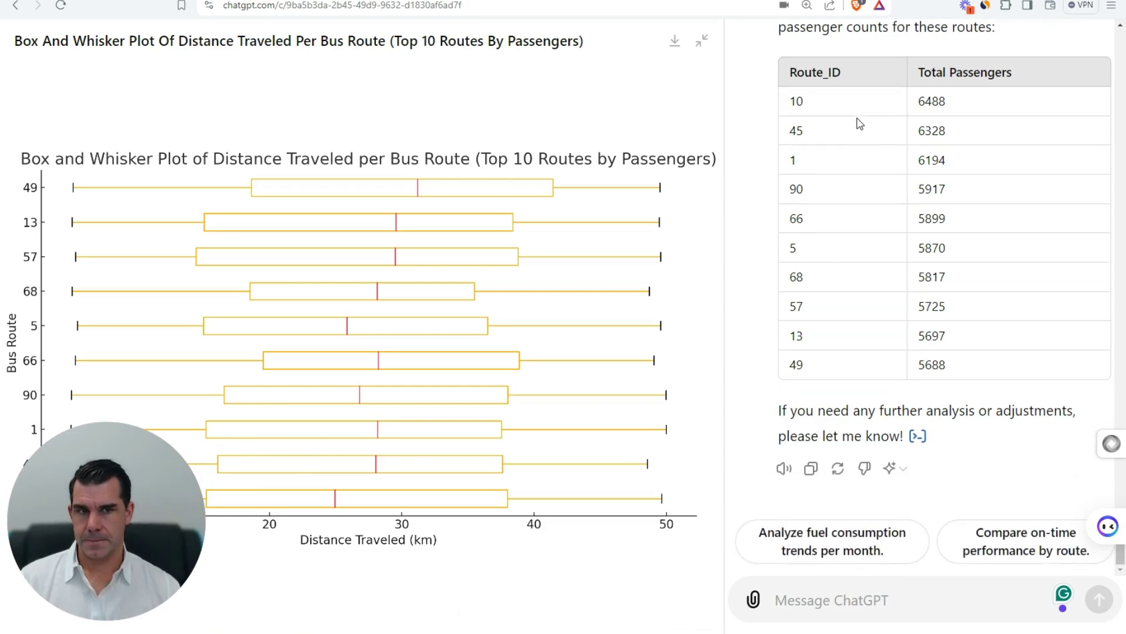
{"action": "scroll", "coordinate": [883, 129], "scroll_direction": "up", "scroll_amount": 1}
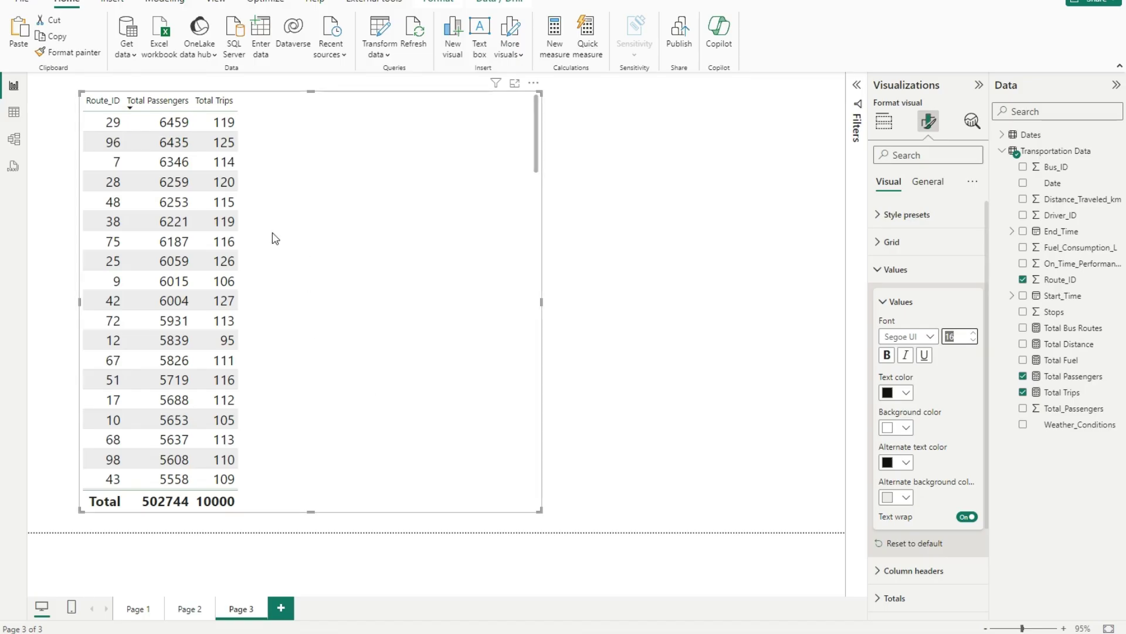
Switch to Power BI and look through the route table to check ChatGPT's new route ranking.
{"action": "scroll", "coordinate": [170, 170], "scroll_direction": "down", "scroll_amount": 3}
{"action": "scroll", "coordinate": [170, 174], "scroll_direction": "down", "scroll_amount": 10}
{"action": "scroll", "coordinate": [174, 178], "scroll_direction": "up", "scroll_amount": 13}
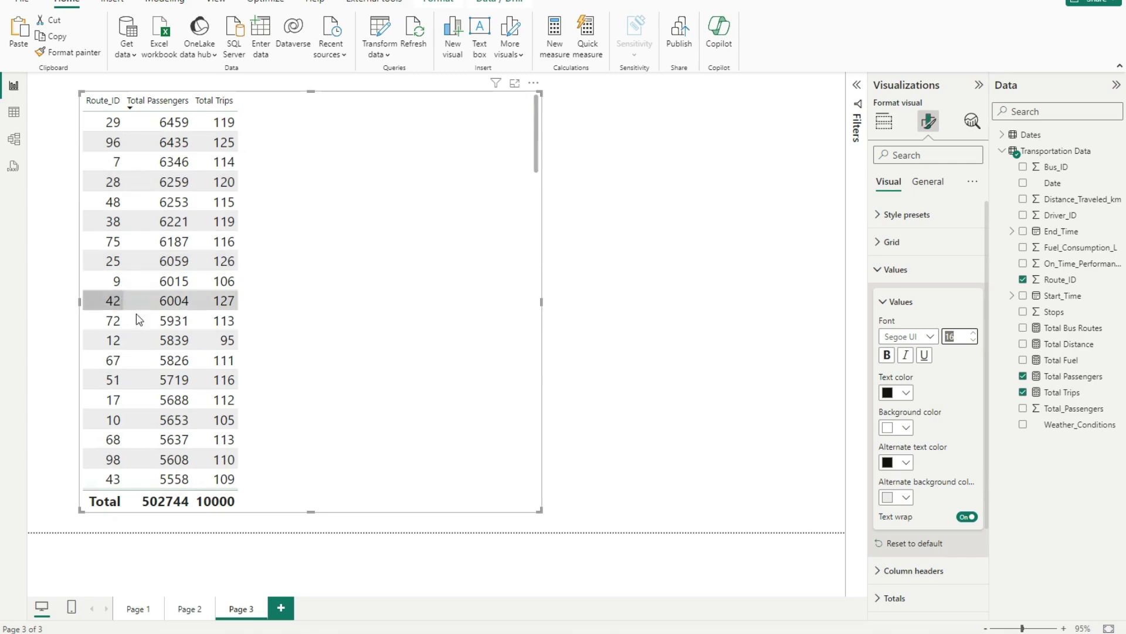
Return to ChatGPT and reread the explanation above the new Total Passengers table.
{"action": "mouse_move", "coordinate": [664, 631]}
{"action": "left_click", "coordinate": [605, 592]}
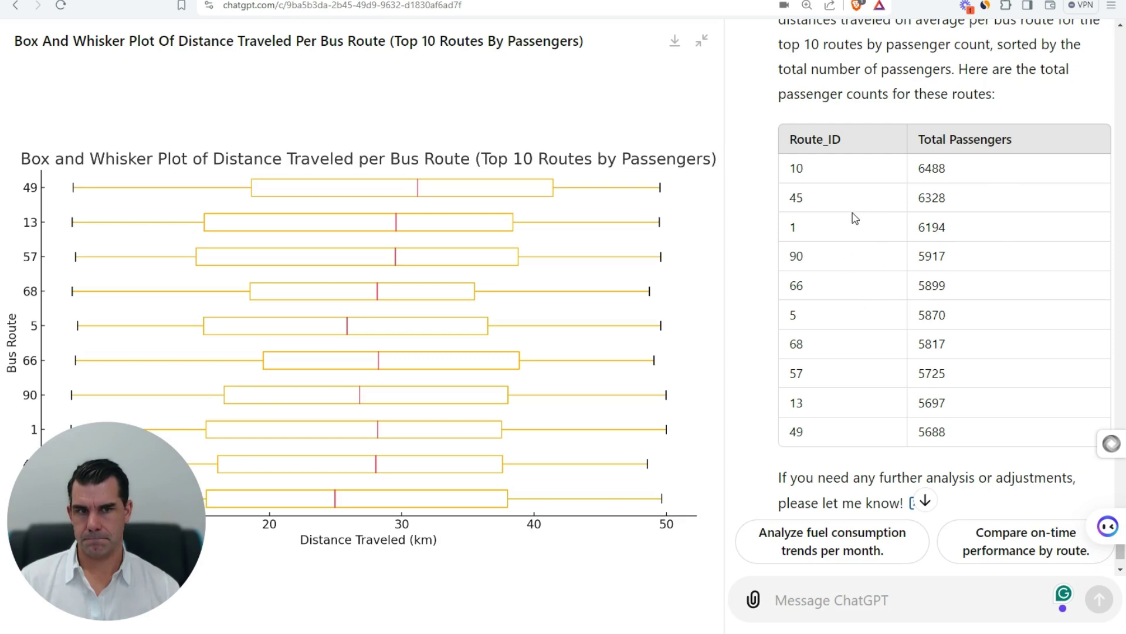
{"action": "scroll", "coordinate": [855, 218], "scroll_direction": "up", "scroll_amount": 1}
{"action": "left_click_drag", "start_coordinate": [841, 61], "coordinate": [923, 133]}
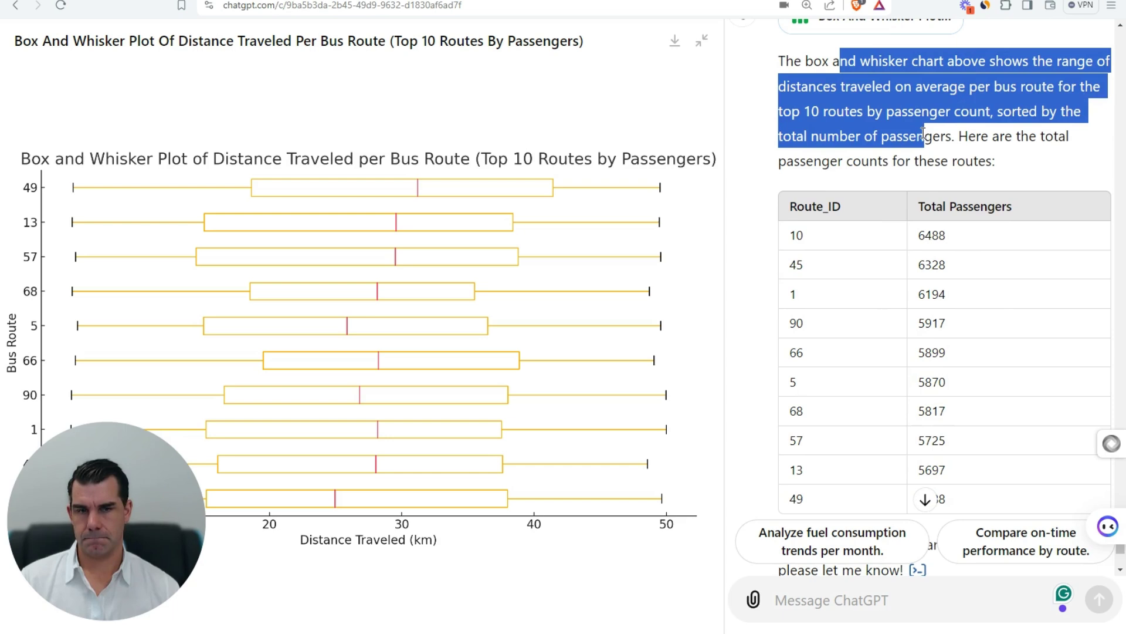
{"action": "left_click", "coordinate": [1013, 168]}
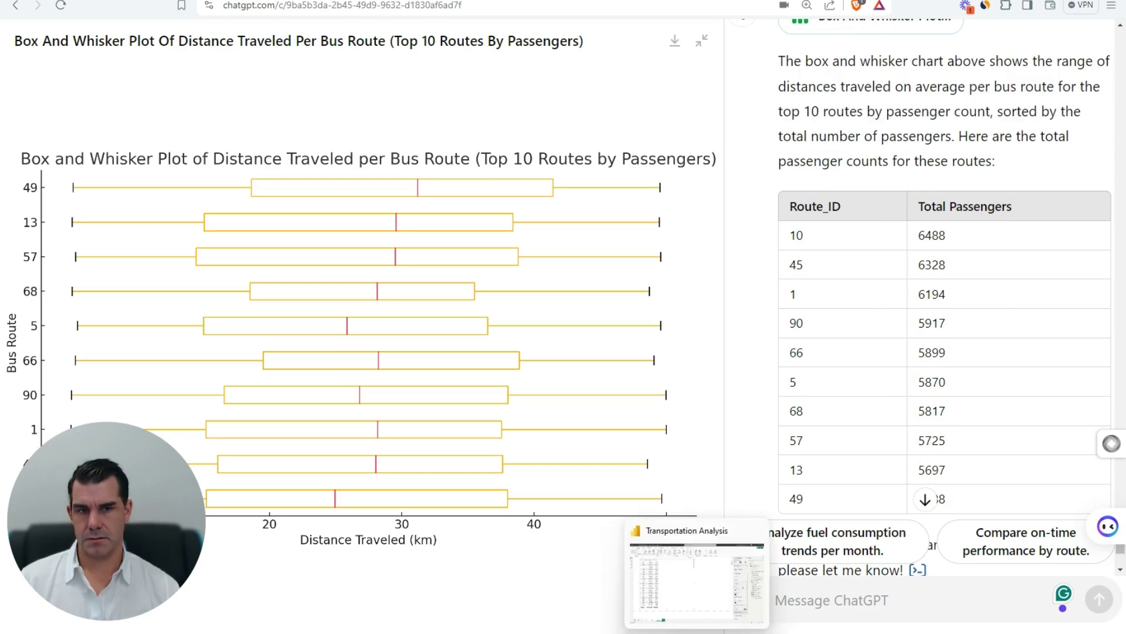
Switch to Power BI and search the full route table for the routes and passenger totals in ChatGPT's ranking.
{"action": "left_click", "coordinate": [697, 581]}
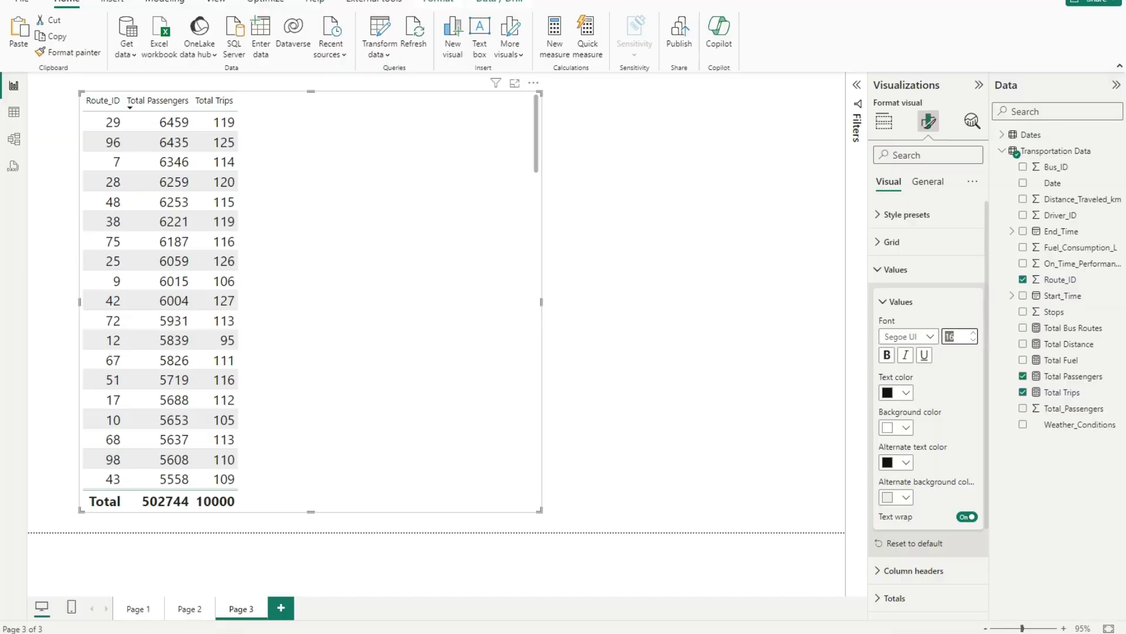
{"action": "scroll", "coordinate": [430, 239], "scroll_direction": "down", "scroll_amount": 15}
{"action": "scroll", "coordinate": [430, 240], "scroll_direction": "up", "scroll_amount": 4}
{"action": "scroll", "coordinate": [430, 240], "scroll_direction": "down", "scroll_amount": 2}
{"action": "scroll", "coordinate": [430, 239], "scroll_direction": "up", "scroll_amount": 4}
{"action": "scroll", "coordinate": [430, 240], "scroll_direction": "down", "scroll_amount": 8}
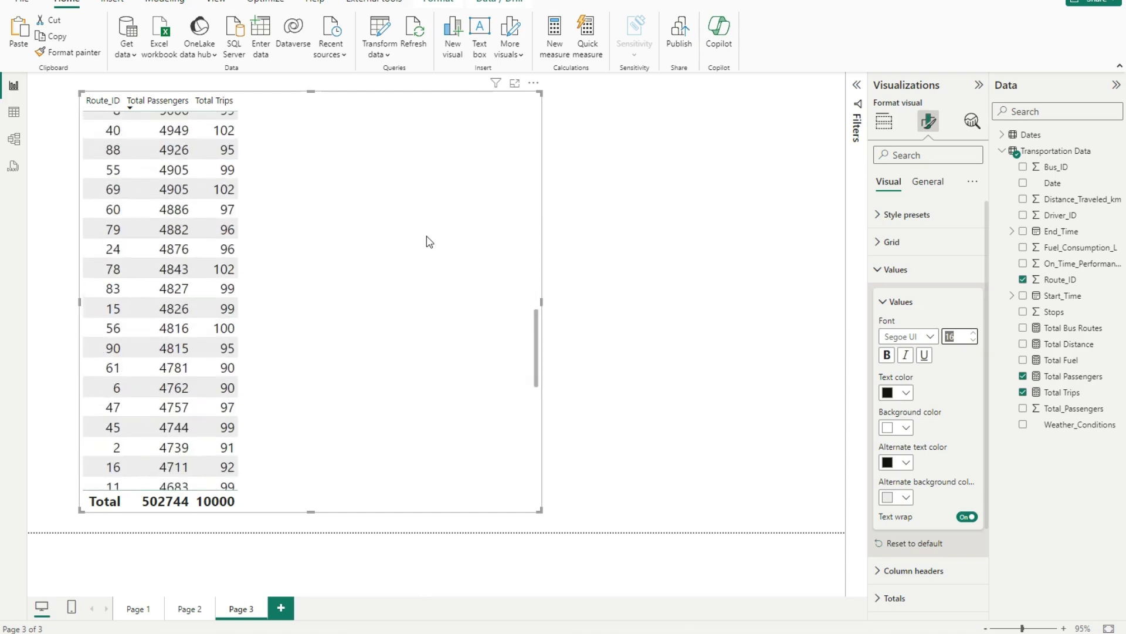
{"action": "scroll", "coordinate": [431, 242], "scroll_direction": "down", "scroll_amount": 5}
{"action": "scroll", "coordinate": [429, 243], "scroll_direction": "down", "scroll_amount": 3}
{"action": "scroll", "coordinate": [429, 243], "scroll_direction": "up", "scroll_amount": 12}
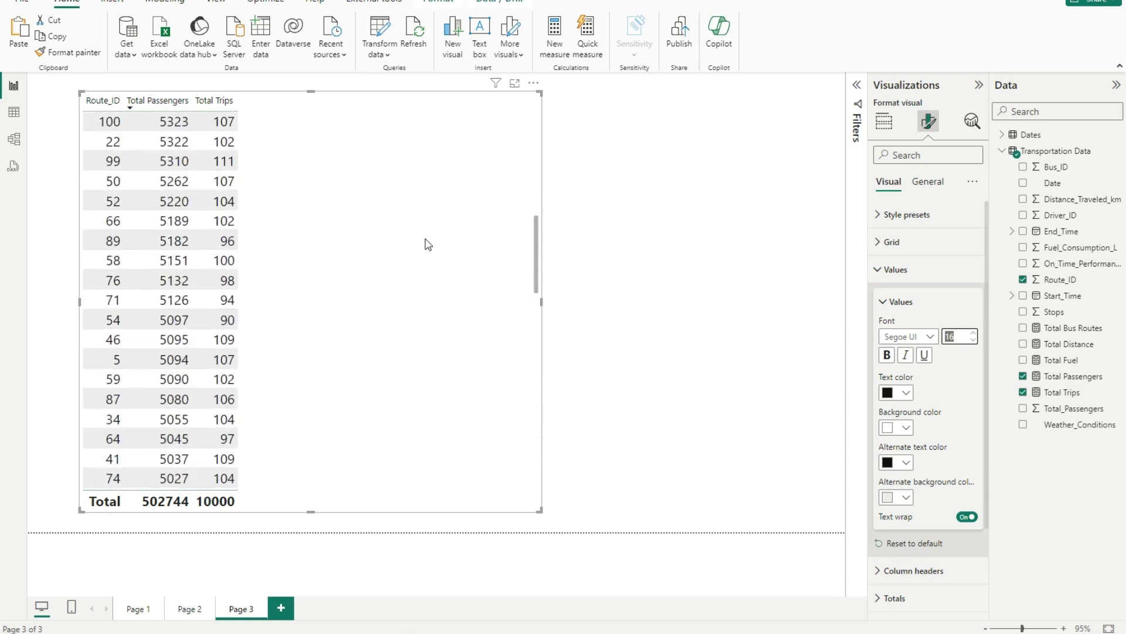
{"action": "scroll", "coordinate": [429, 243], "scroll_direction": "up", "scroll_amount": 4}
{"action": "scroll", "coordinate": [430, 241], "scroll_direction": "up", "scroll_amount": 4}
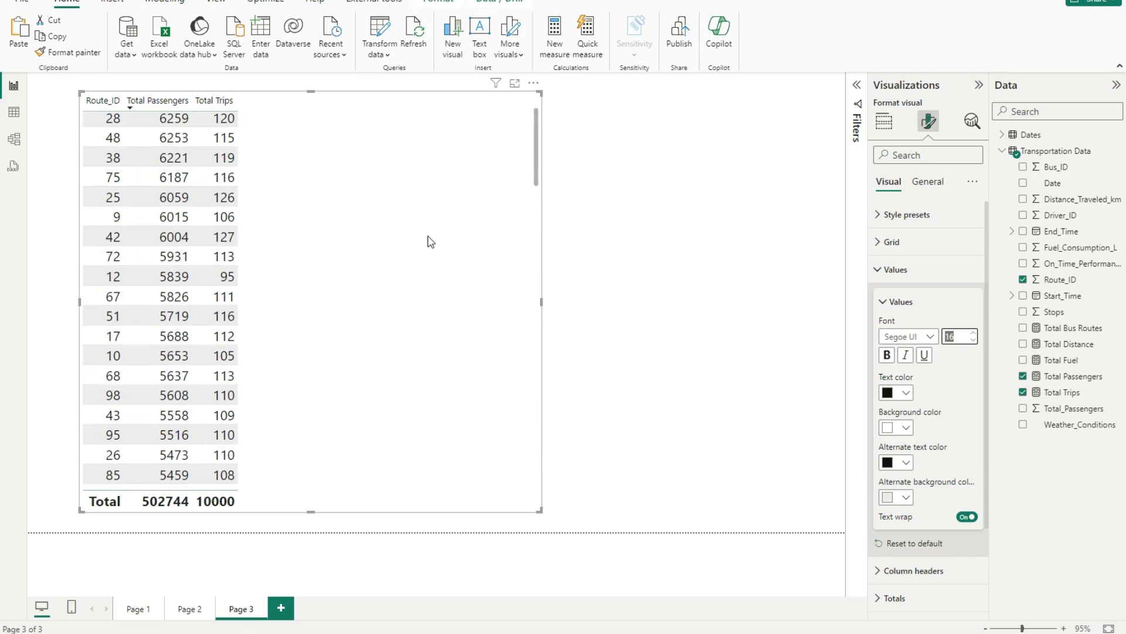
{"action": "scroll", "coordinate": [378, 254], "scroll_direction": "up", "scroll_amount": 1}
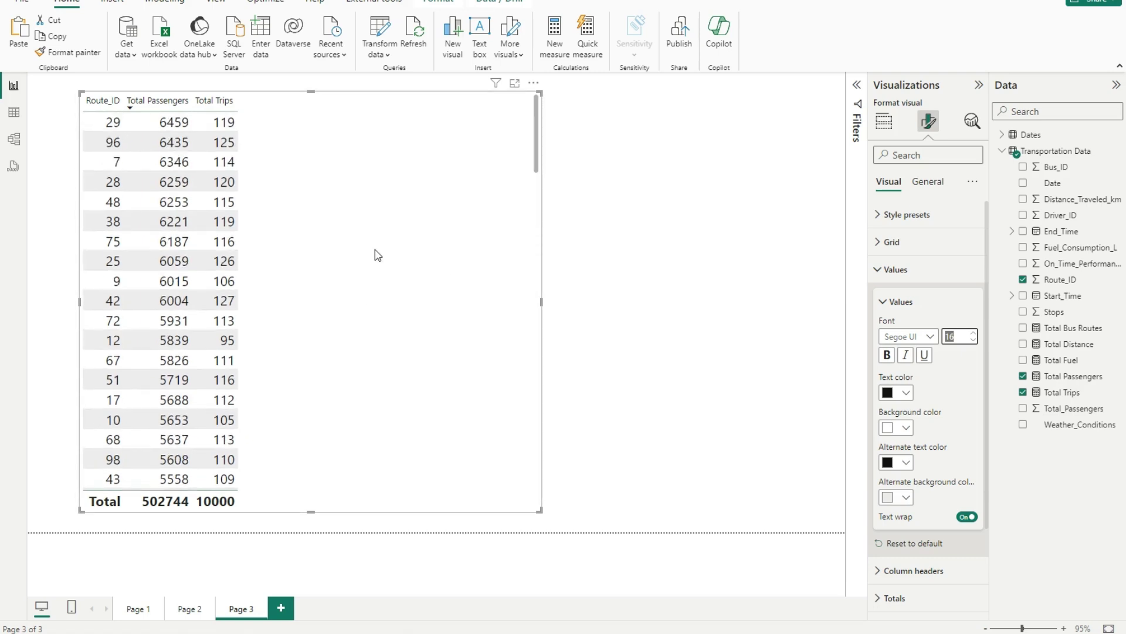
{"action": "left_click", "coordinate": [628, 223]}
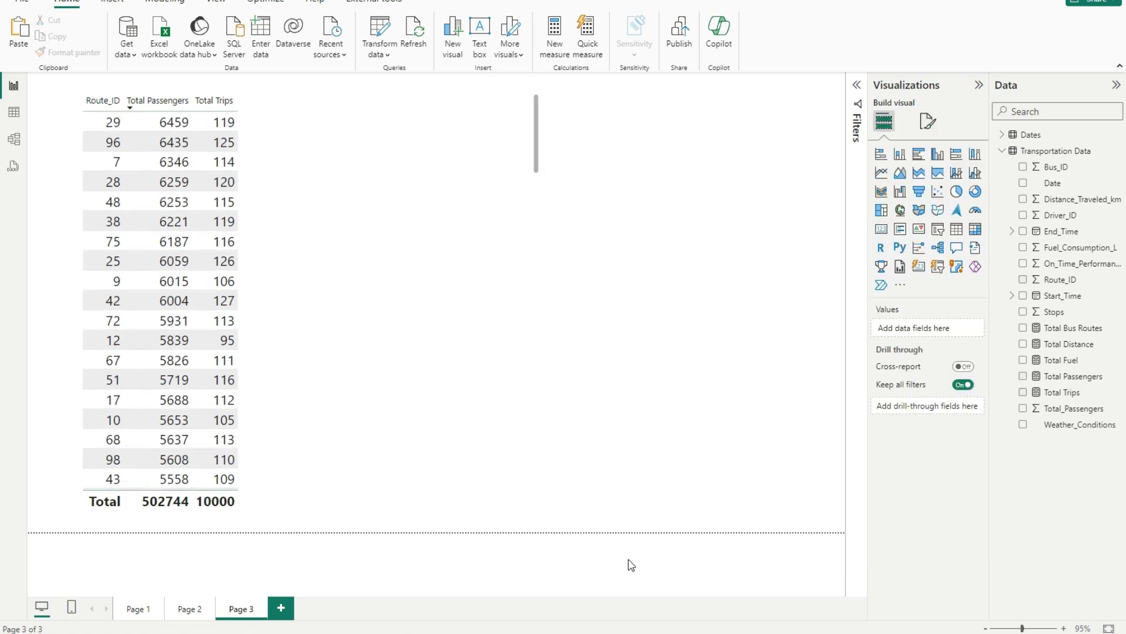
Switch back to ChatGPT and examine the route IDs and passenger totals in its ranked table.
{"action": "left_click", "coordinate": [598, 583]}
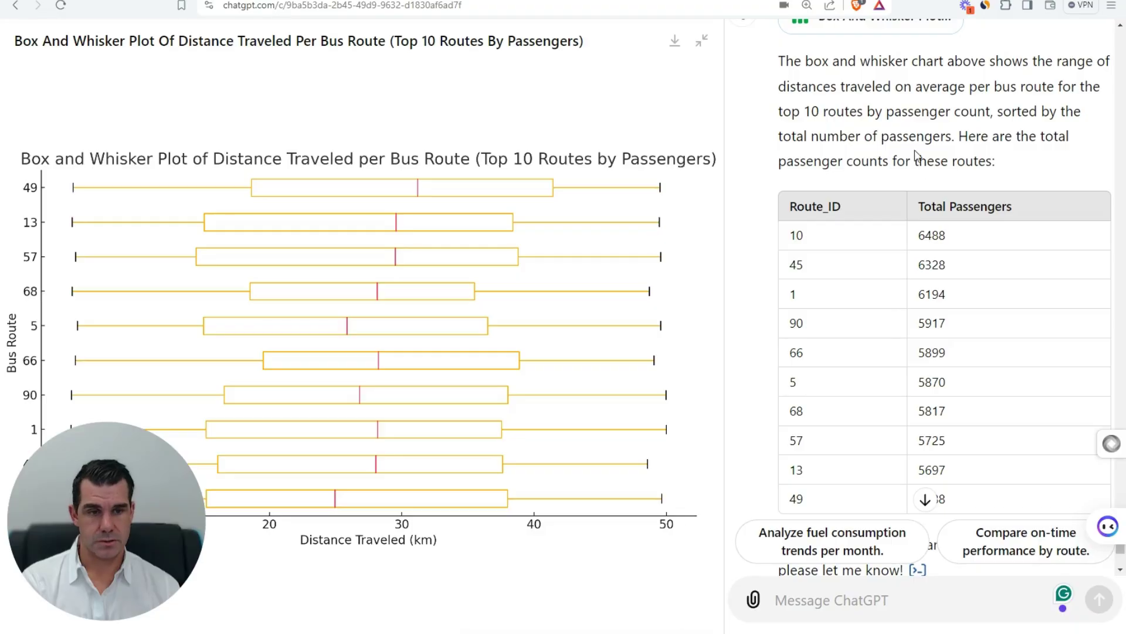
{"action": "scroll", "coordinate": [908, 206], "scroll_direction": "down", "scroll_amount": 3}
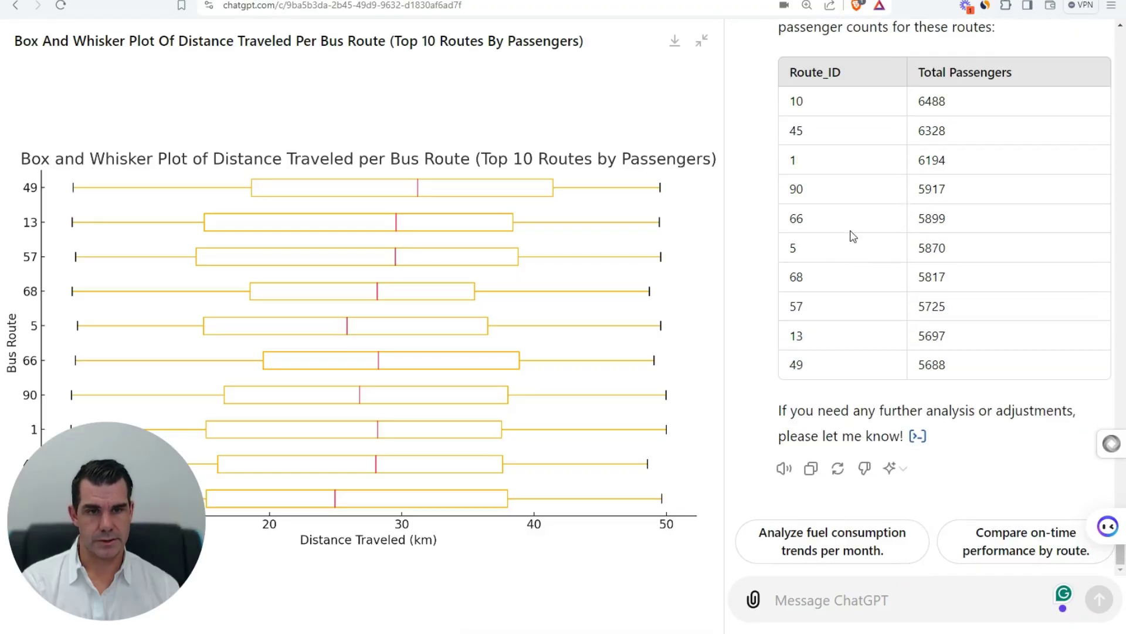
{"action": "scroll", "coordinate": [850, 218], "scroll_direction": "up", "scroll_amount": 2}
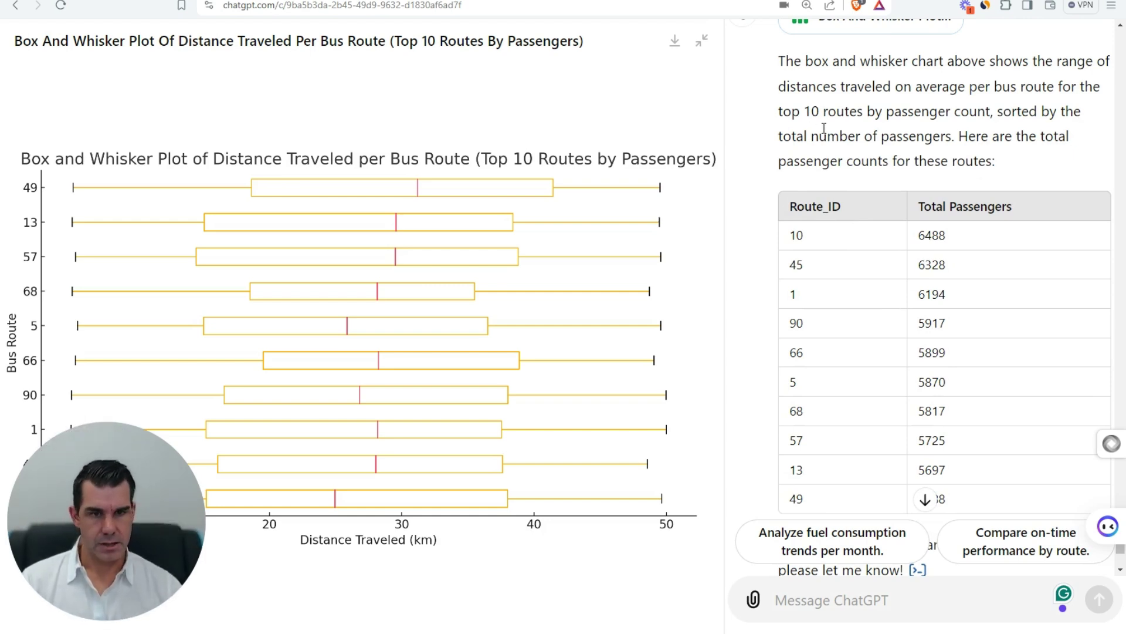
{"action": "left_click_drag", "start_coordinate": [792, 237], "coordinate": [963, 503]}
{"action": "left_click", "coordinate": [1022, 166]}
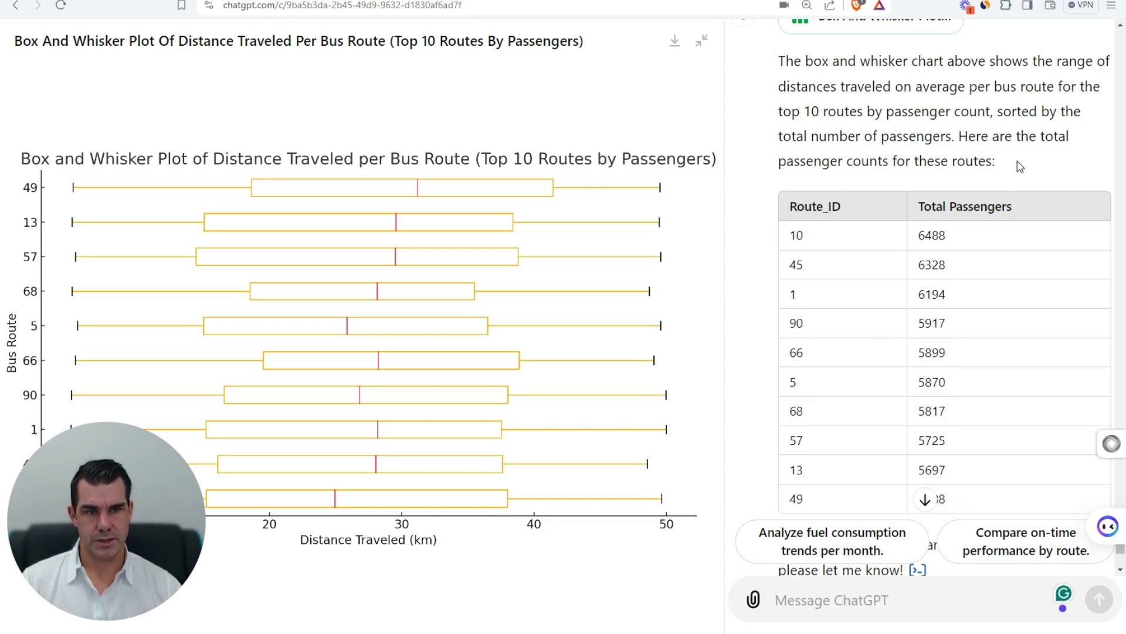
{"action": "scroll", "coordinate": [1006, 158], "scroll_direction": "down", "scroll_amount": 2}
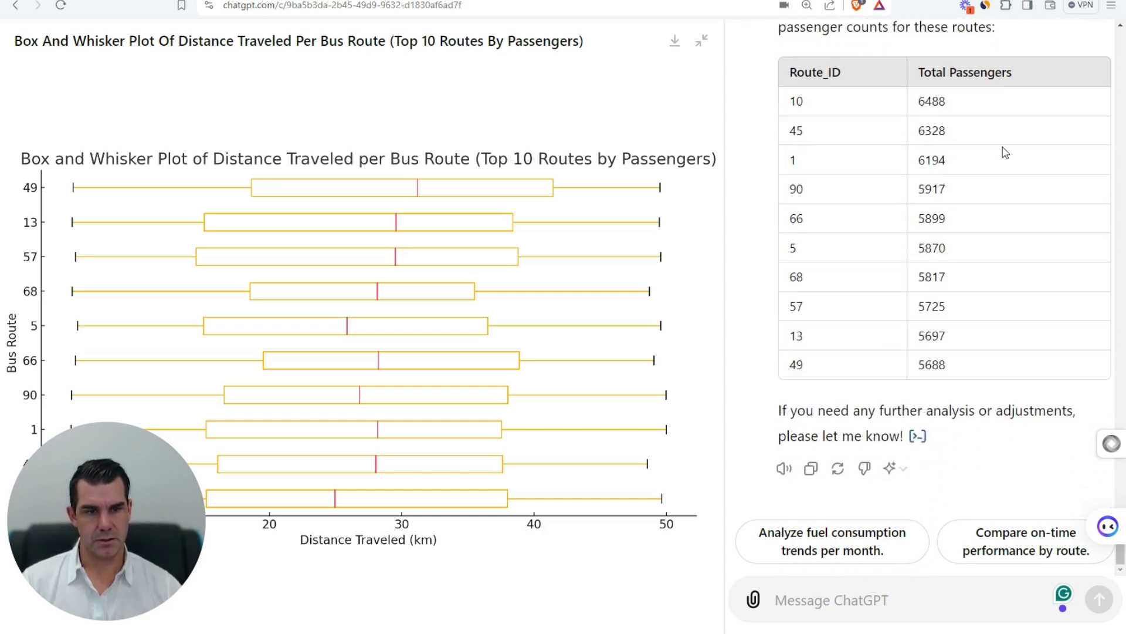
Compare the ranked routes with the routes in the earlier statistics table, and reread the ranking prompt's wording.
{"action": "scroll", "coordinate": [1005, 154], "scroll_direction": "up", "scroll_amount": 10}
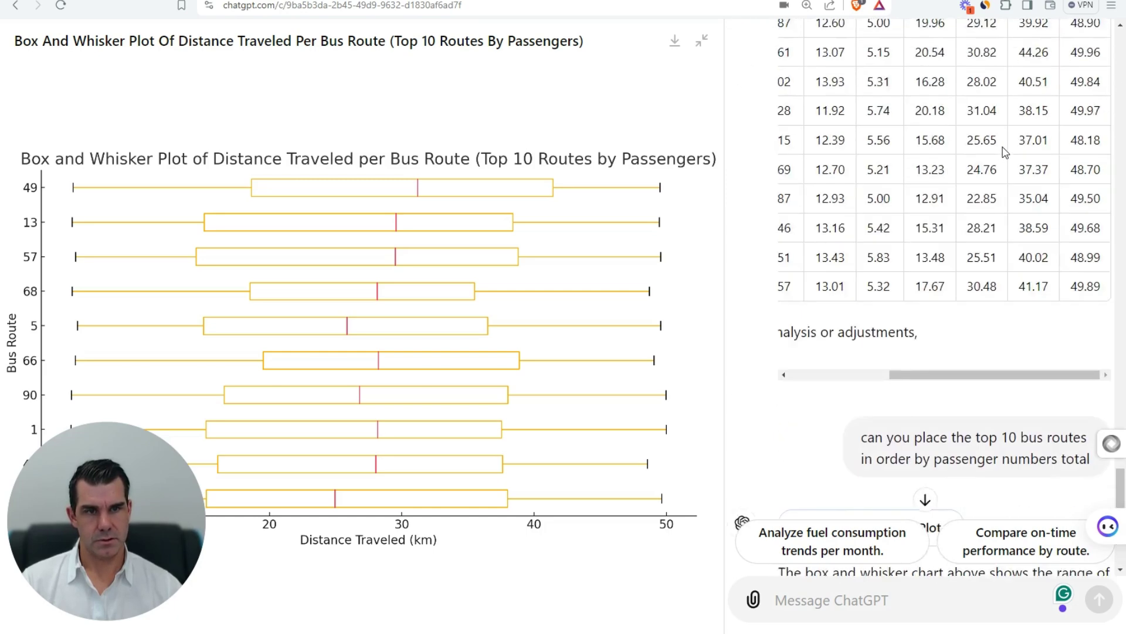
{"action": "left_click_drag", "start_coordinate": [958, 469], "coordinate": [857, 468]}
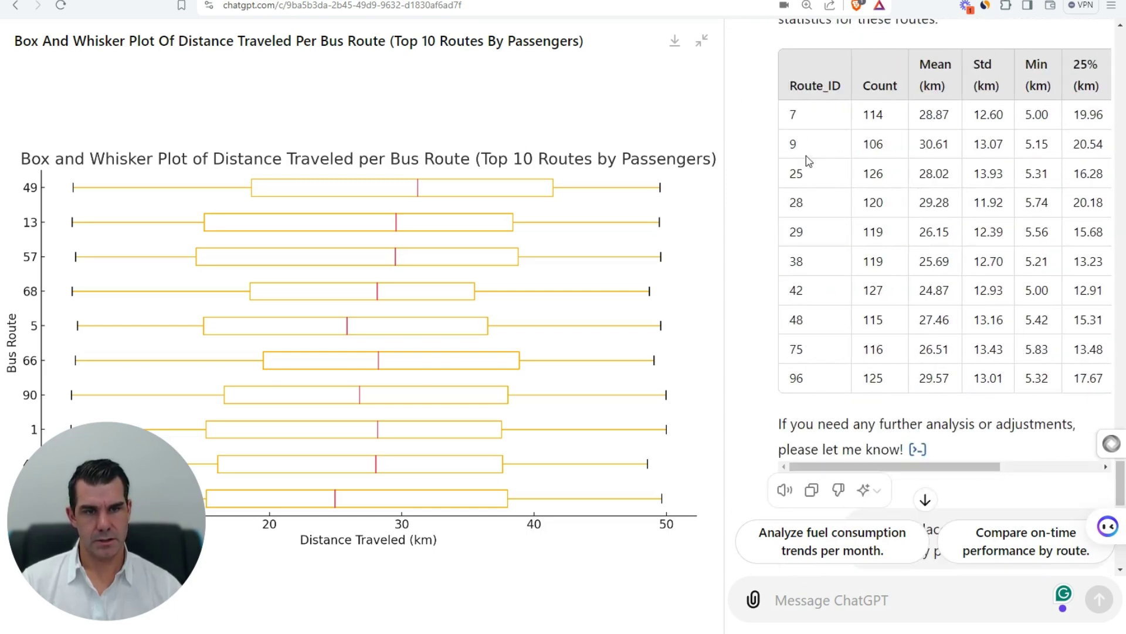
{"action": "scroll", "coordinate": [822, 243], "scroll_direction": "down", "scroll_amount": 4}
{"action": "scroll", "coordinate": [877, 328], "scroll_direction": "down", "scroll_amount": 2}
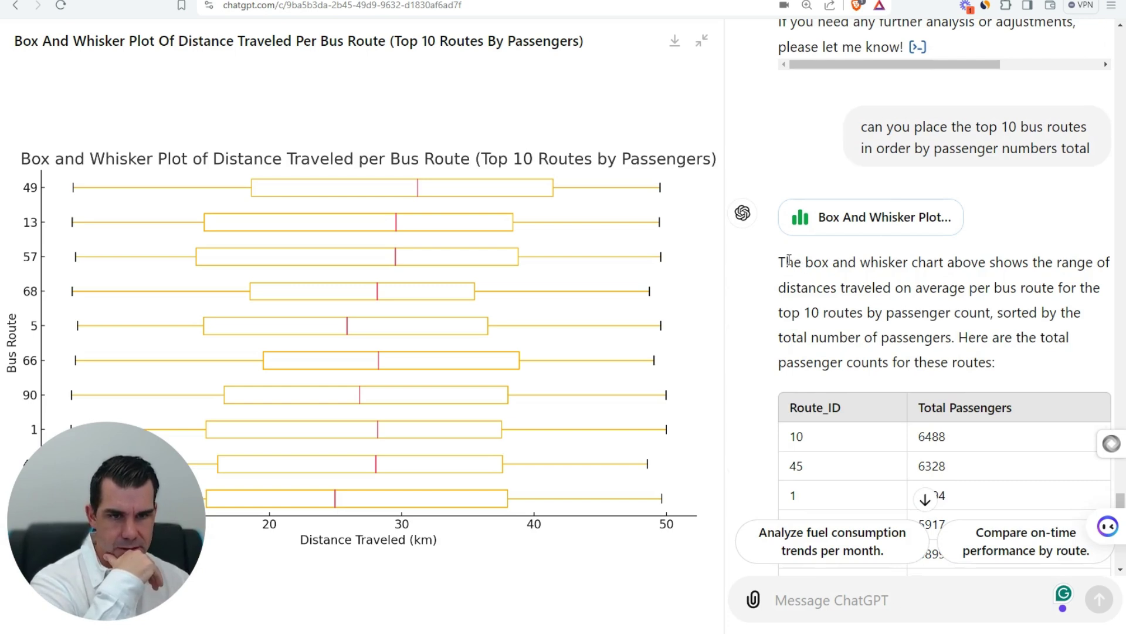
{"action": "left_click_drag", "start_coordinate": [863, 128], "coordinate": [1078, 152]}
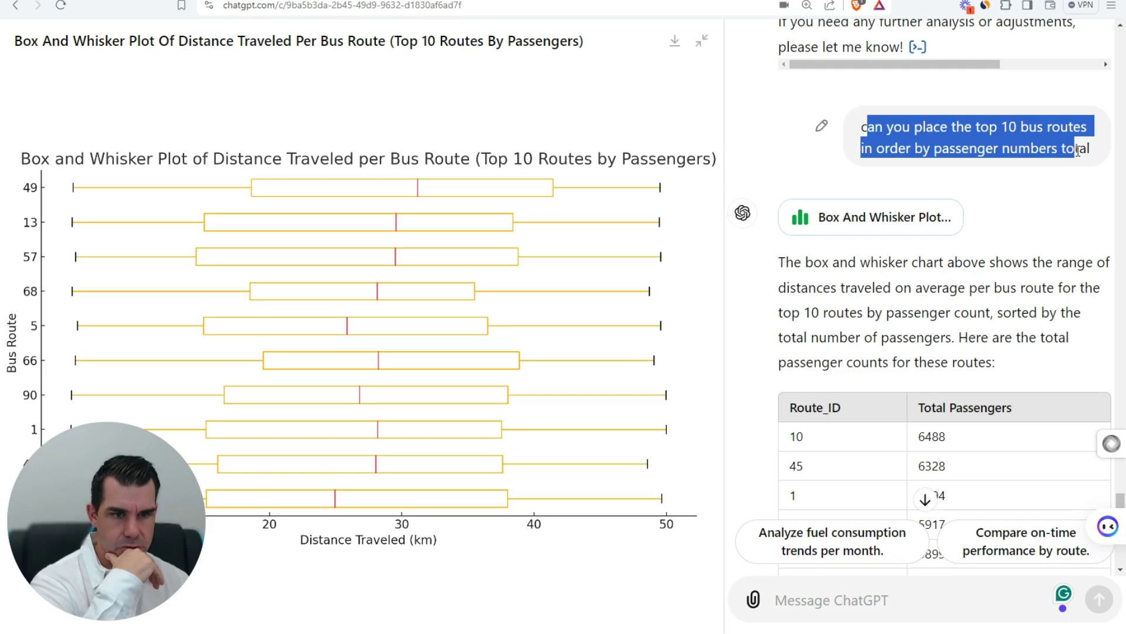
Review the ranked passenger table, open the Python analysis code behind it, and copy the full code.
{"action": "scroll", "coordinate": [927, 273], "scroll_direction": "down", "scroll_amount": 3}
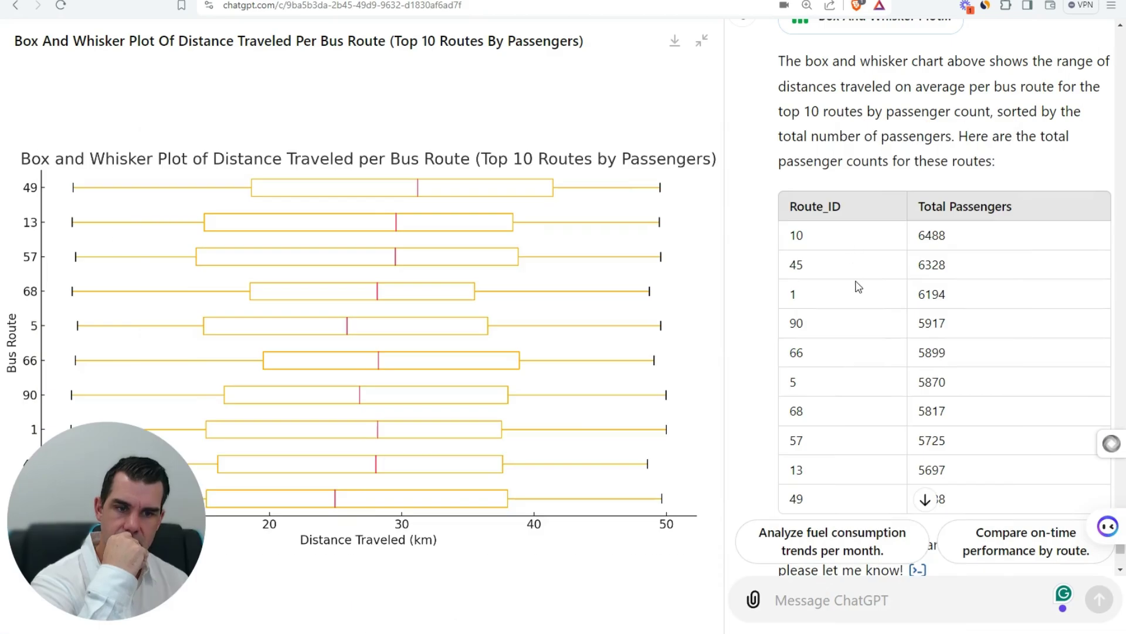
{"action": "scroll", "coordinate": [847, 302], "scroll_direction": "down", "scroll_amount": 3}
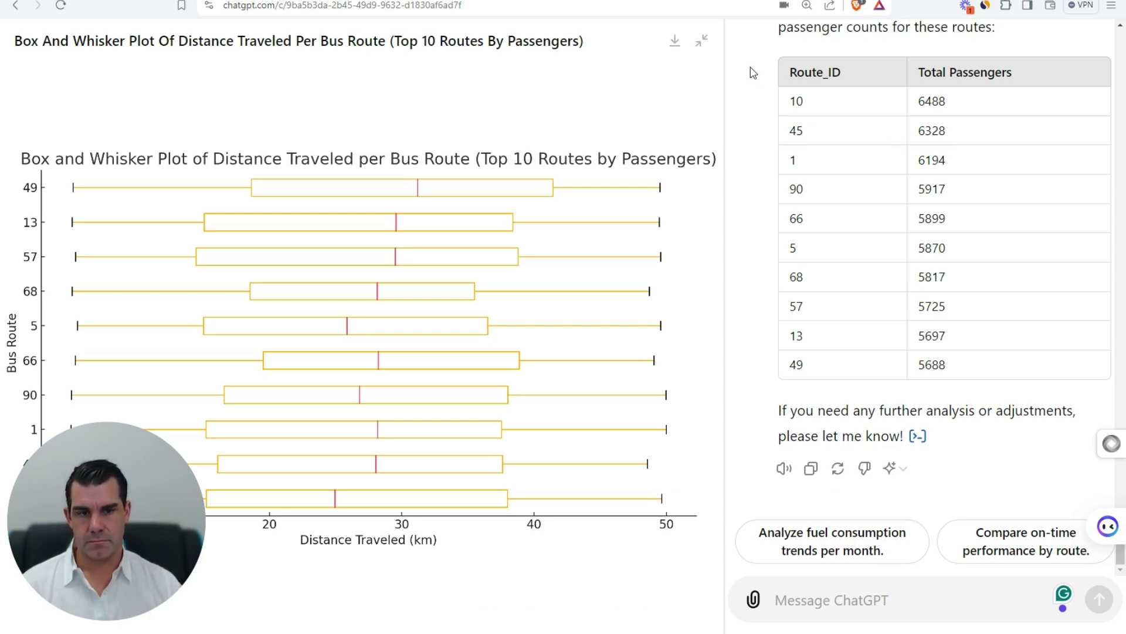
{"action": "left_click", "coordinate": [918, 435]}
{"action": "scroll", "coordinate": [564, 247], "scroll_direction": "down", "scroll_amount": 2}
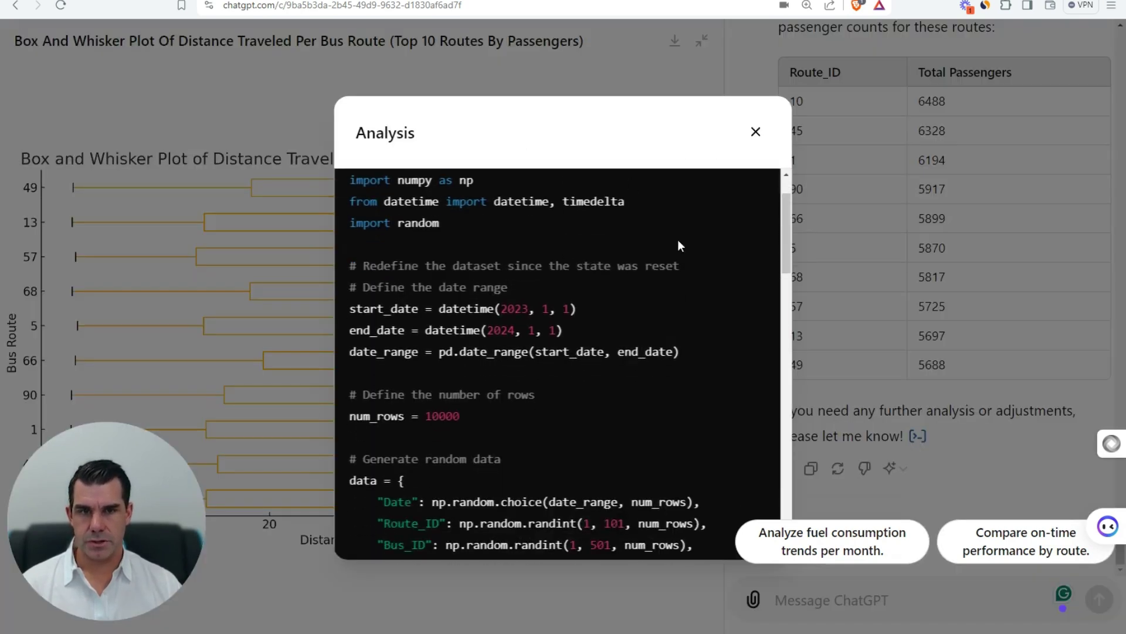
{"action": "scroll", "coordinate": [706, 221], "scroll_direction": "up", "scroll_amount": 2}
{"action": "left_click", "coordinate": [724, 187]}
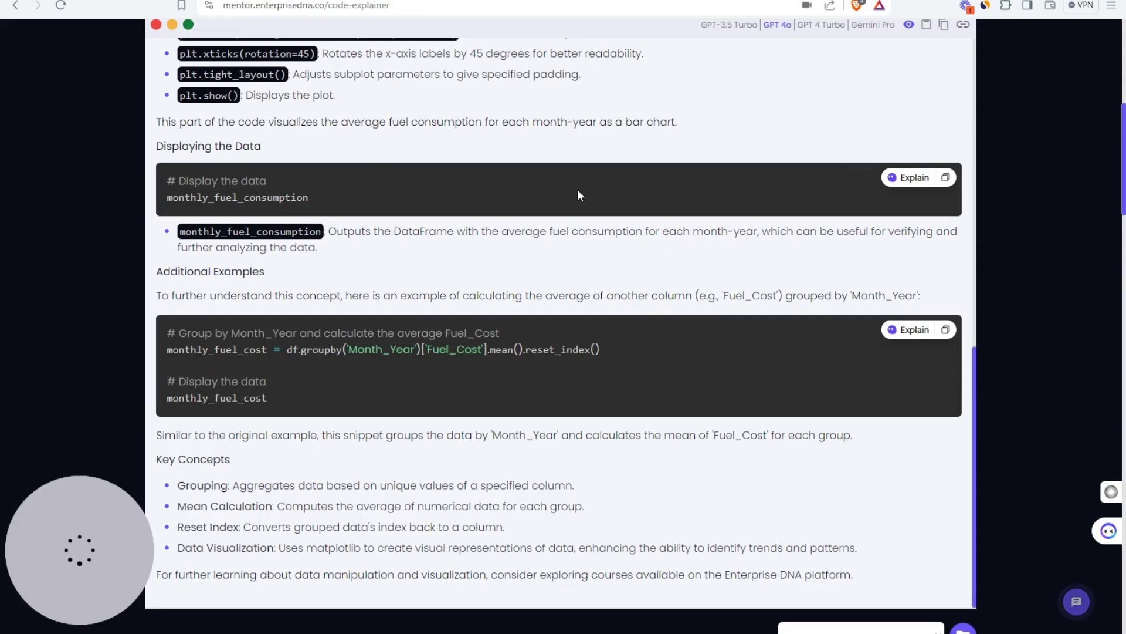
Switch to Data Mentor's Code Explainer, replace the old snippet with the copied code, and generate an explanation.
{"action": "scroll", "coordinate": [577, 189], "scroll_direction": "up", "scroll_amount": 15}
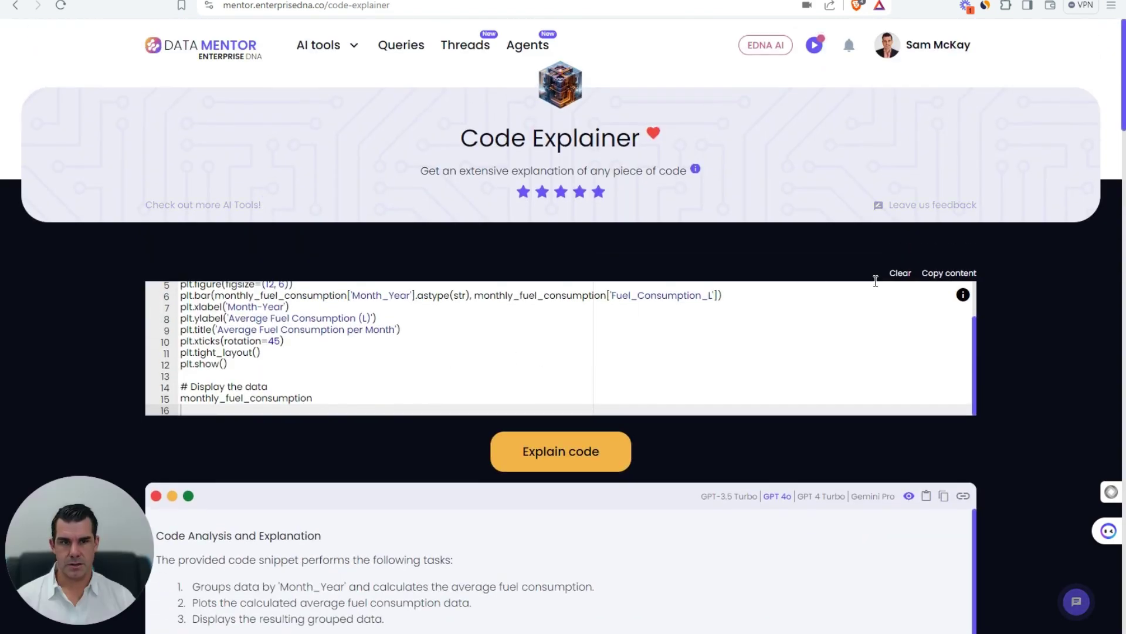
{"action": "left_click", "coordinate": [900, 273]}
{"action": "left_click", "coordinate": [254, 290]}
{"action": "key", "text": "ctrl+v"}
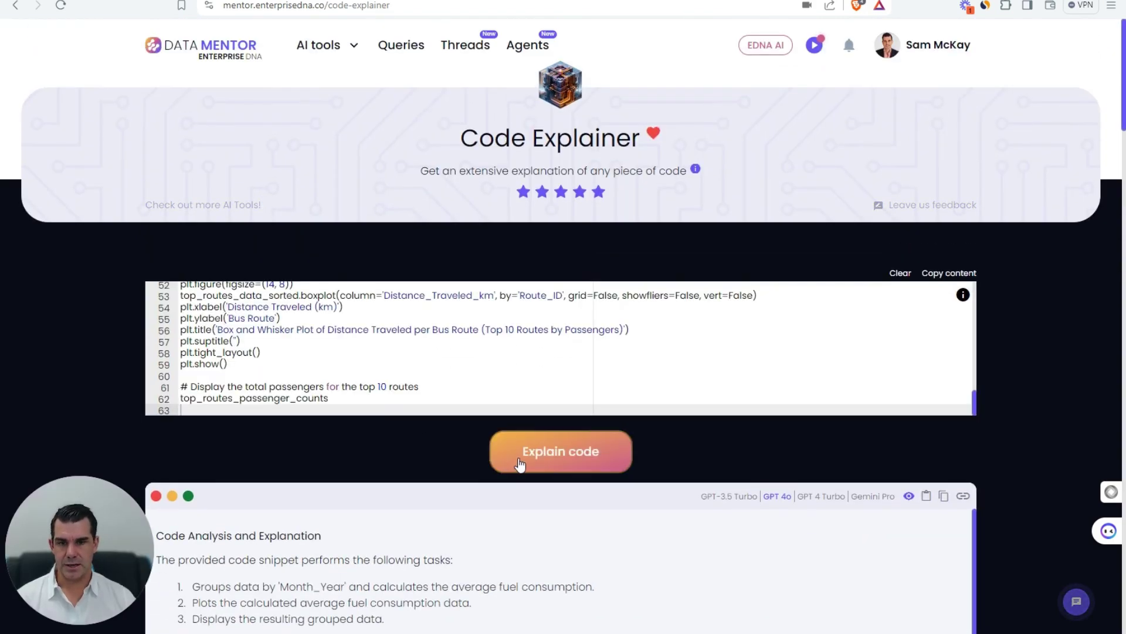
{"action": "left_click", "coordinate": [523, 458]}
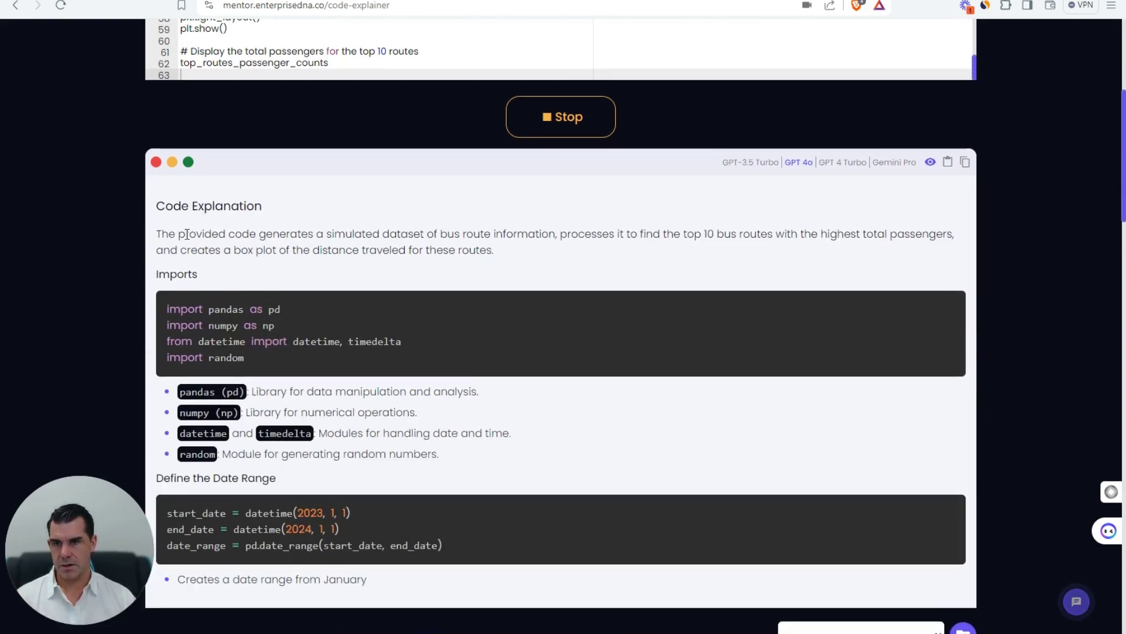
Read the code explanation's summary and its sections on imports, date range, number of rows and random data generation.
{"action": "left_click_drag", "start_coordinate": [157, 204], "coordinate": [350, 242]}
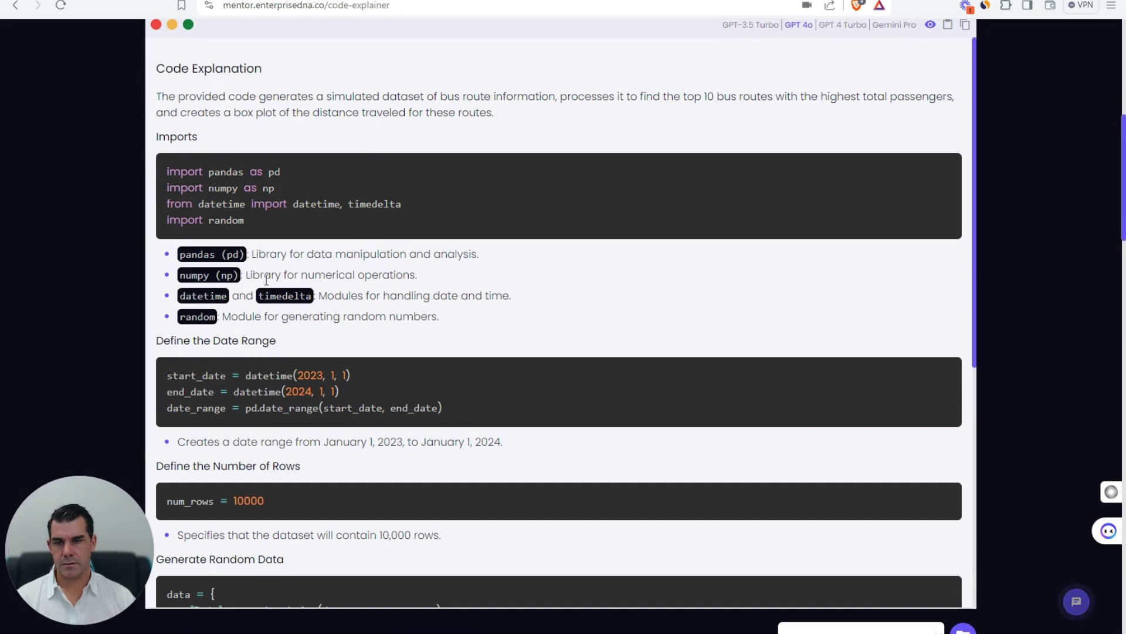
{"action": "scroll", "coordinate": [288, 245], "scroll_direction": "down", "scroll_amount": 3}
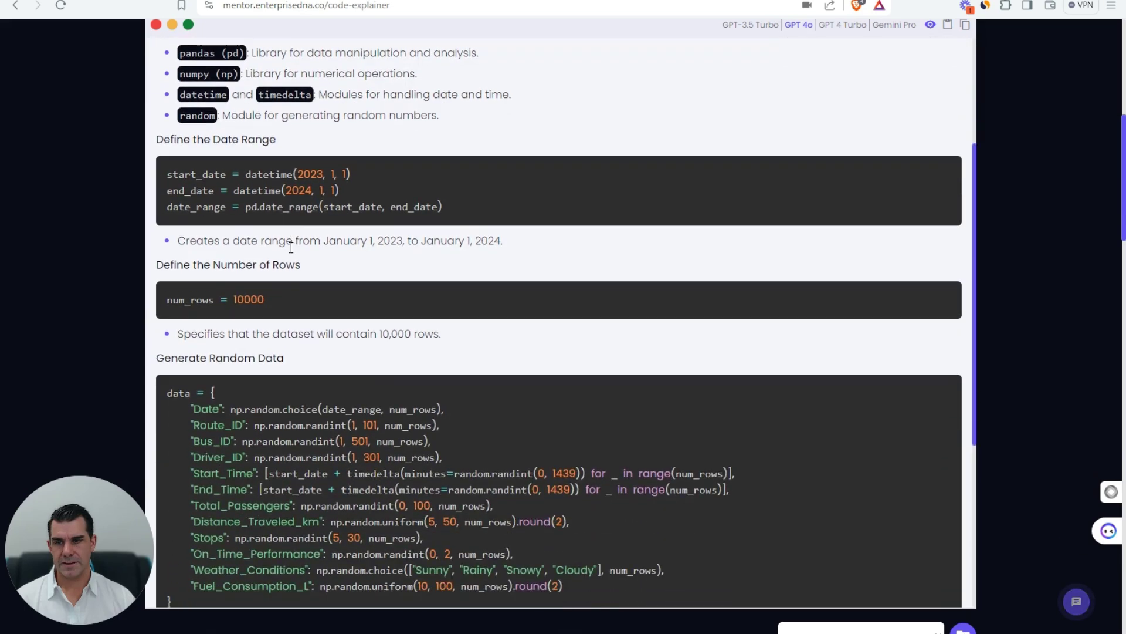
{"action": "scroll", "coordinate": [291, 247], "scroll_direction": "down", "scroll_amount": 3}
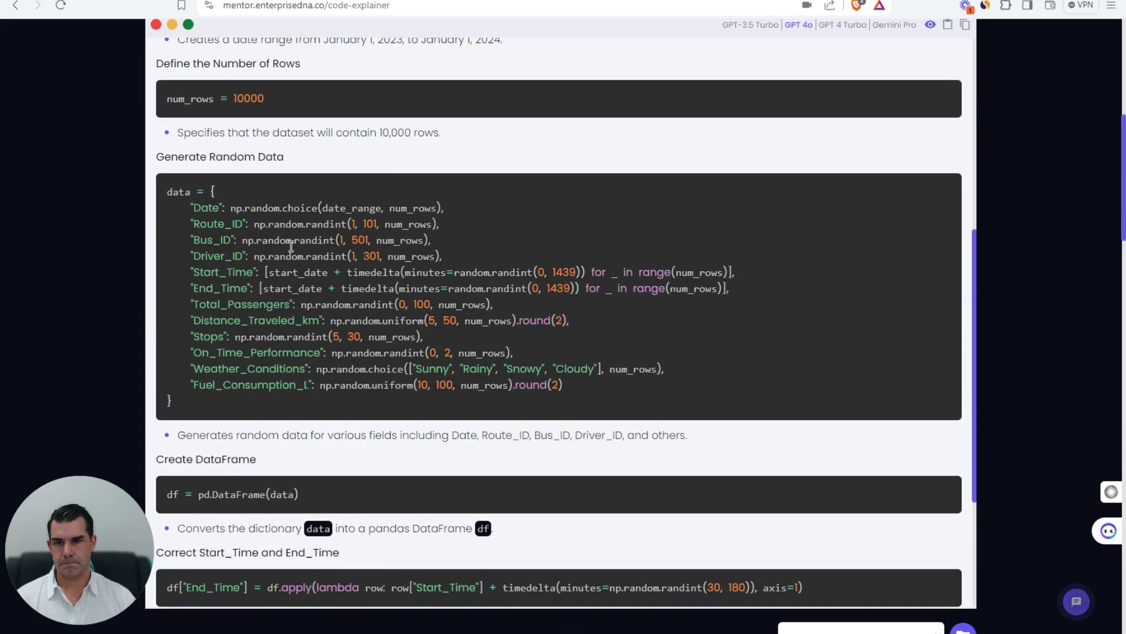
{"action": "scroll", "coordinate": [291, 246], "scroll_direction": "down", "scroll_amount": 5}
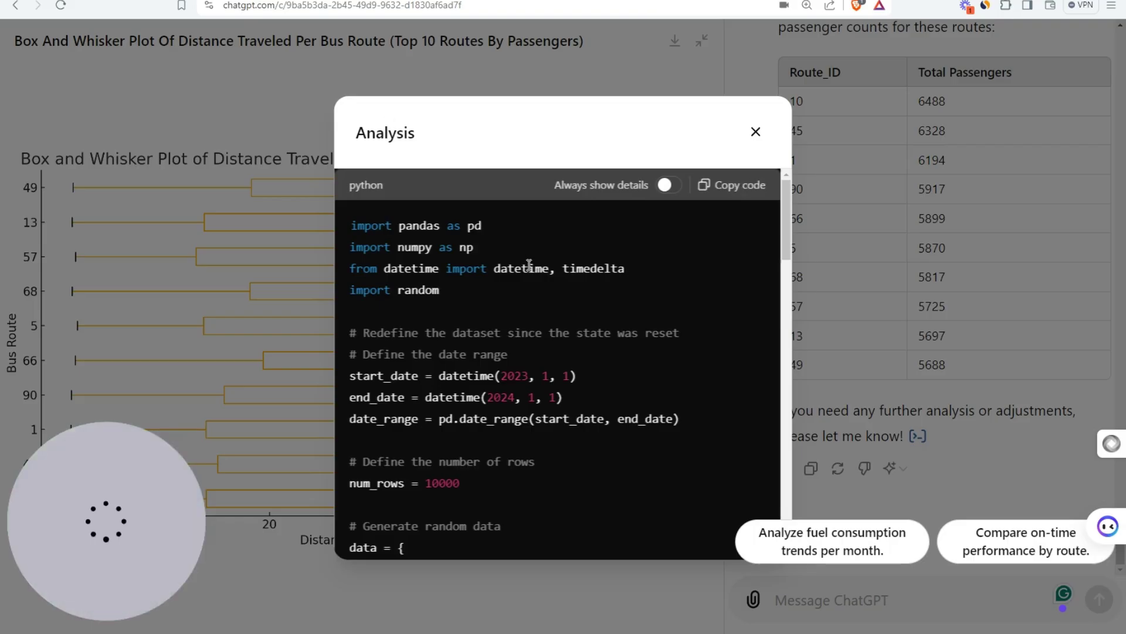
Switch back to ChatGPT, check the random data section of the analysis code, and close the code window.
{"action": "scroll", "coordinate": [492, 308], "scroll_direction": "down", "scroll_amount": 5}
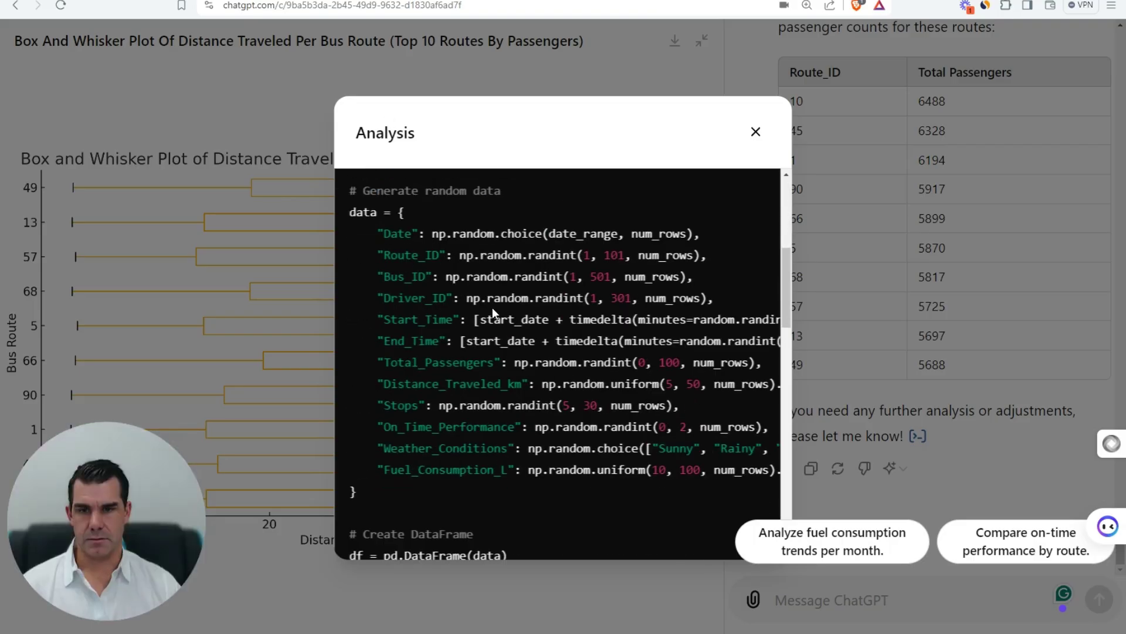
{"action": "scroll", "coordinate": [496, 304], "scroll_direction": "up", "scroll_amount": 5}
{"action": "left_click", "coordinate": [755, 131]}
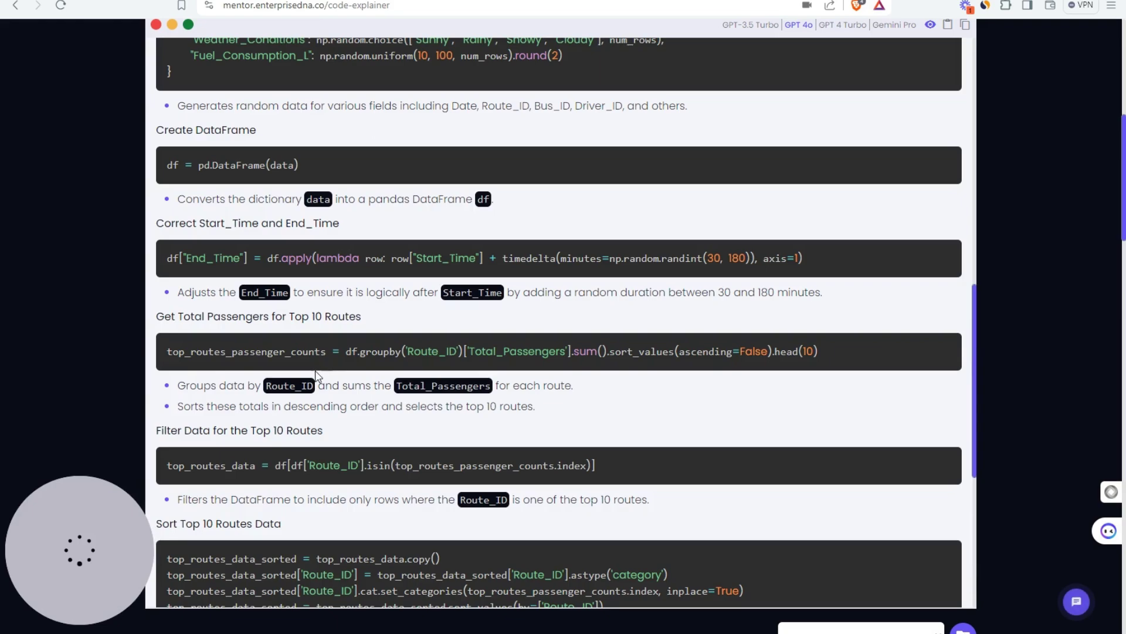
Return to the Code Explainer and examine how the code generates the data, totals passengers per route, and filters, sorts and plots the top 10.
{"action": "scroll", "coordinate": [318, 380], "scroll_direction": "down", "scroll_amount": 6}
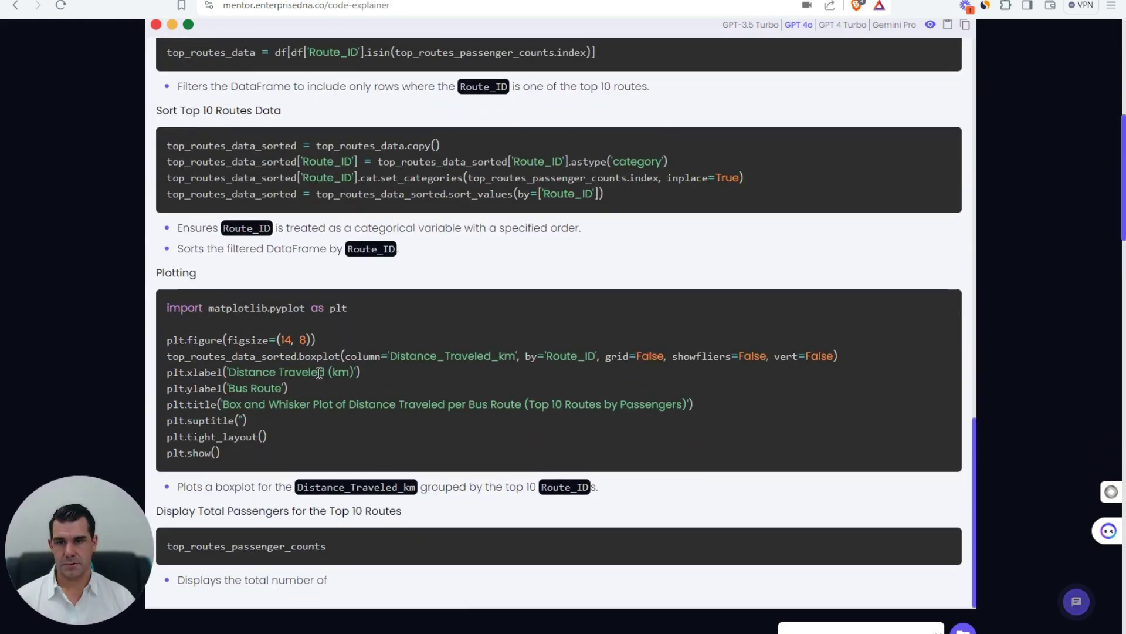
{"action": "scroll", "coordinate": [318, 381], "scroll_direction": "down", "scroll_amount": 5}
{"action": "scroll", "coordinate": [83, 315], "scroll_direction": "up", "scroll_amount": 14}
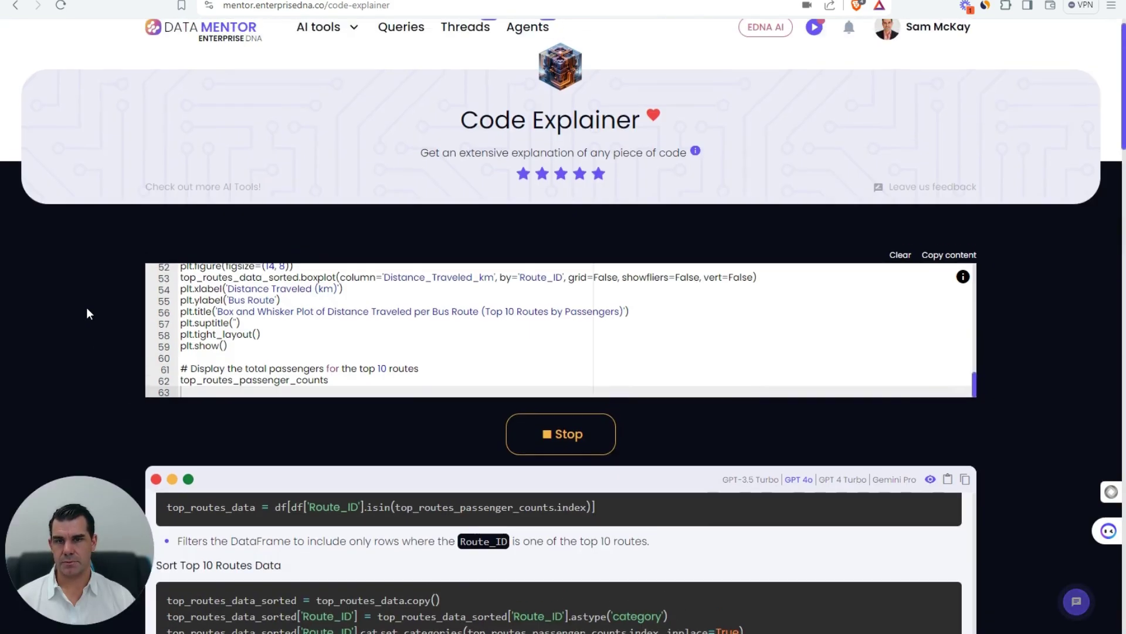
{"action": "scroll", "coordinate": [538, 377], "scroll_direction": "down", "scroll_amount": 6}
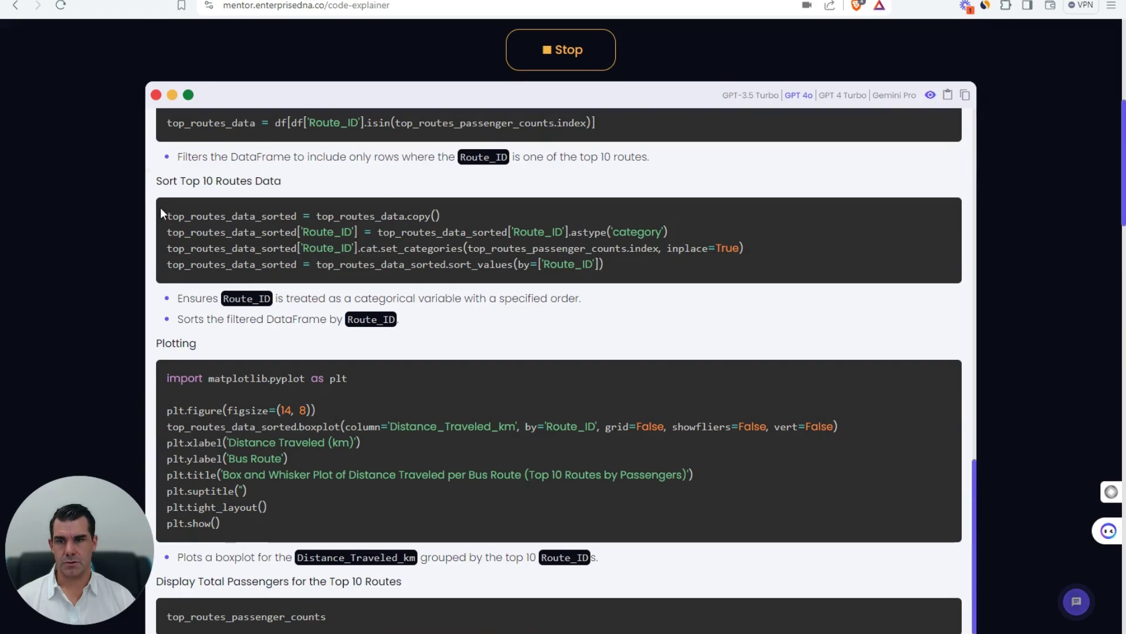
{"action": "scroll", "coordinate": [101, 245], "scroll_direction": "down", "scroll_amount": 3}
{"action": "scroll", "coordinate": [318, 255], "scroll_direction": "up", "scroll_amount": 10}
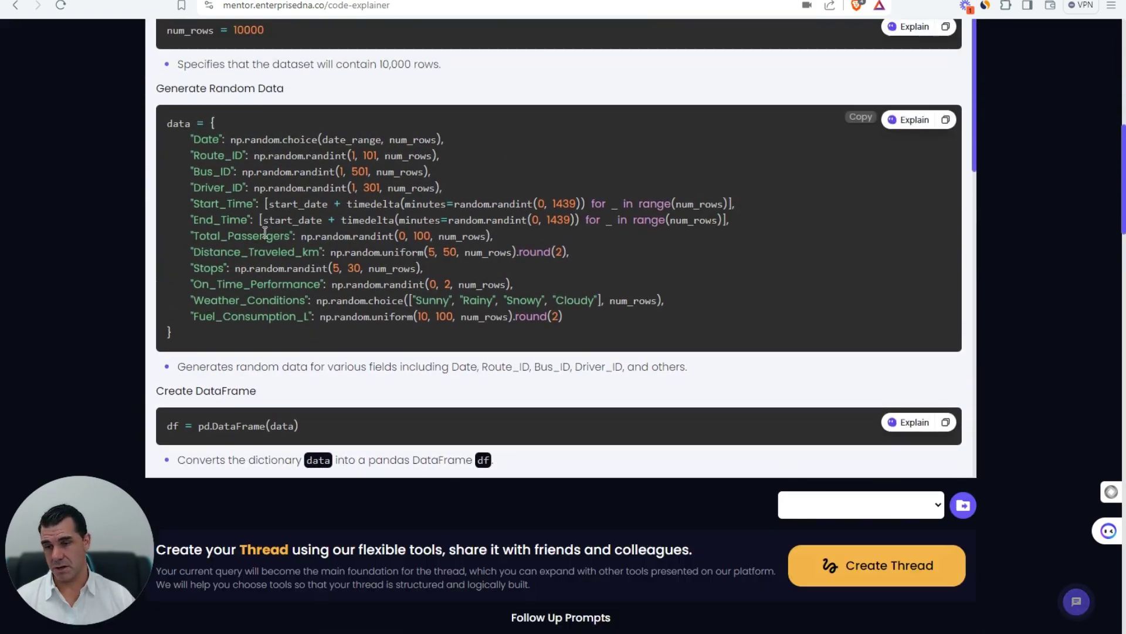
{"action": "scroll", "coordinate": [102, 229], "scroll_direction": "up", "scroll_amount": 3}
{"action": "scroll", "coordinate": [77, 243], "scroll_direction": "down", "scroll_amount": 2}
{"action": "scroll", "coordinate": [271, 90], "scroll_direction": "down", "scroll_amount": 4}
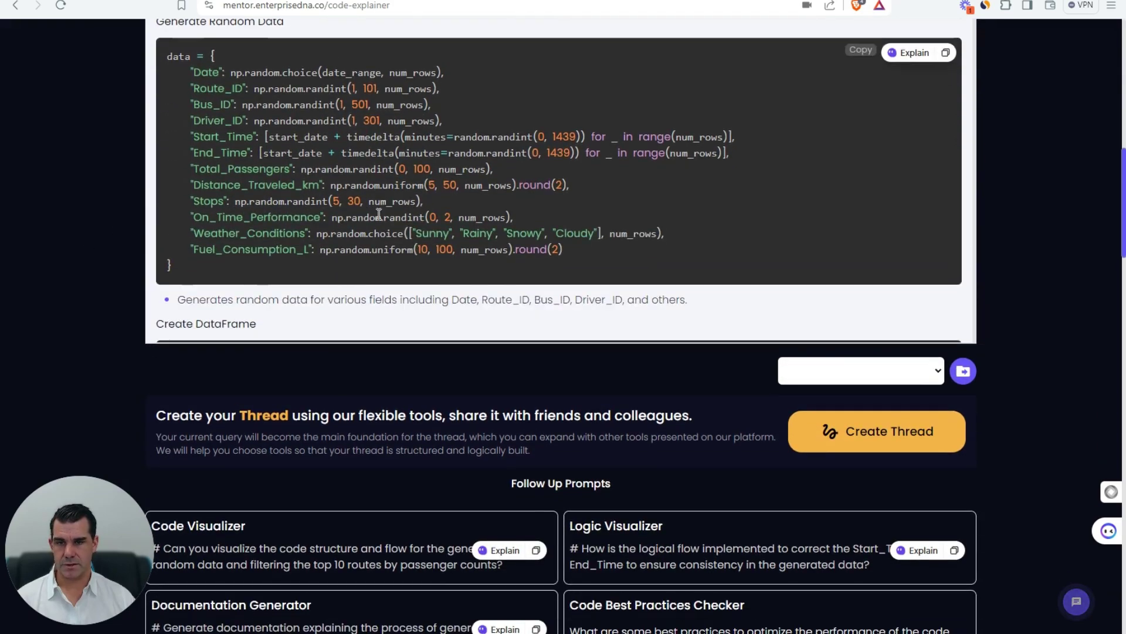
{"action": "scroll", "coordinate": [270, 90], "scroll_direction": "up", "scroll_amount": 2}
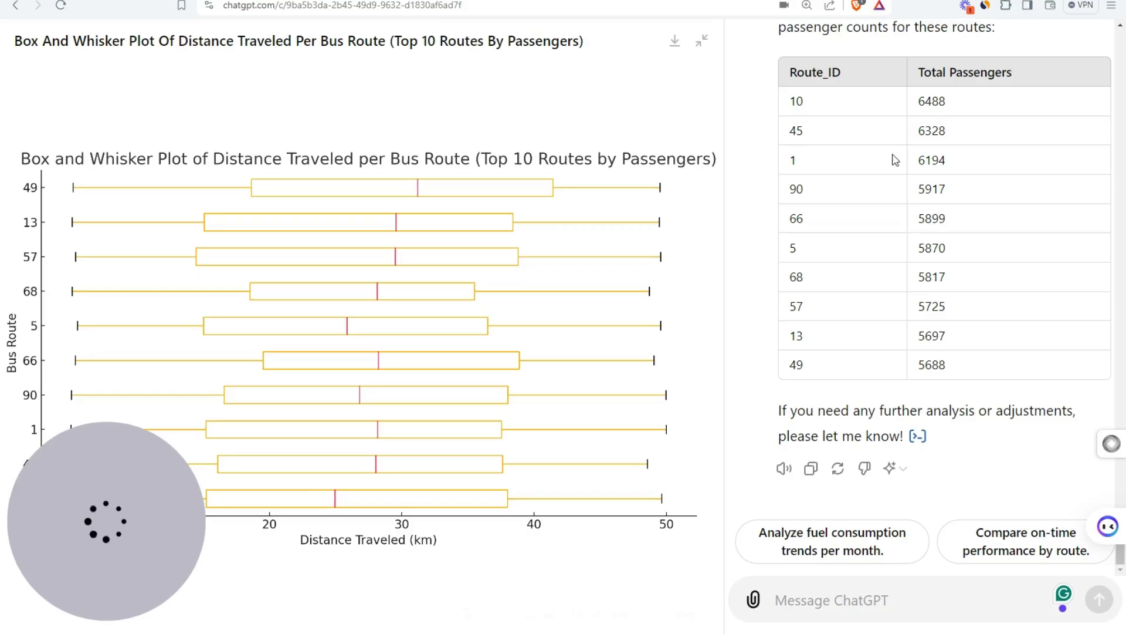
Return to ChatGPT and compare the wording of the top 10 bus routes prompt with the resulting ranked table.
{"action": "scroll", "coordinate": [743, 214], "scroll_direction": "up", "scroll_amount": 5}
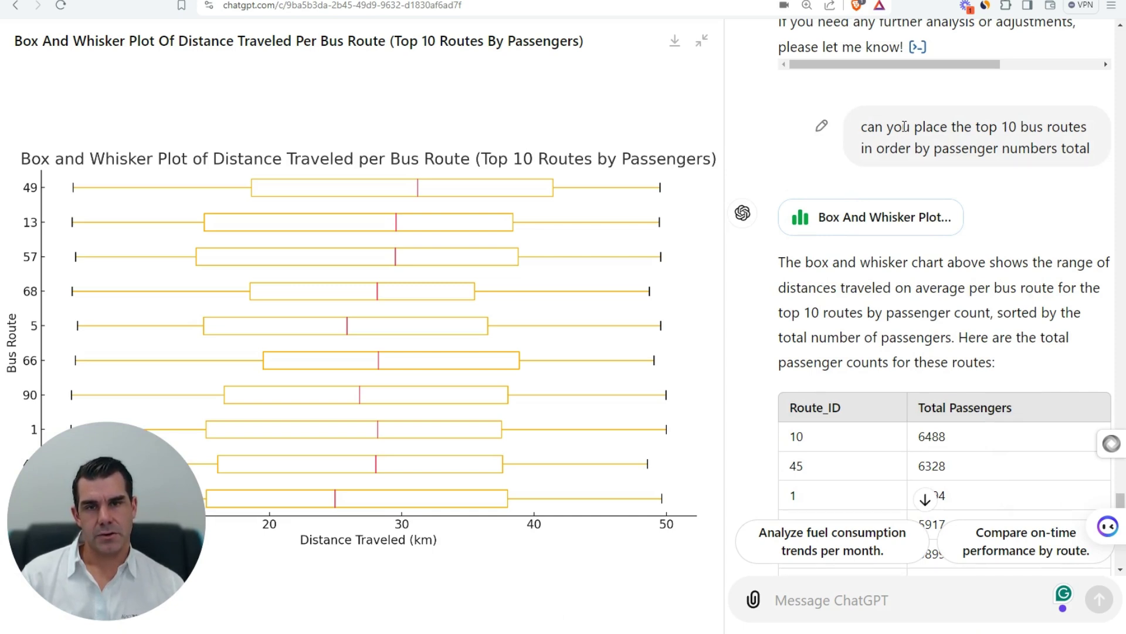
{"action": "left_click_drag", "start_coordinate": [887, 128], "coordinate": [1018, 150]}
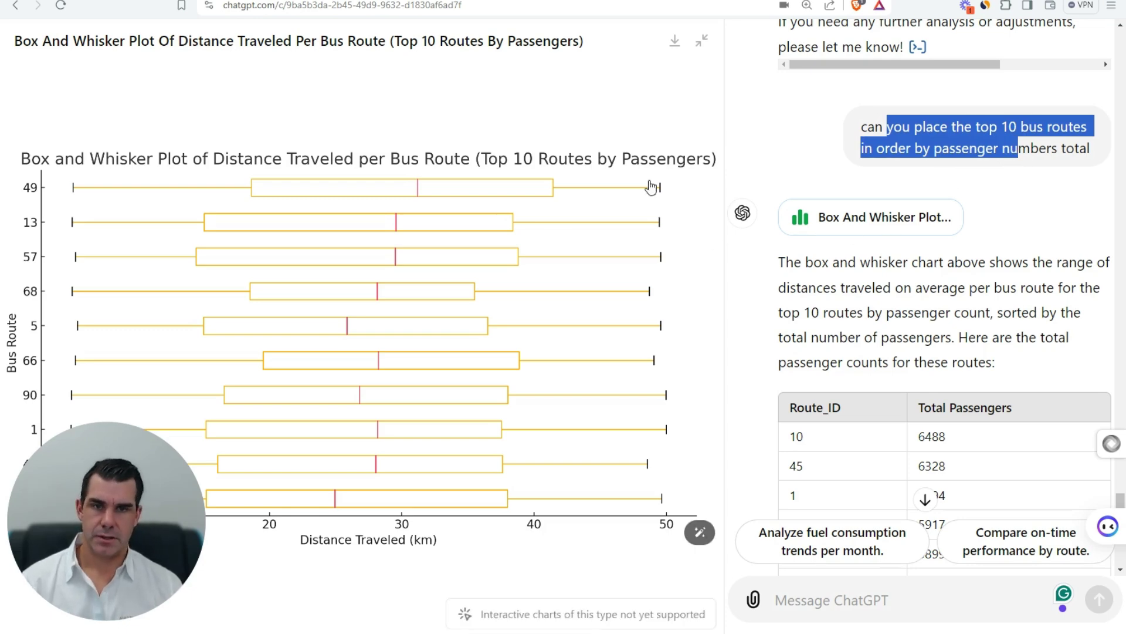
{"action": "scroll", "coordinate": [798, 218], "scroll_direction": "down", "scroll_amount": 4}
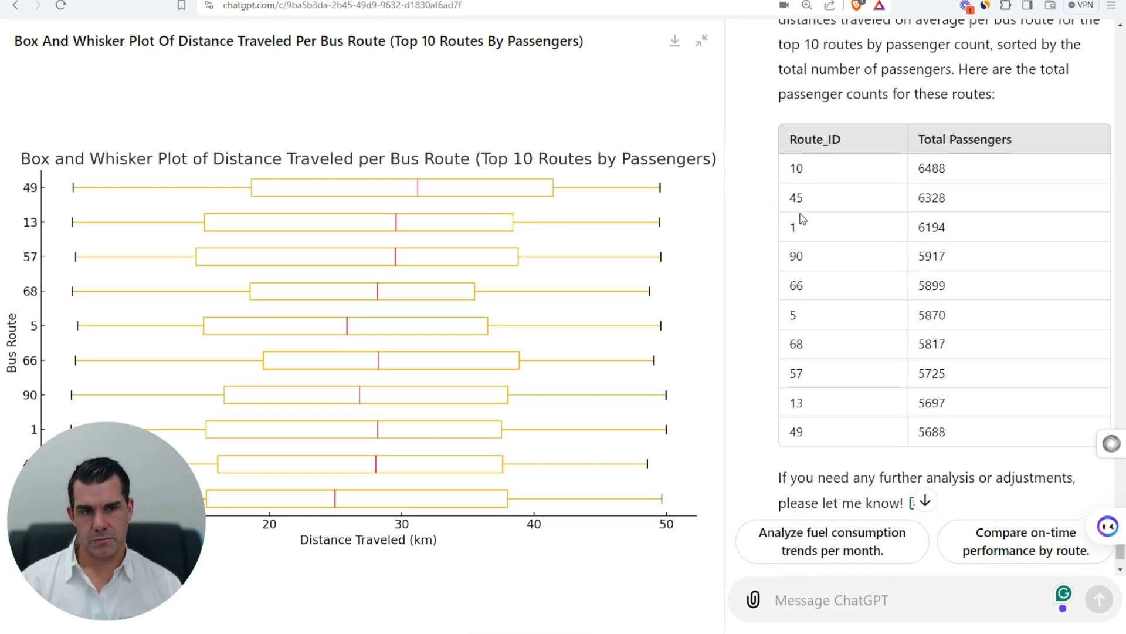
{"action": "scroll", "coordinate": [795, 231], "scroll_direction": "down", "scroll_amount": 1}
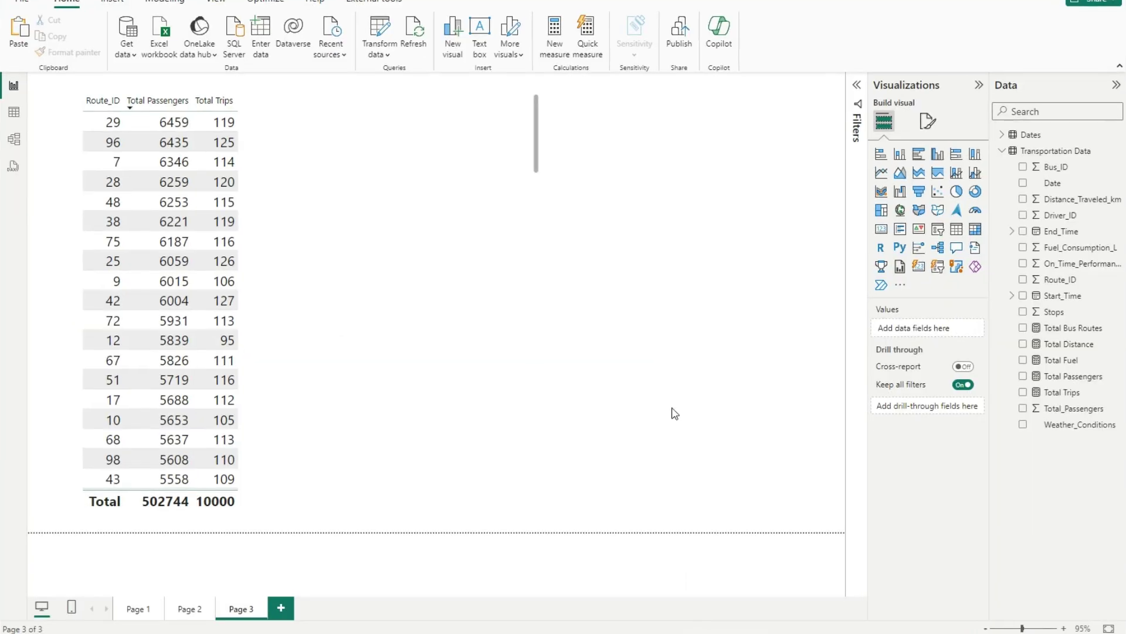
Switch to Power BI and make the route table on Page 3 narrower and shorter.
{"action": "left_click", "coordinate": [505, 399]}
{"action": "left_click_drag", "start_coordinate": [541, 511], "coordinate": [486, 472]}
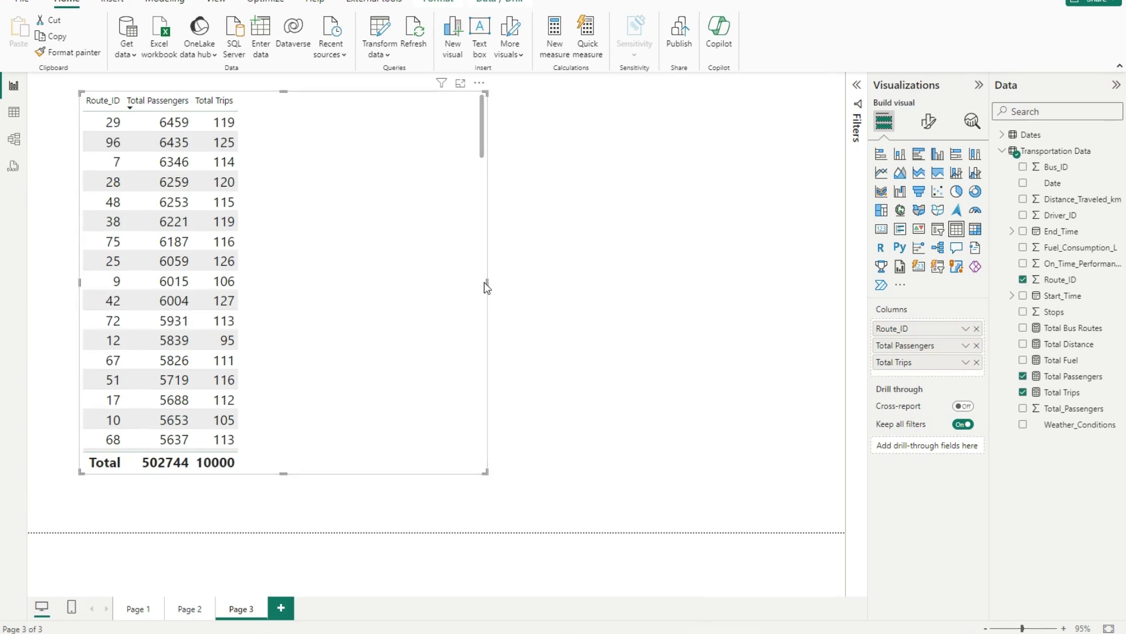
{"action": "left_click_drag", "start_coordinate": [487, 284], "coordinate": [436, 293]}
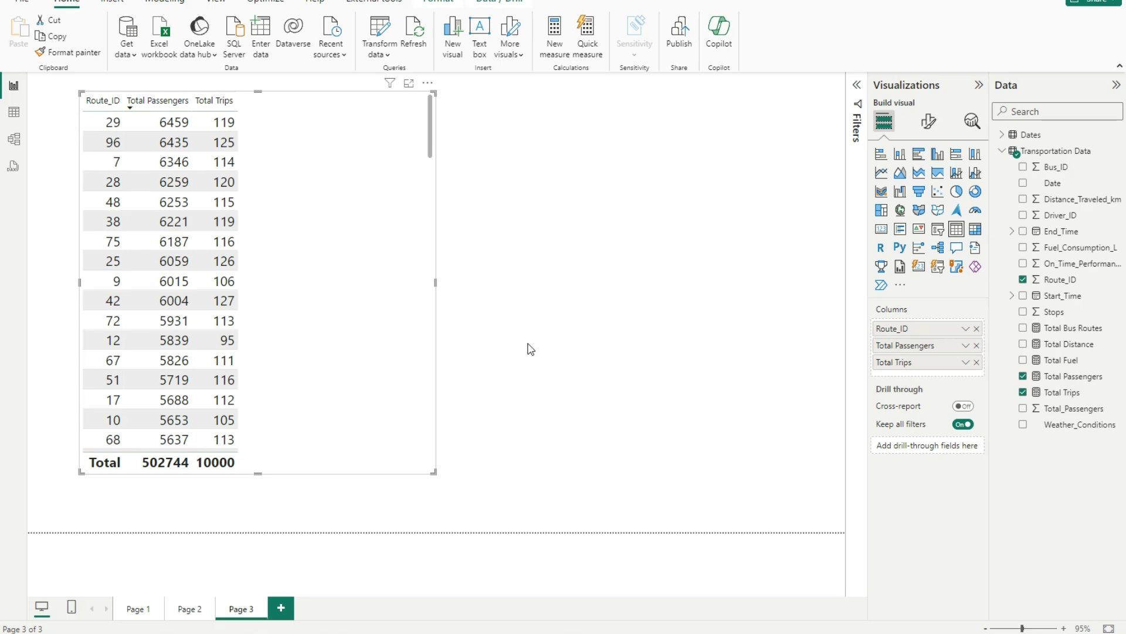
Look over Page 1, then on Page 2 shrink the weather conditions donut chart and nudge the Total Trips card upward.
{"action": "left_click", "coordinate": [139, 609]}
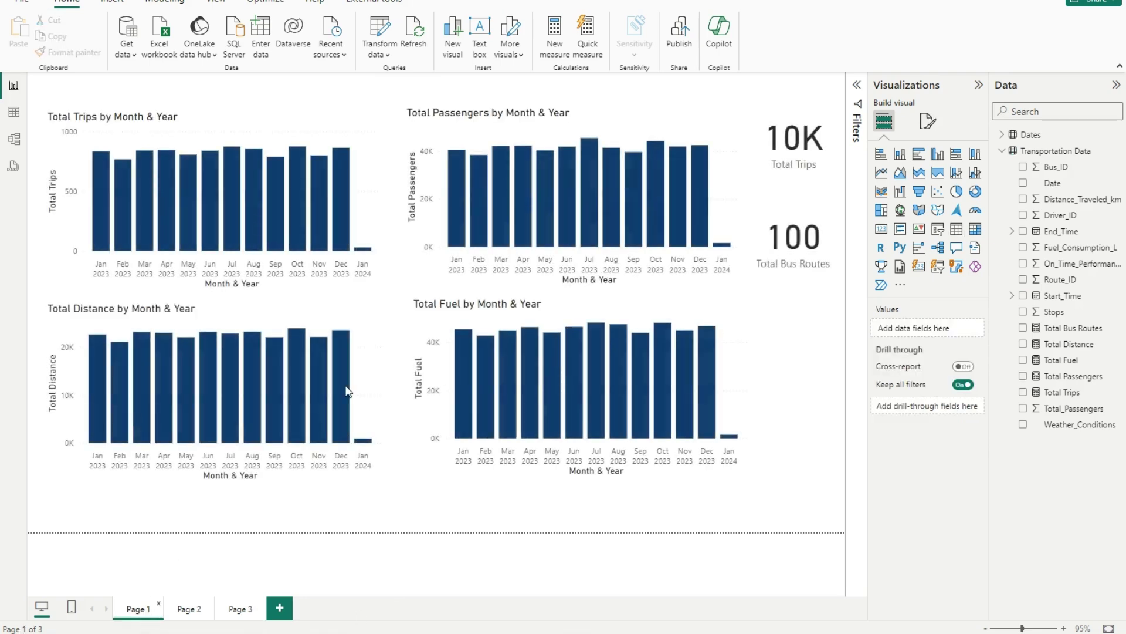
{"action": "left_click", "coordinate": [188, 608]}
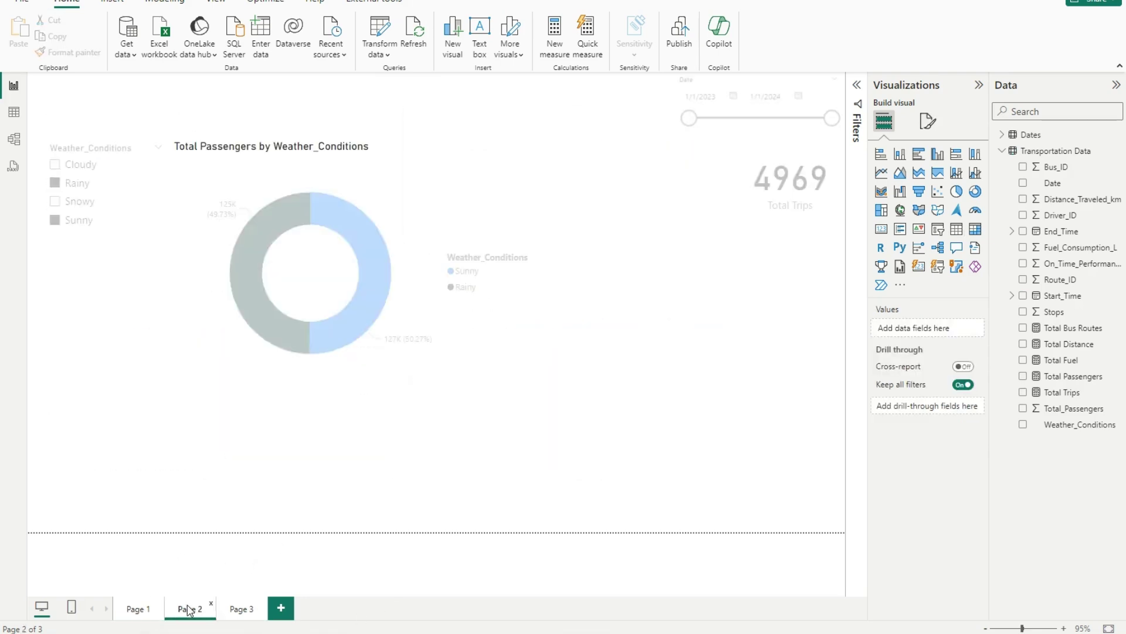
{"action": "left_click", "coordinate": [469, 346]}
{"action": "left_click_drag", "start_coordinate": [540, 396], "coordinate": [516, 391]}
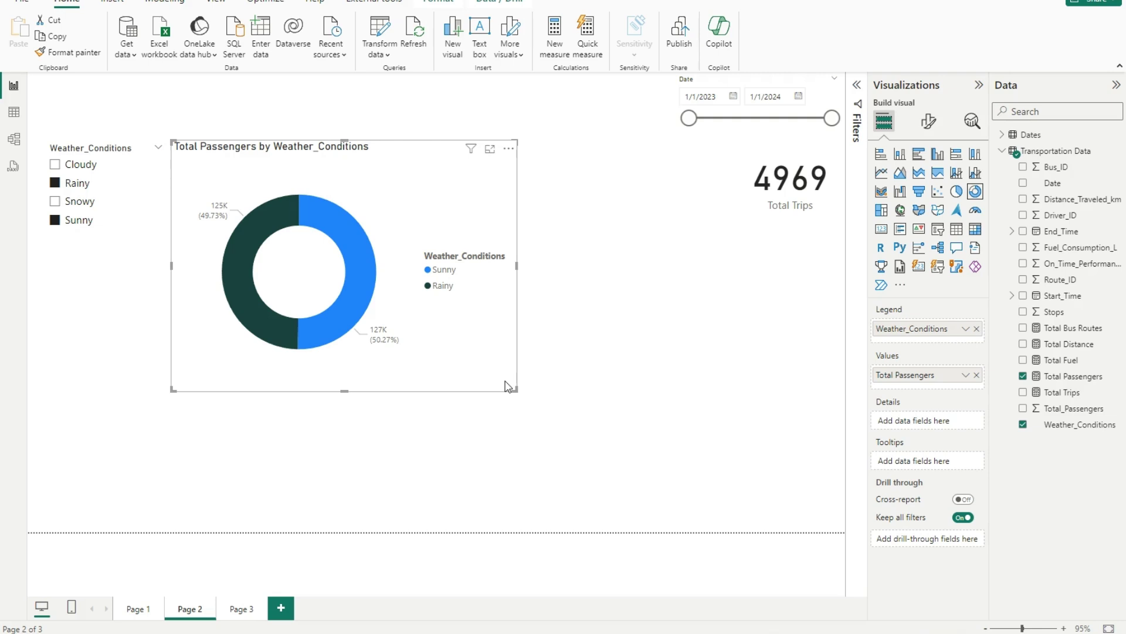
{"action": "mouse_move", "coordinate": [508, 386]}
{"action": "left_mouse_down"}
{"action": "mouse_move", "coordinate": [521, 389]}
{"action": "mouse_move", "coordinate": [458, 377]}
{"action": "mouse_move", "coordinate": [498, 385]}
{"action": "left_mouse_up"}
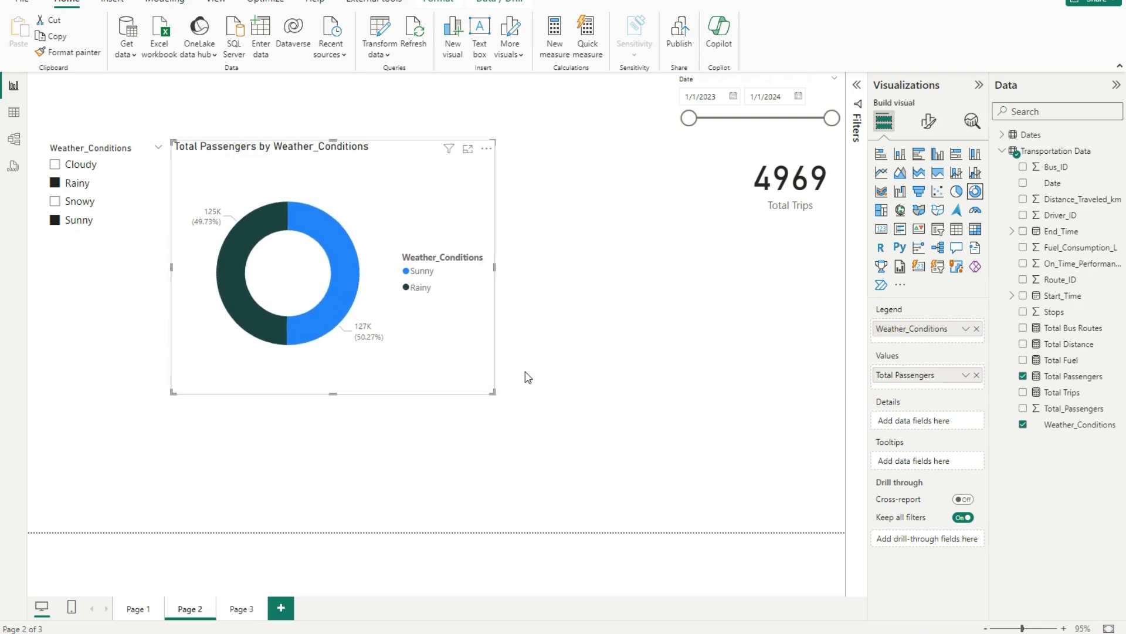
{"action": "left_click", "coordinate": [784, 176]}
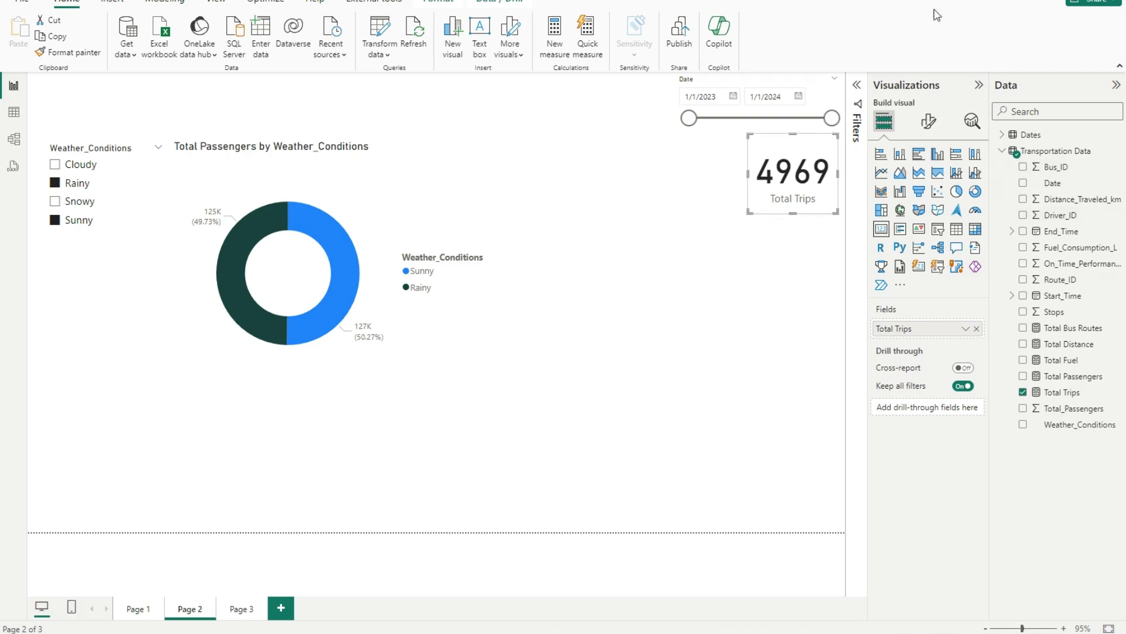
Collapse the Visualizations pane and inspect the formulas of the Total Bus Routes and Total Distance measures.
{"action": "left_click", "coordinate": [979, 86]}
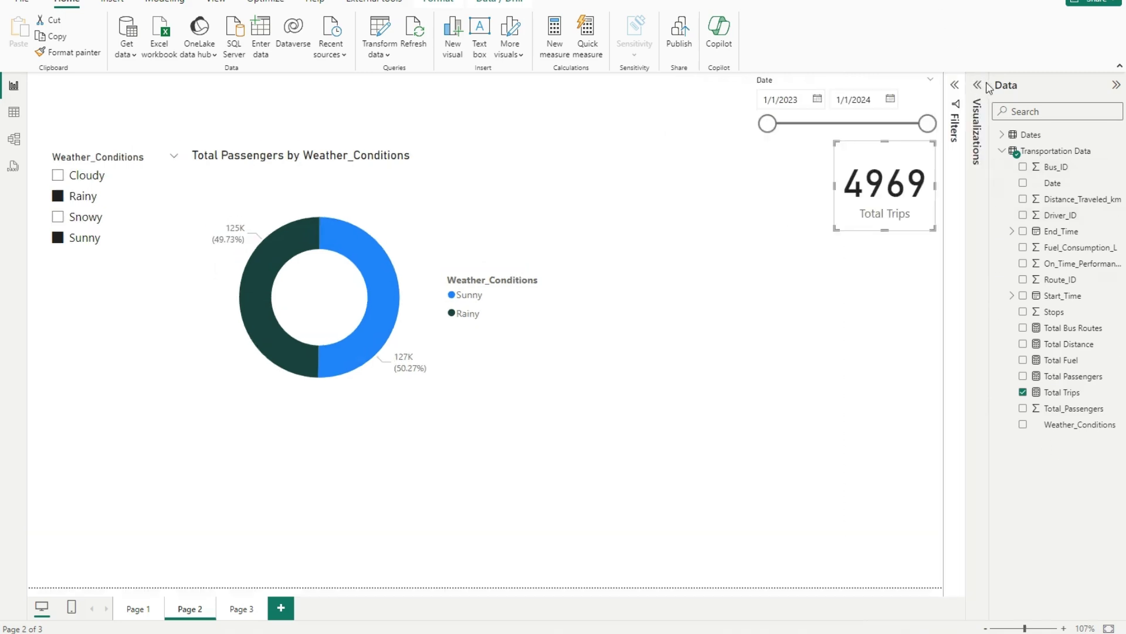
{"action": "left_click", "coordinate": [1027, 327]}
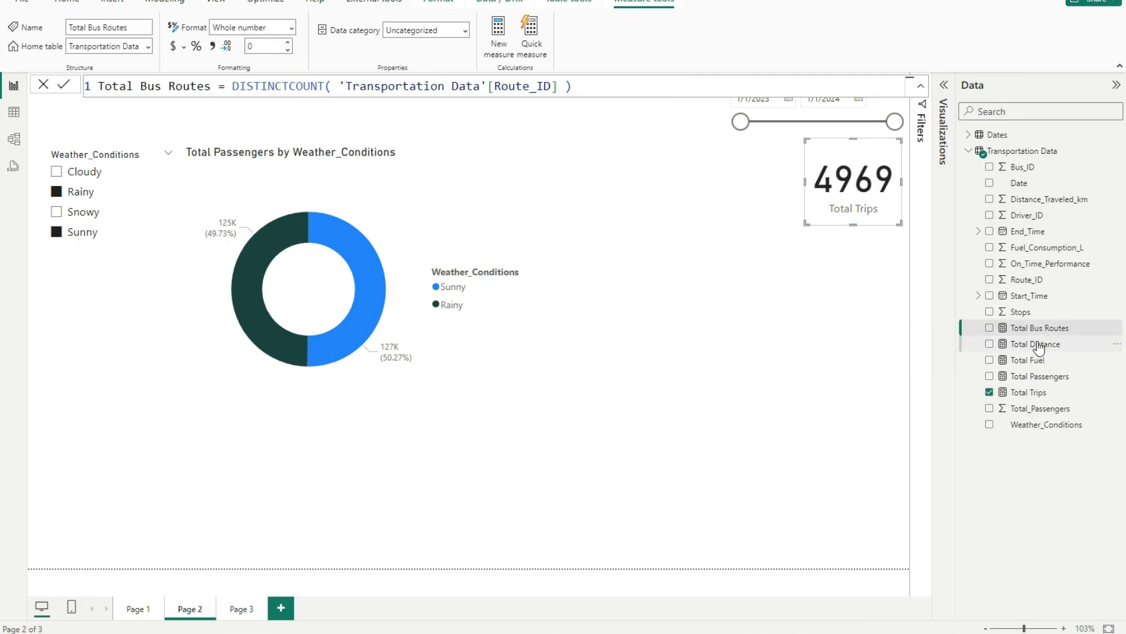
{"action": "left_click", "coordinate": [1041, 343]}
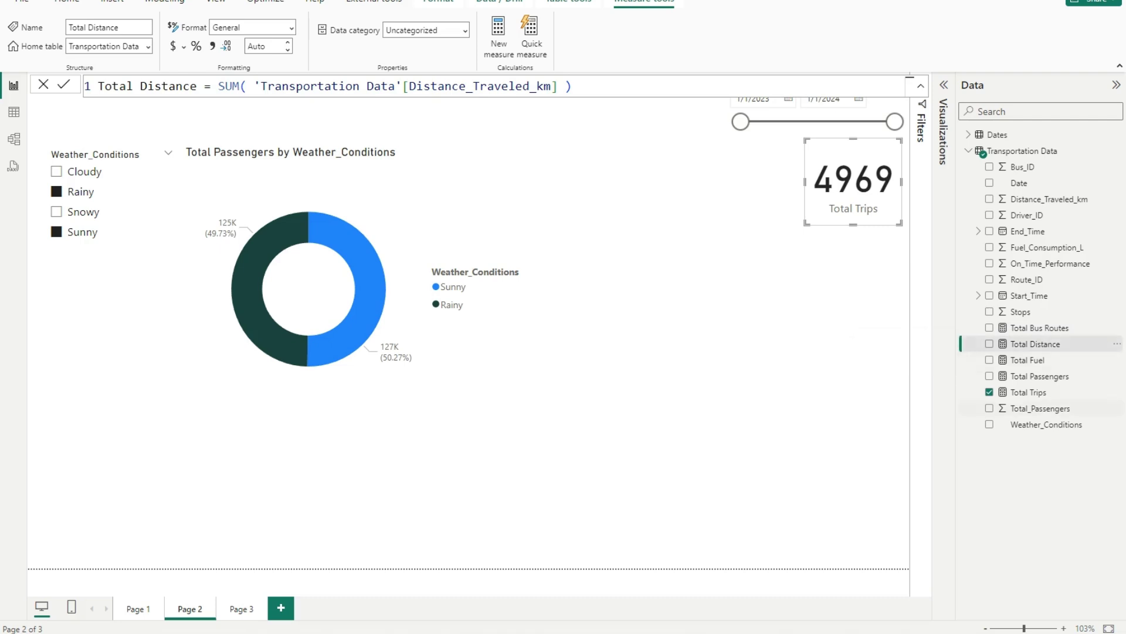
{"action": "left_click", "coordinate": [725, 224]}
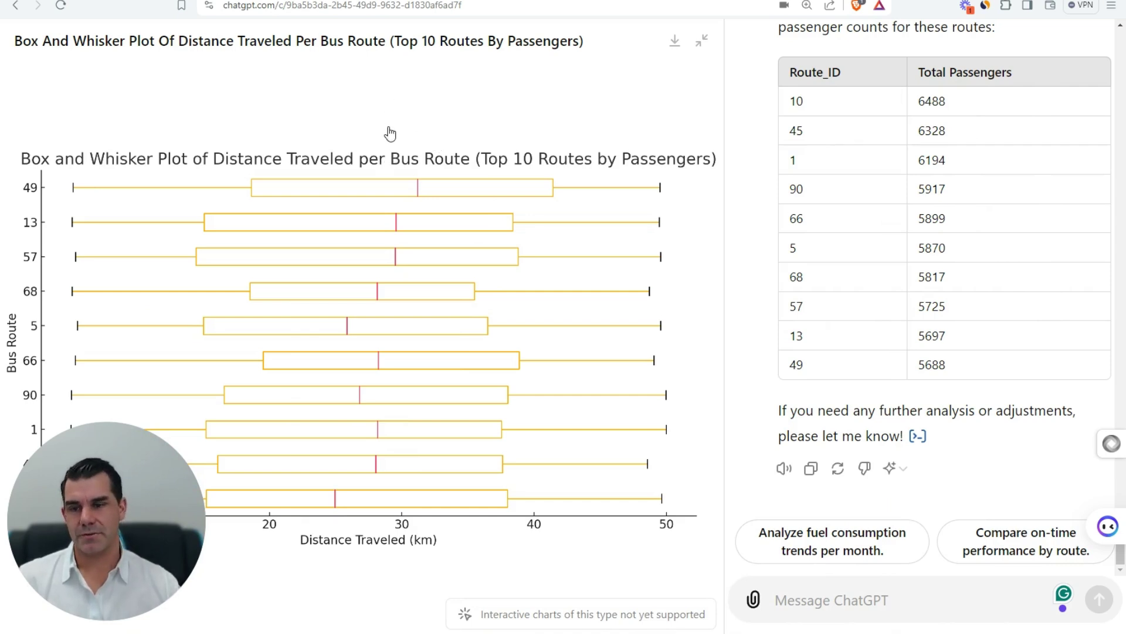
Switch back to ChatGPT, revisit the prompt asking for the top 10 bus routes in order, and clear its text highlight.
{"action": "scroll", "coordinate": [854, 251], "scroll_direction": "up", "scroll_amount": 1}
{"action": "scroll", "coordinate": [853, 251], "scroll_direction": "up", "scroll_amount": 8}
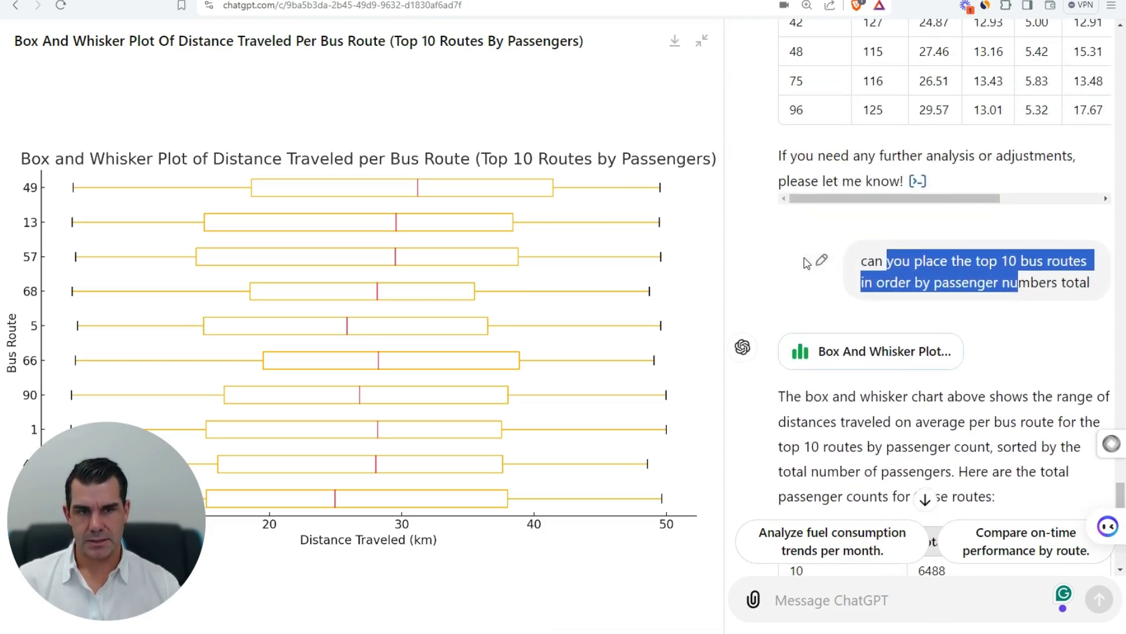
{"action": "left_click", "coordinate": [787, 248]}
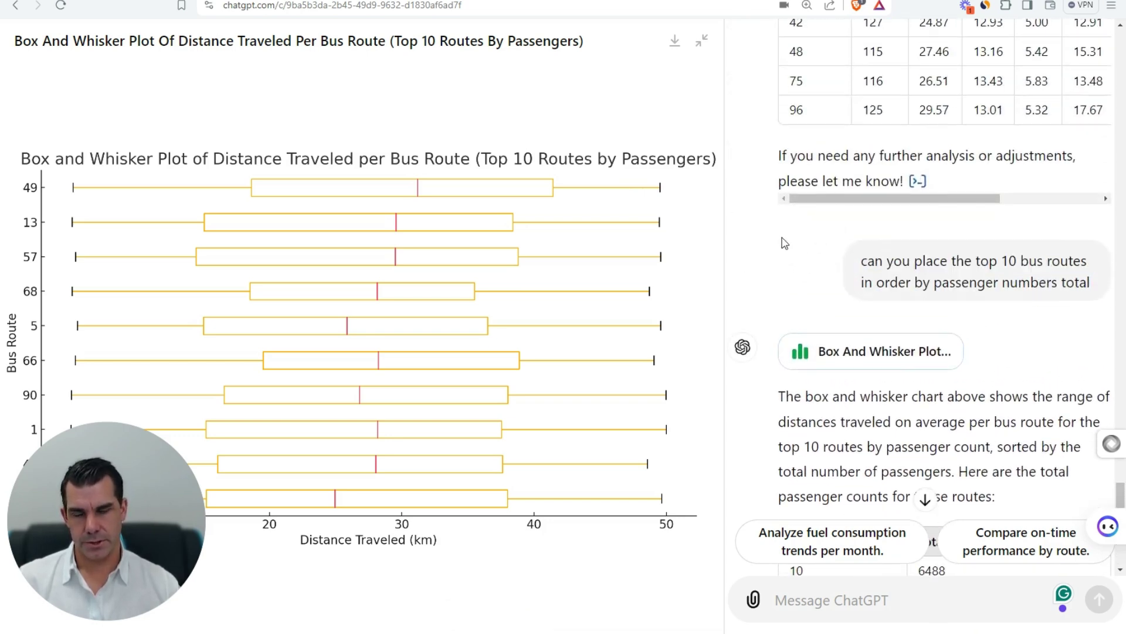